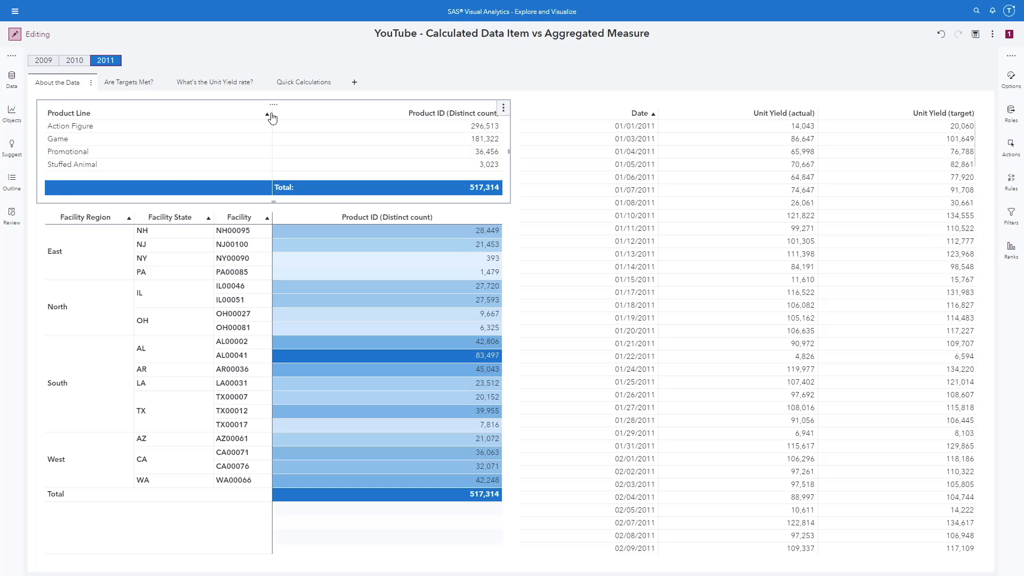
Open the "Are Targets Met?" page and sort its list table by Date in ascending order
click(105, 253)
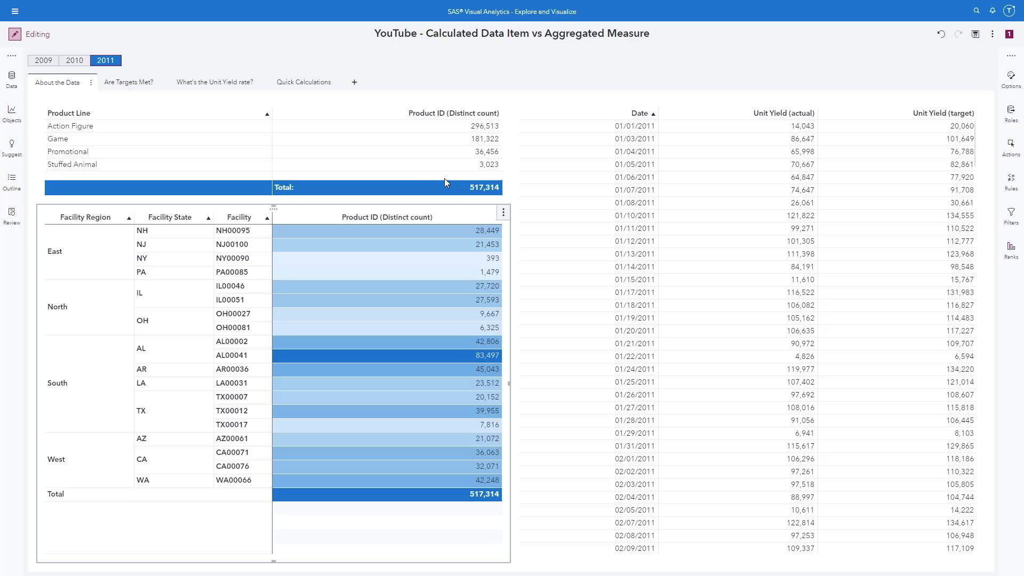
click(580, 117)
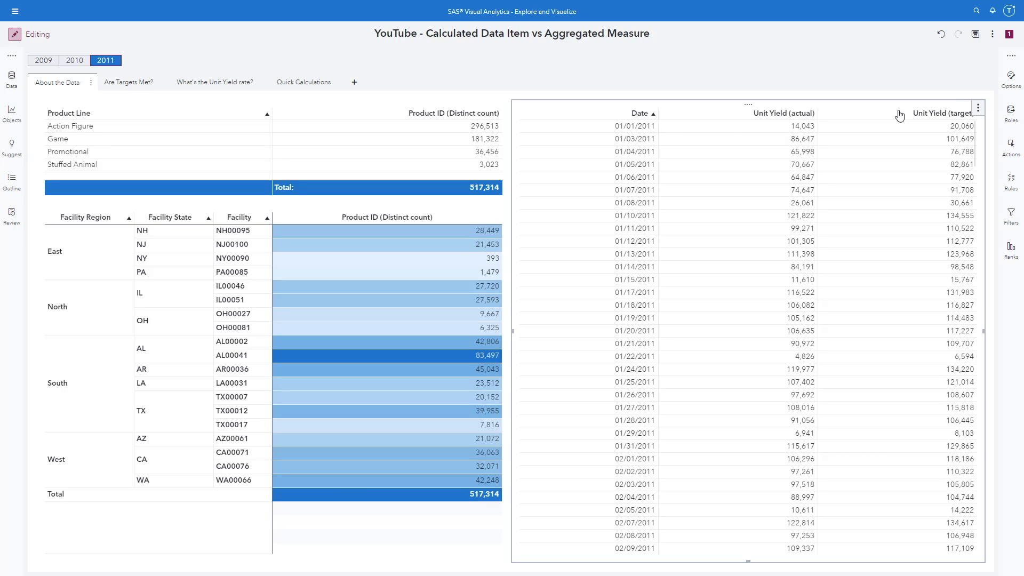
click(129, 94)
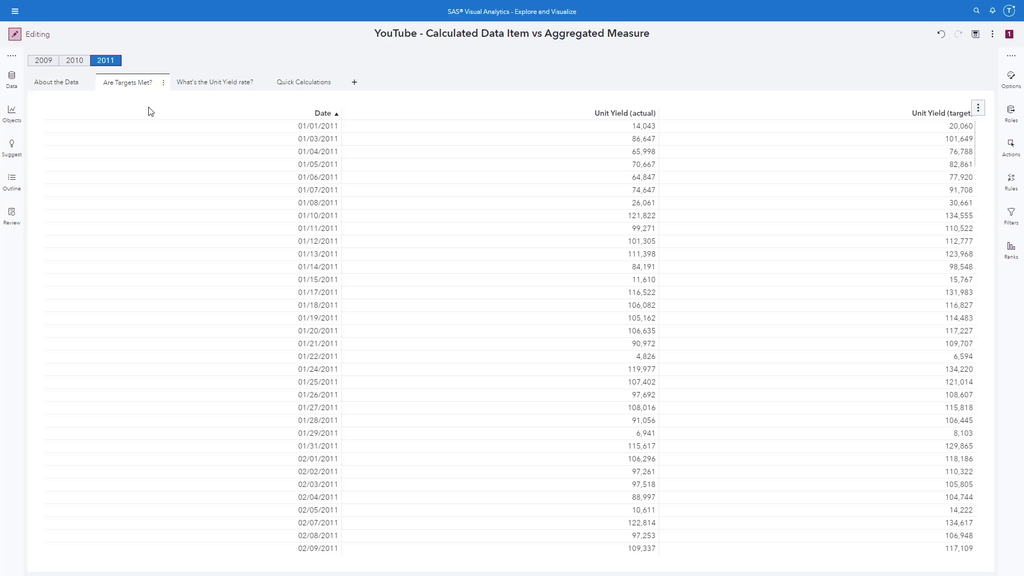
click(149, 118)
click(150, 118)
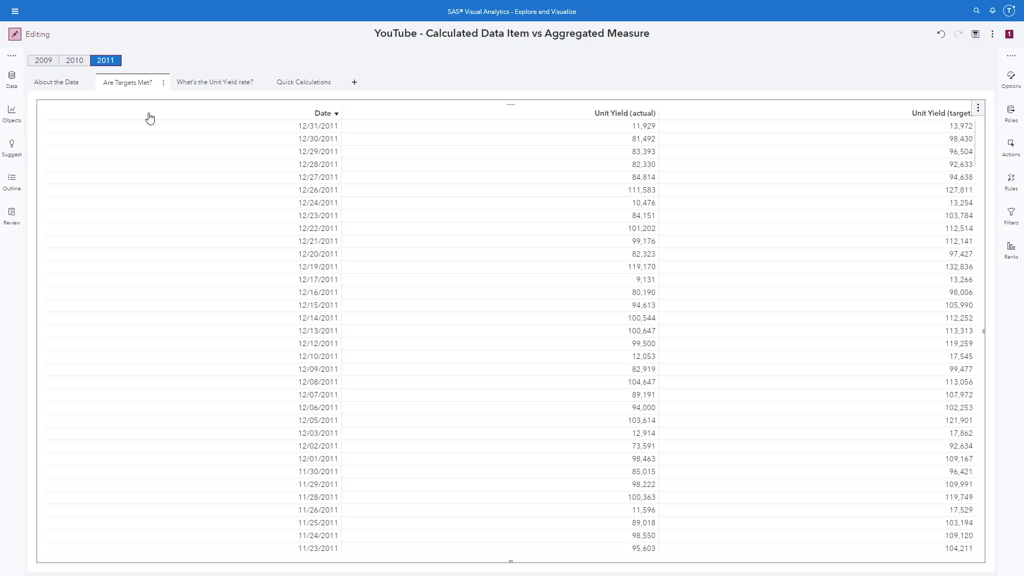
click(150, 117)
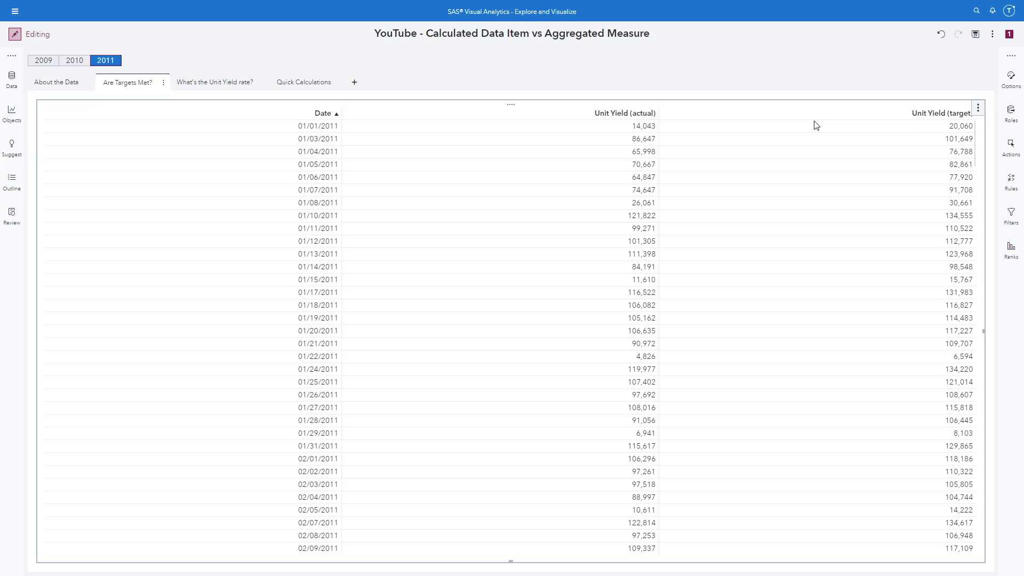
Start a new calculated item on the MEGA_CORP data and insert the numeric x - y operator in its expression
click(12, 85)
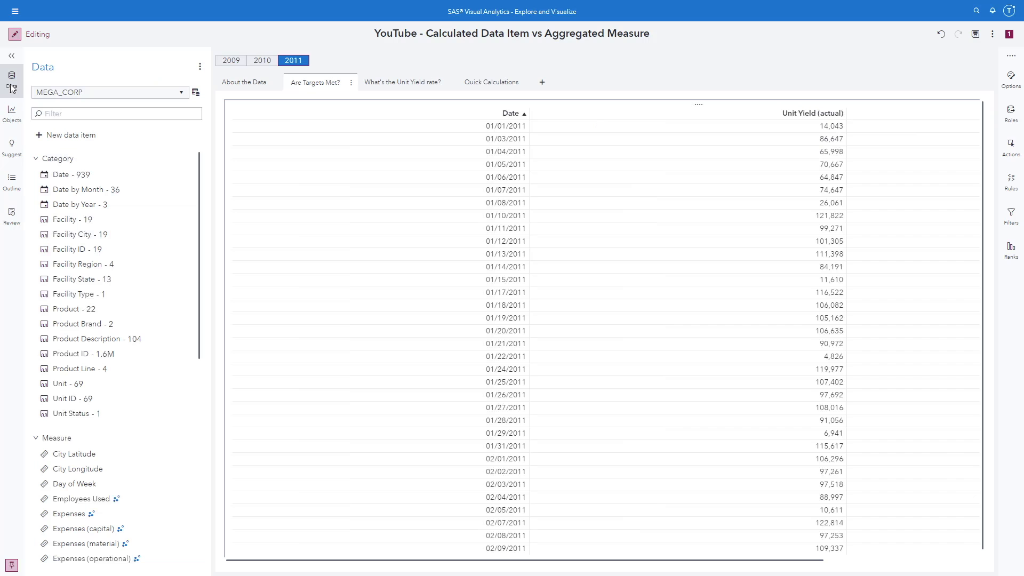
click(48, 138)
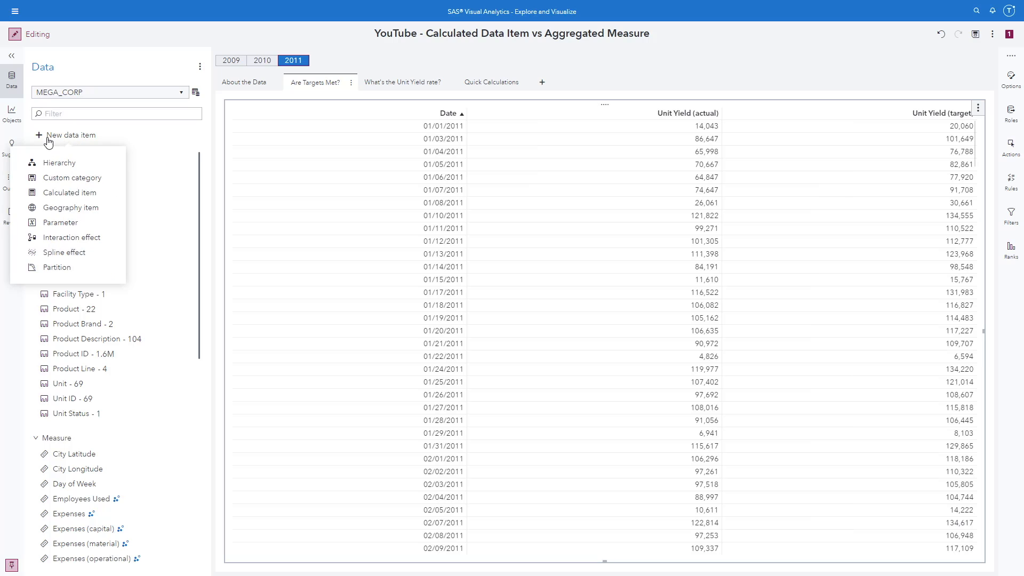
click(56, 194)
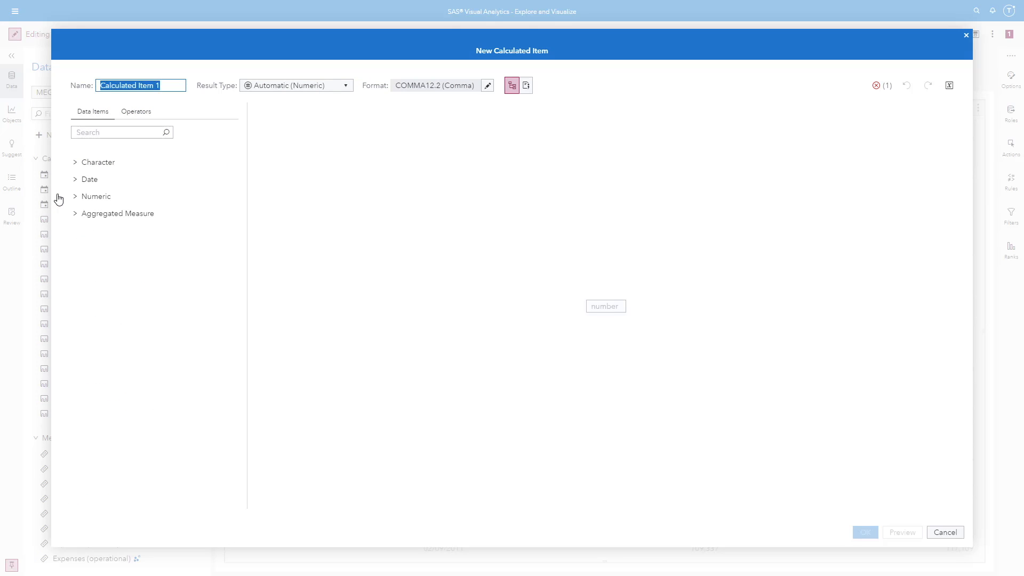
click(132, 118)
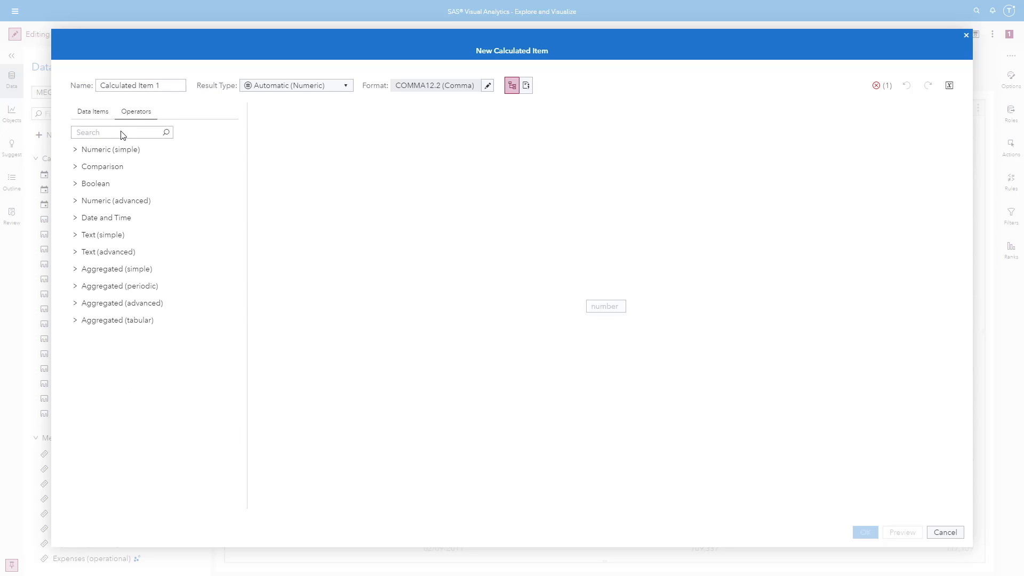
click(76, 151)
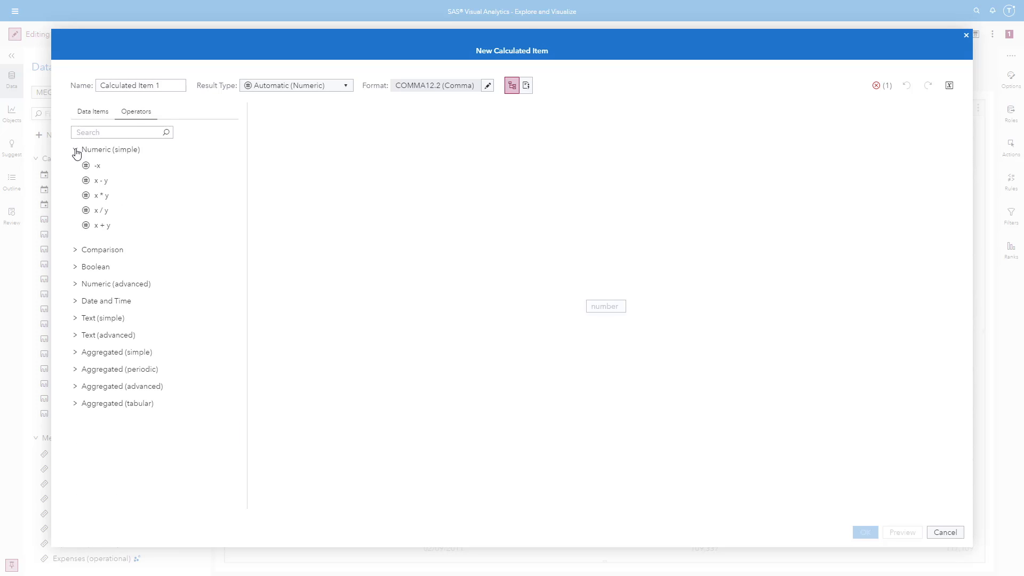
double_click(111, 184)
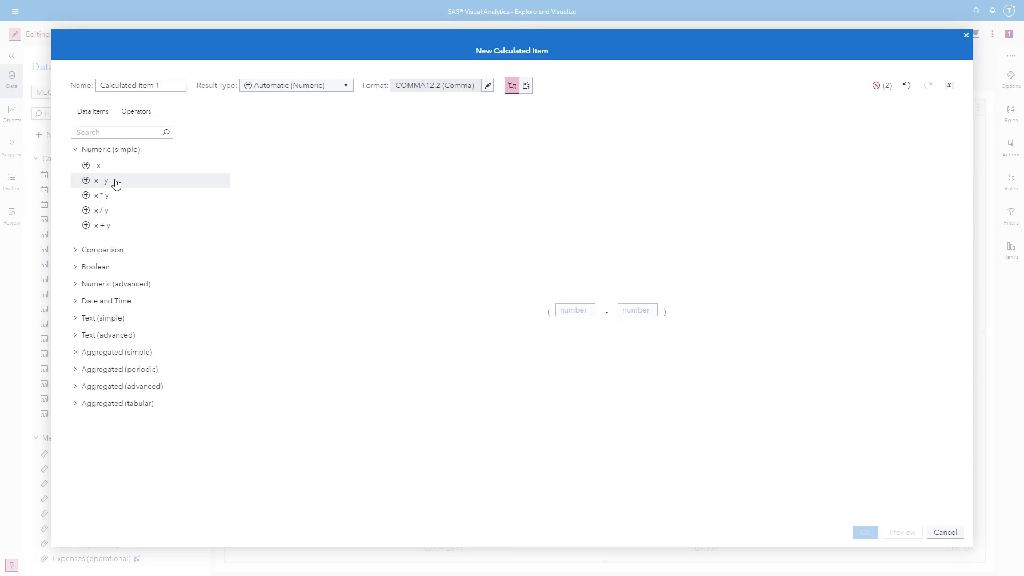
Find the Yield data items and complete the expression as Unit Yield (actual) - Unit Yield (target)
click(93, 113)
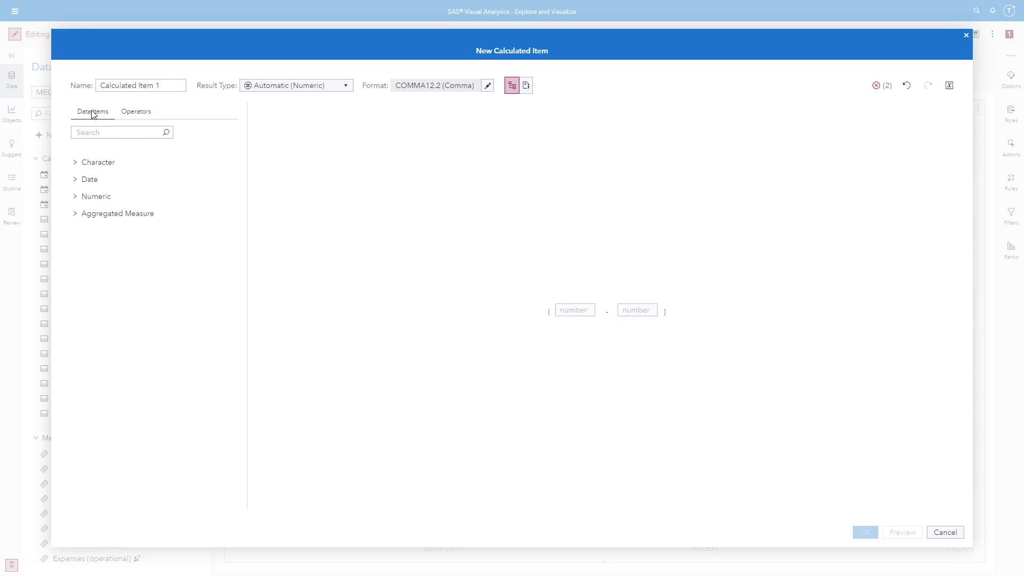
click(97, 133)
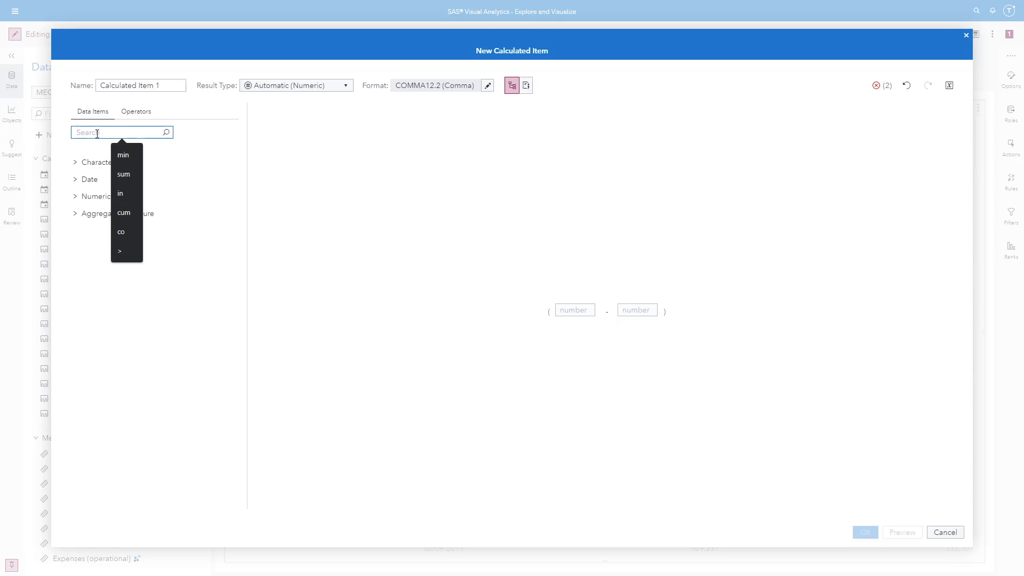
text(Yield)
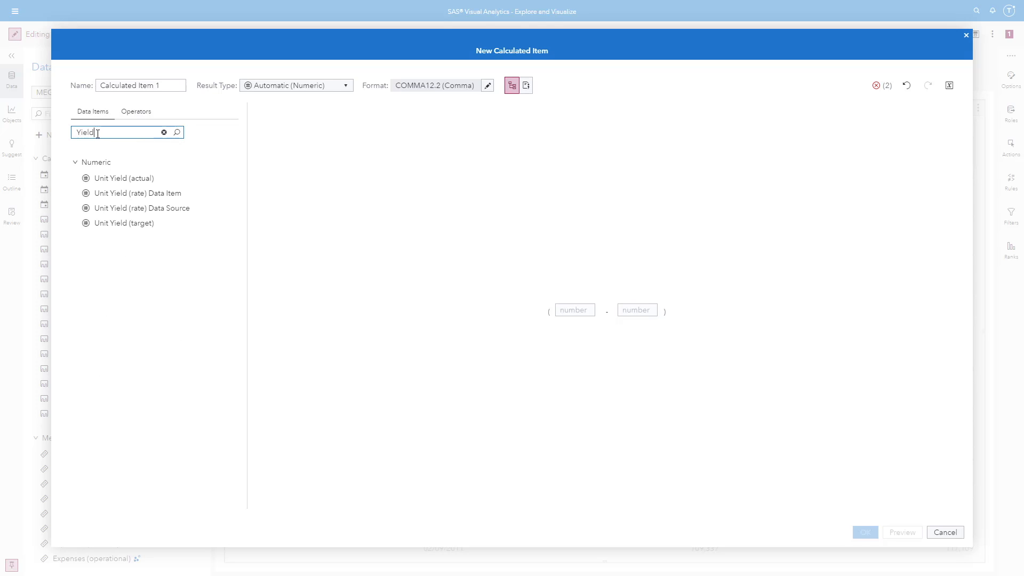
drag(108, 180, 571, 310)
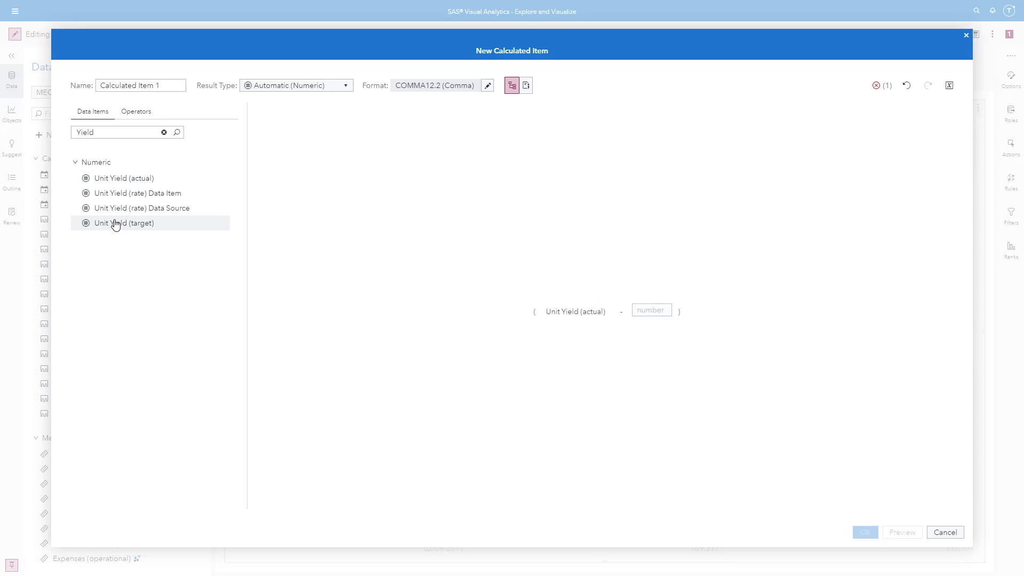
drag(114, 223, 666, 312)
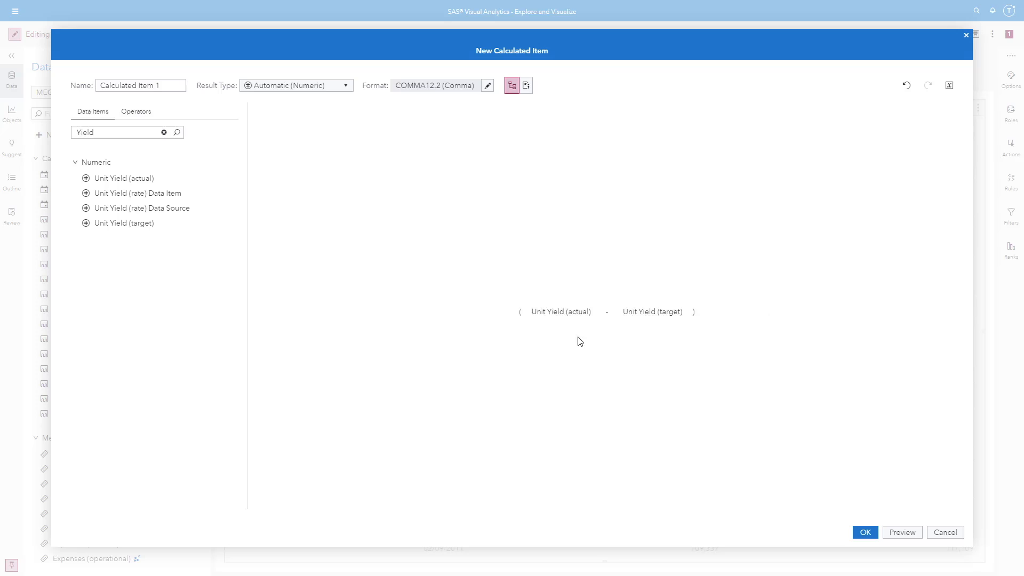
Name the calculated item "Unit Yield (difference)"
triple_click(164, 86)
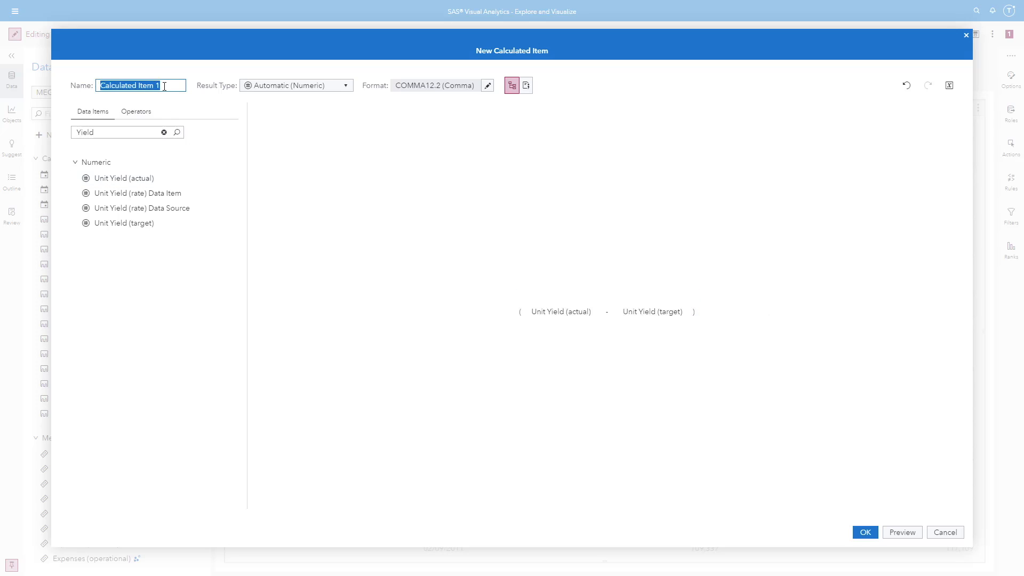
text(Unit Yield (difference))
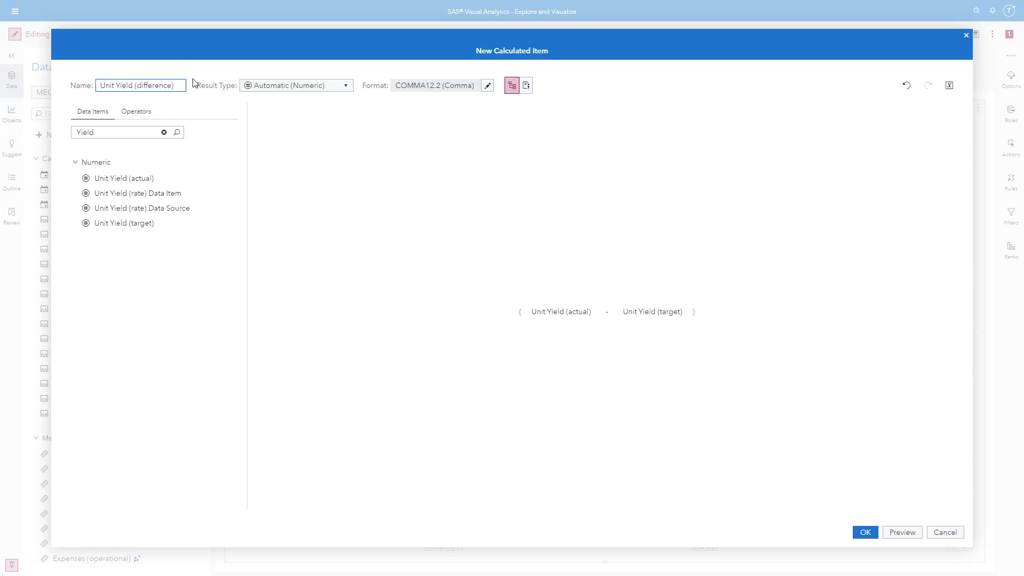
click(228, 105)
Set the calculated item's Comma format to 0 decimals and save the item
click(487, 85)
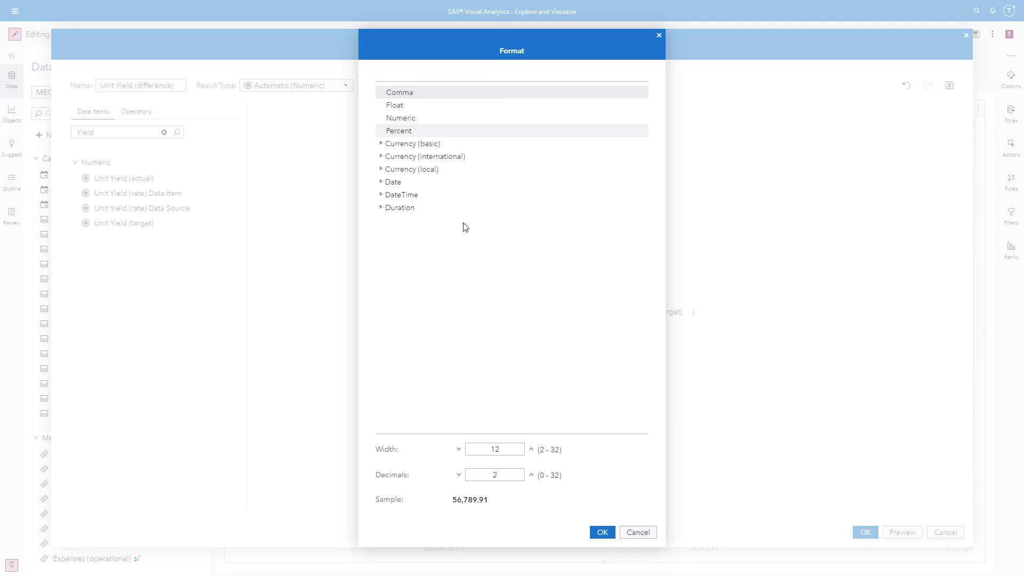
click(459, 475)
click(459, 475)
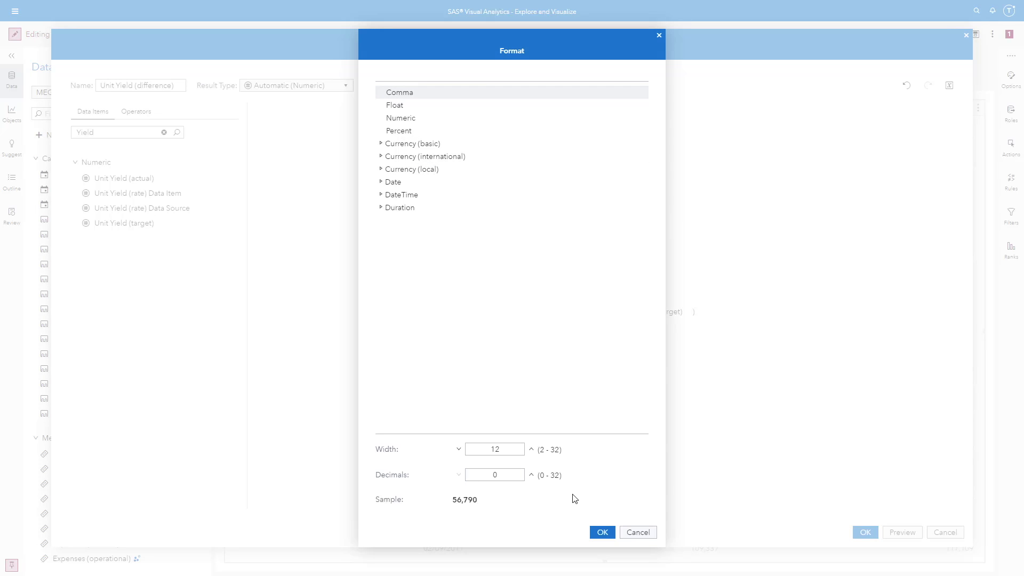
click(602, 533)
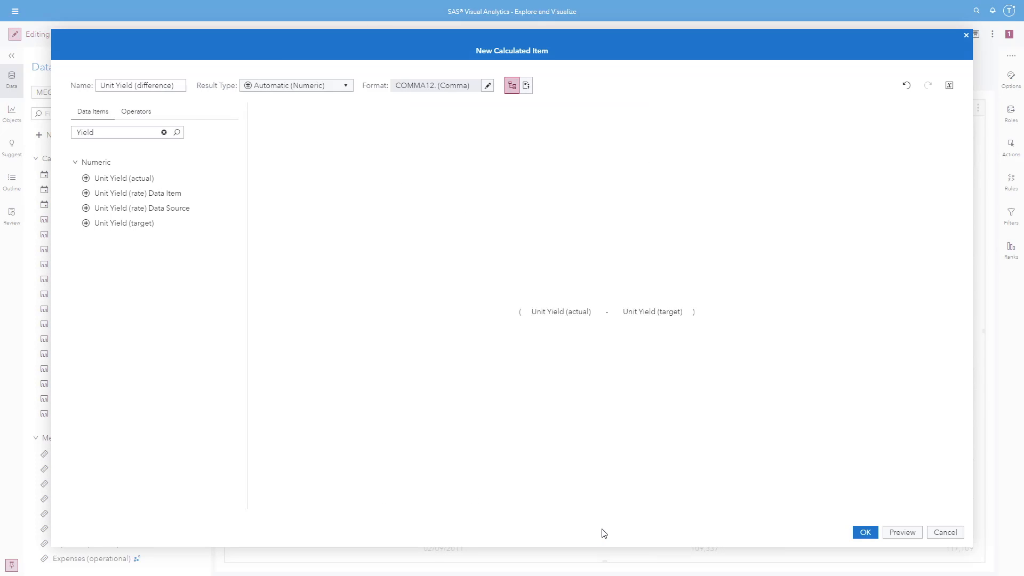
click(865, 534)
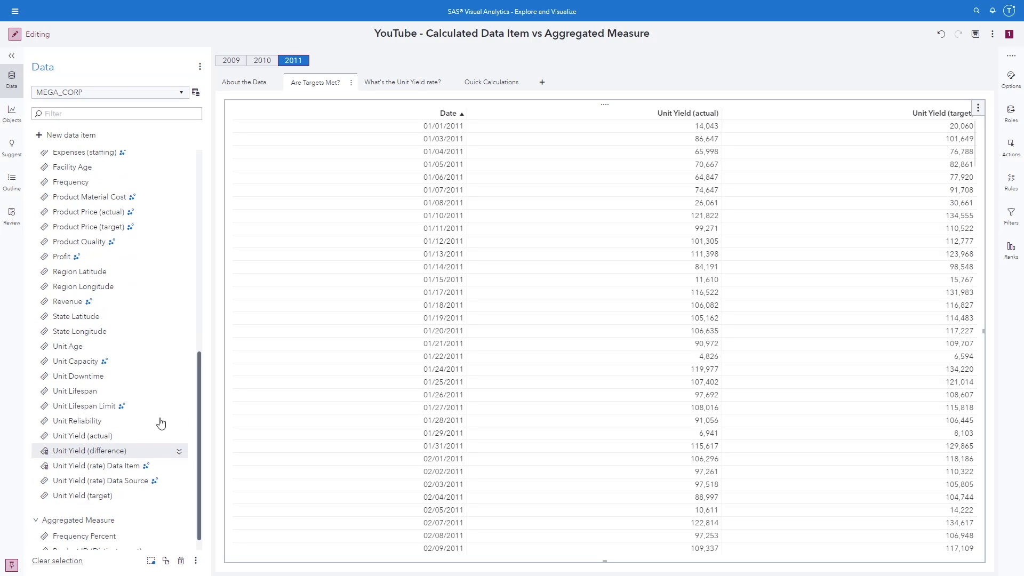
Add Unit Yield (difference) as a column to the list table's data roles
mouse_move(199, 453)
mouse_down()
mouse_move(195, 363)
mouse_move(194, 462)
mouse_up()
mouse_move(151, 437)
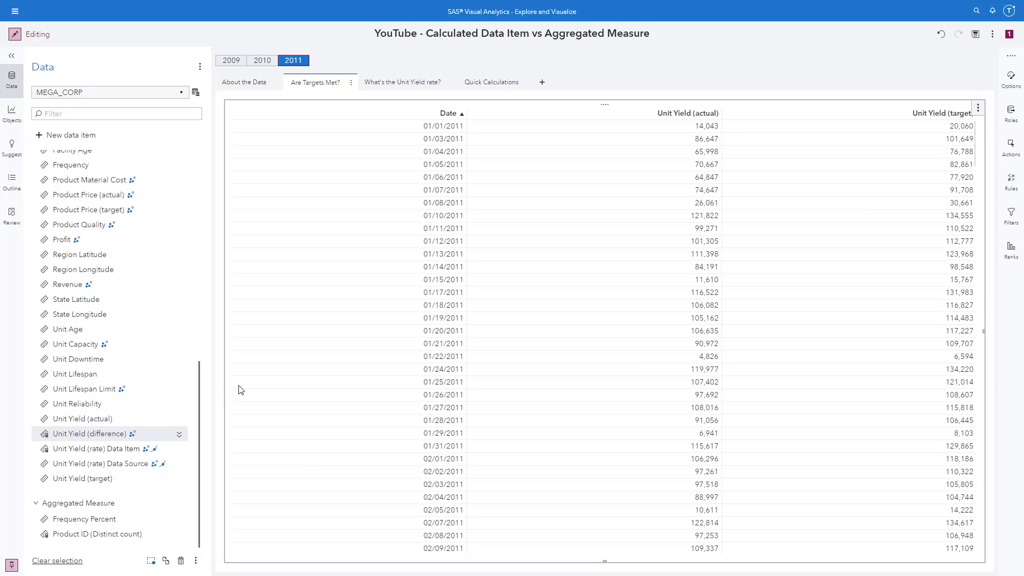
click(1011, 114)
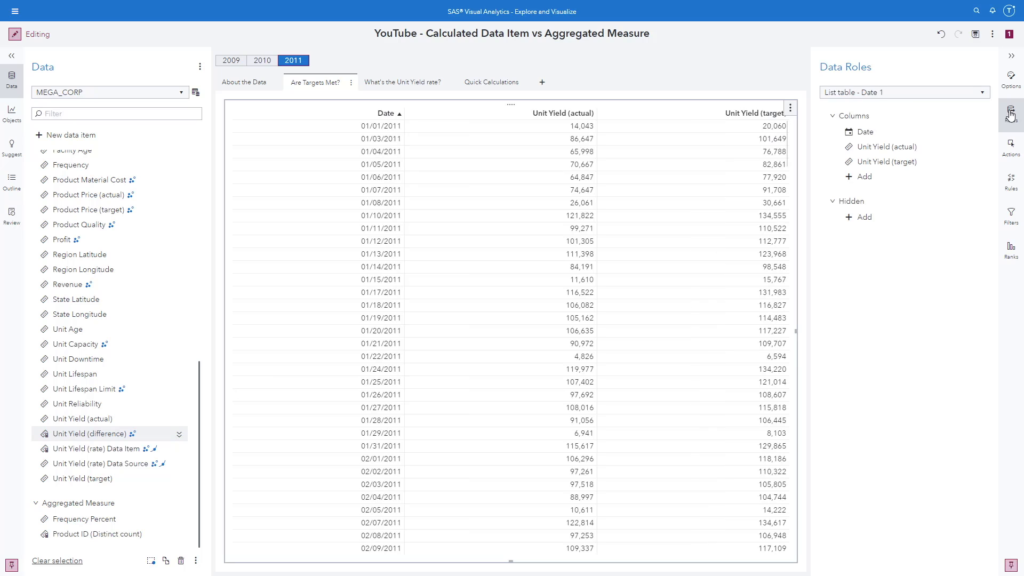
click(860, 179)
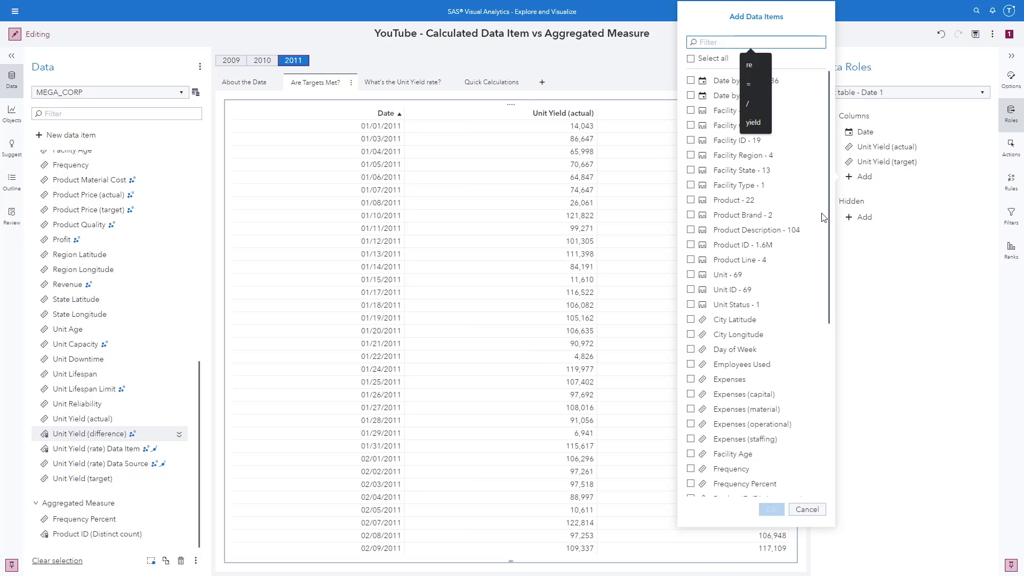
drag(829, 216, 824, 466)
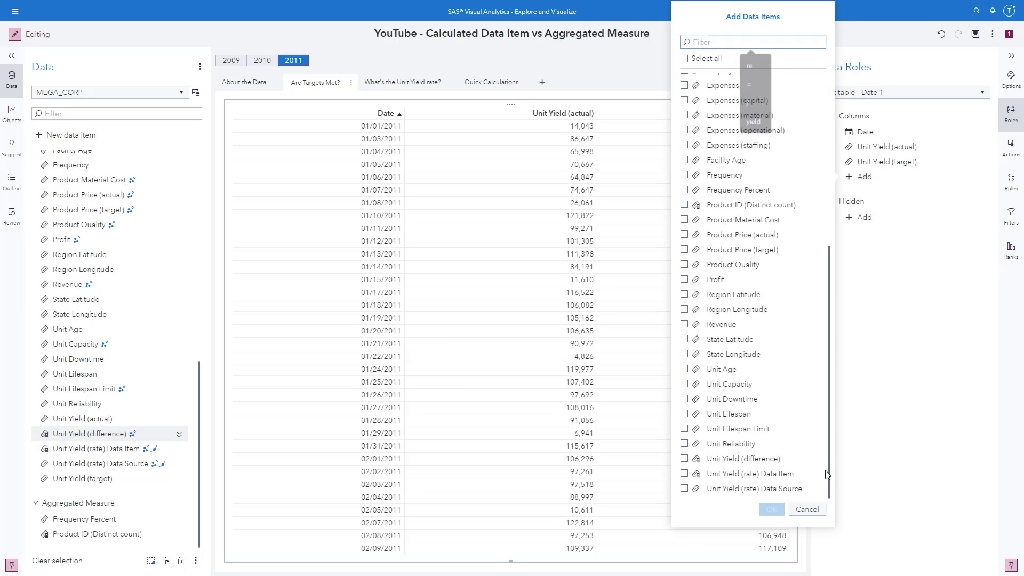
click(693, 460)
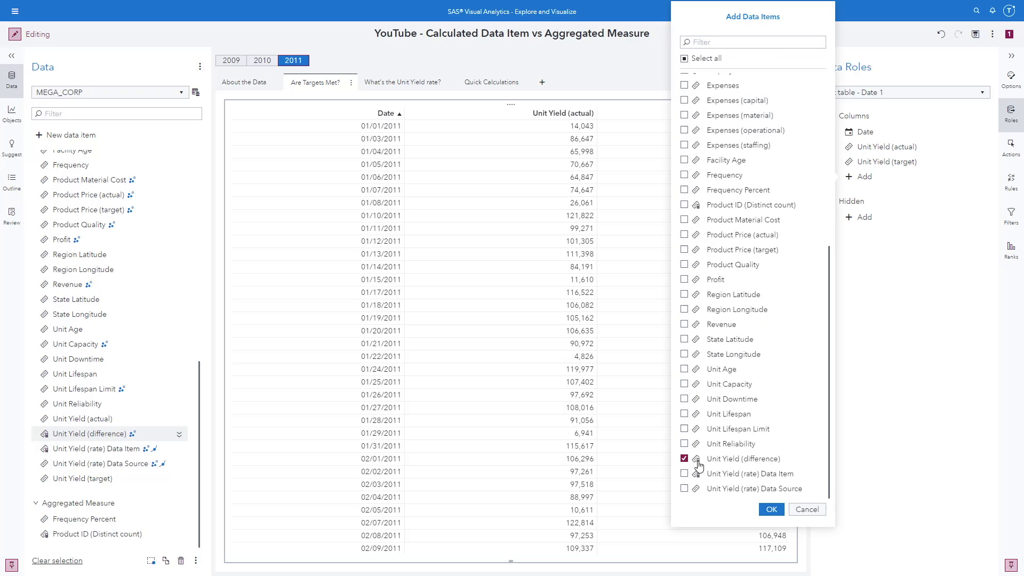
click(771, 509)
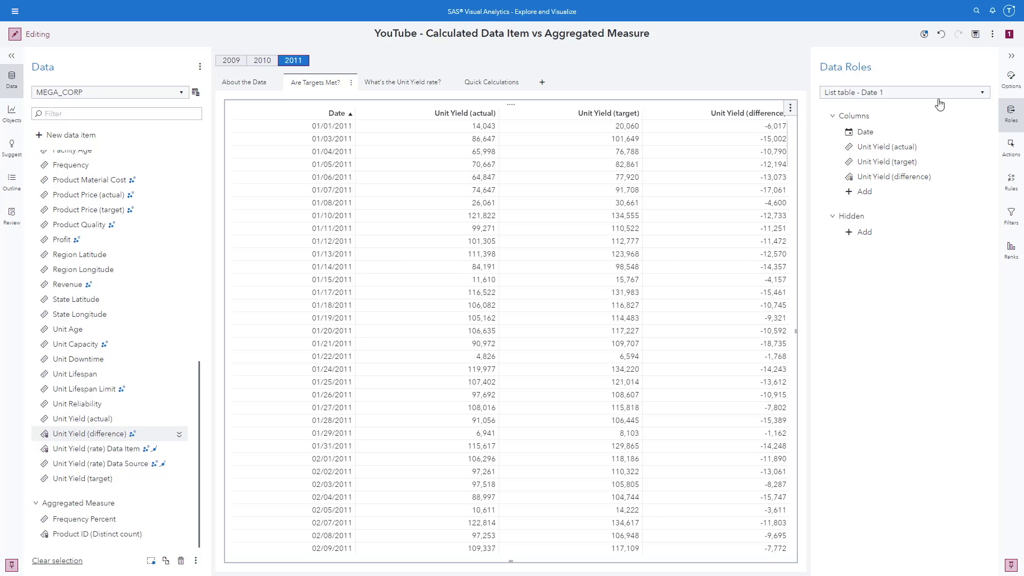
Turn on the Detail data option for the list table
click(1017, 83)
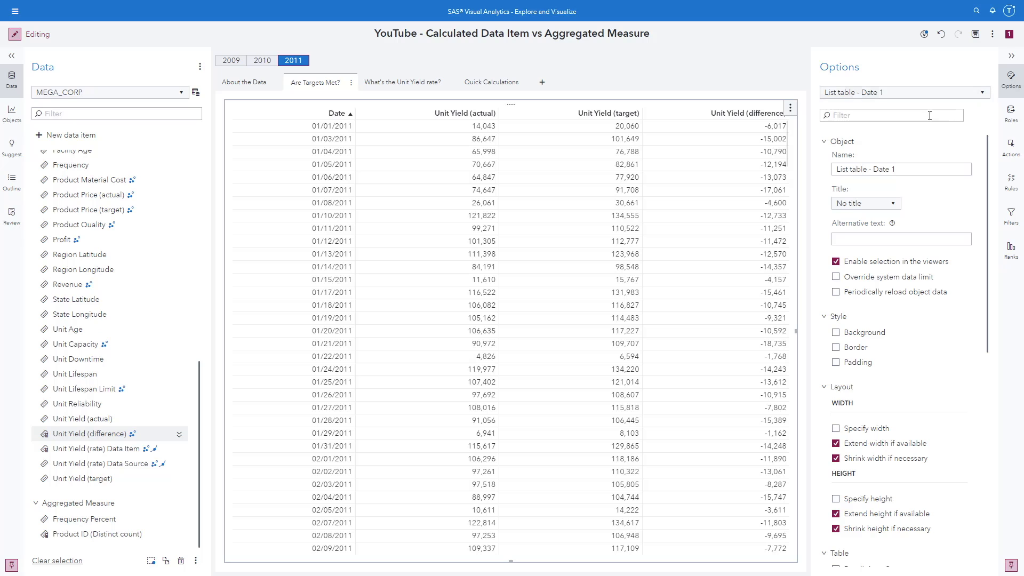
scroll(863, 306, down, 3)
scroll(863, 307, down, 2)
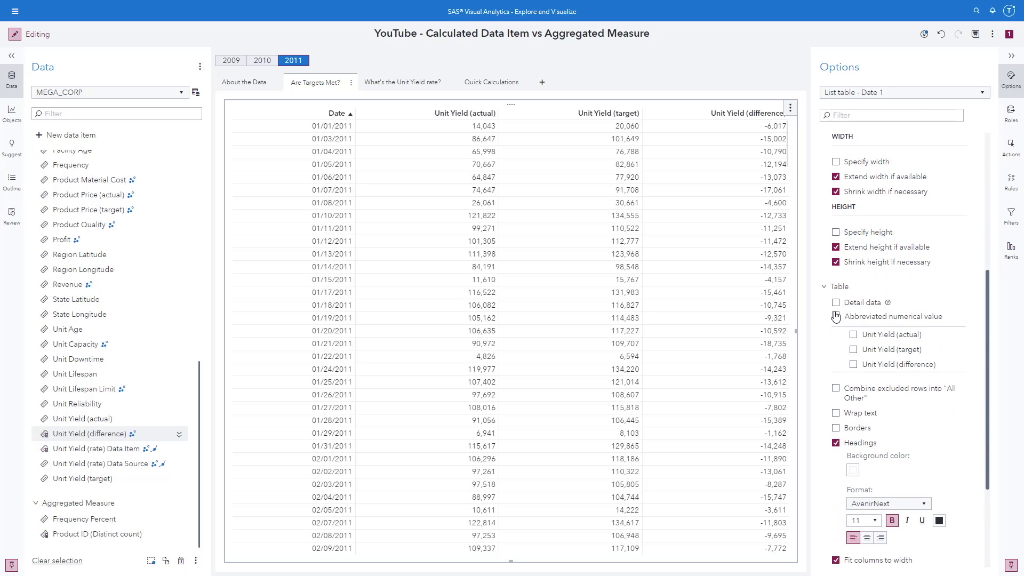
click(827, 304)
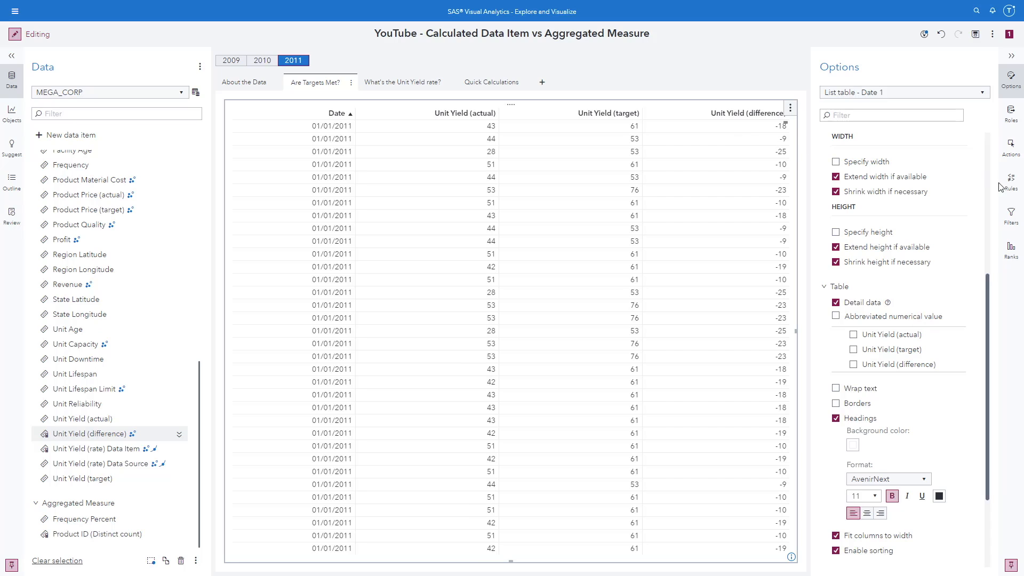
Start an advanced filter on the list table using a condition that the Date item equals a value
click(1013, 215)
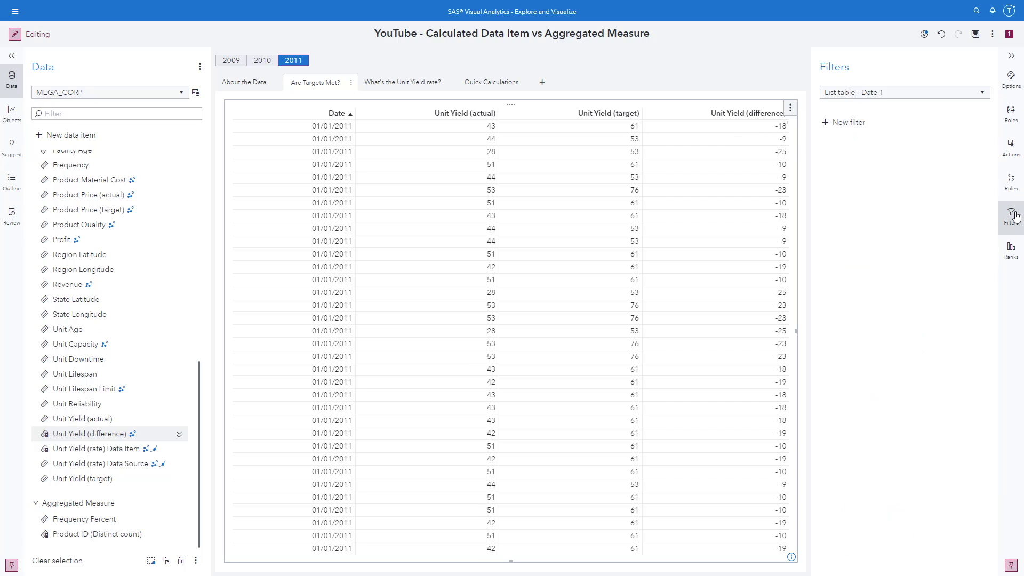
click(826, 125)
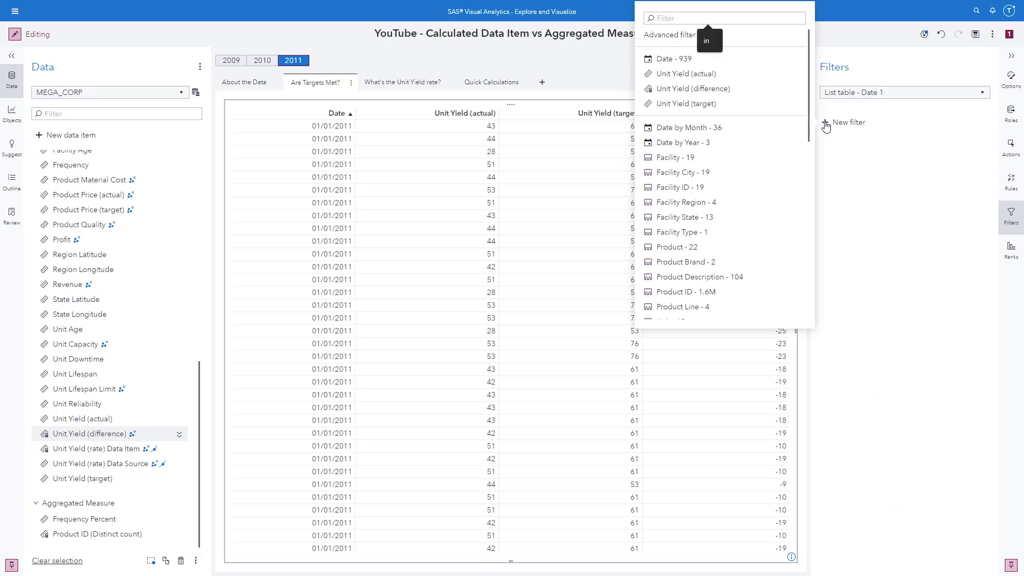
click(674, 38)
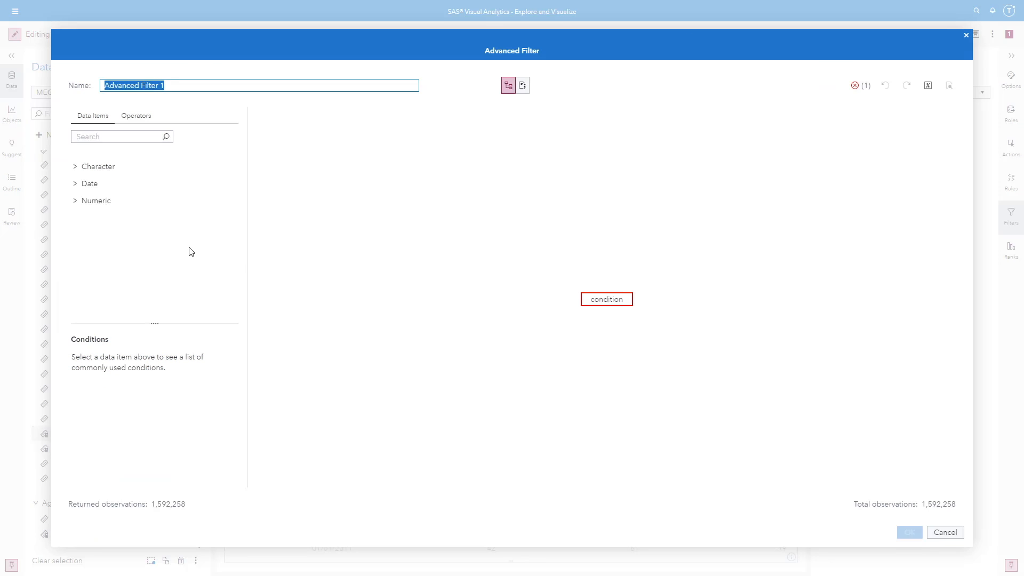
click(75, 184)
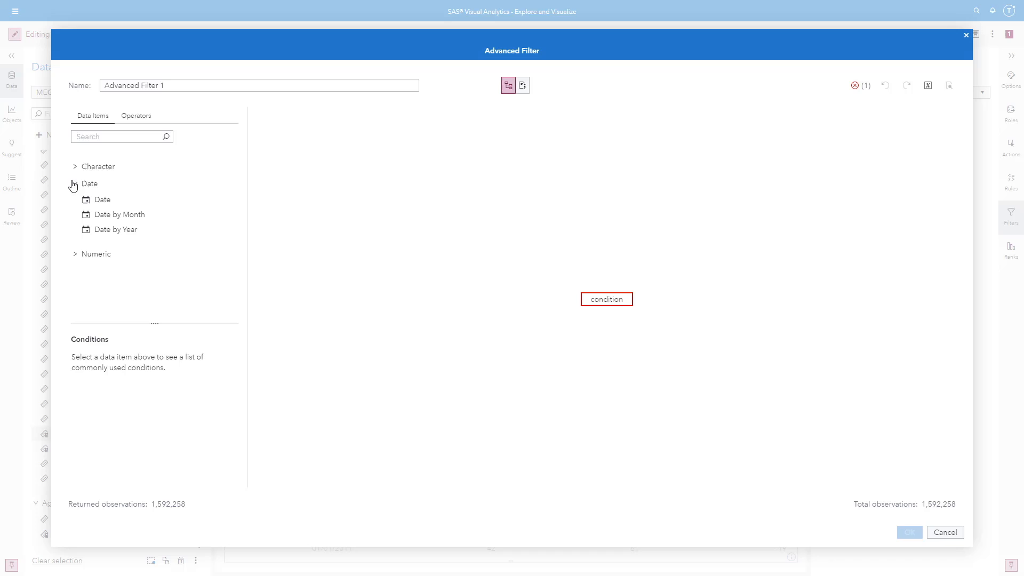
click(100, 201)
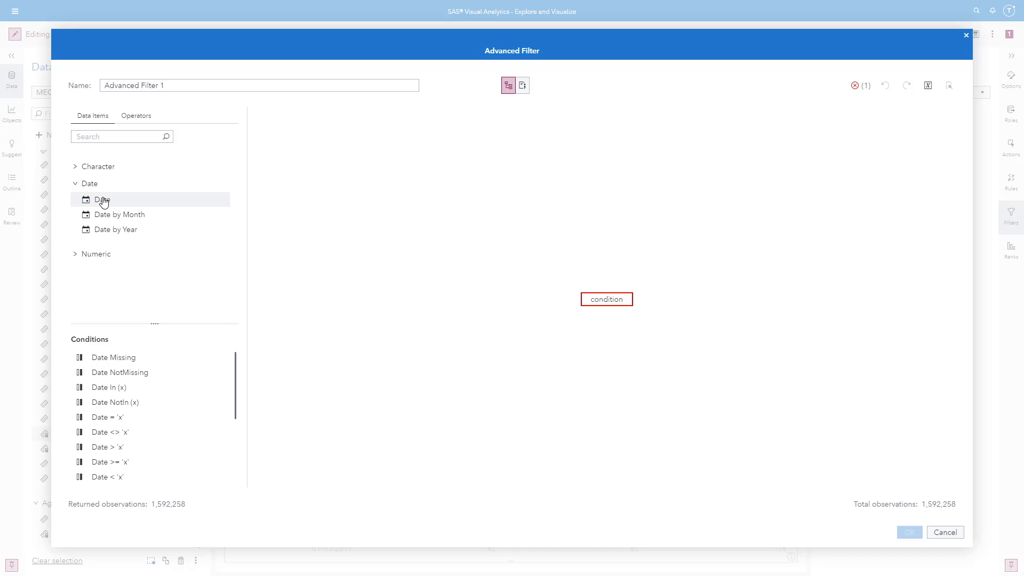
double_click(101, 418)
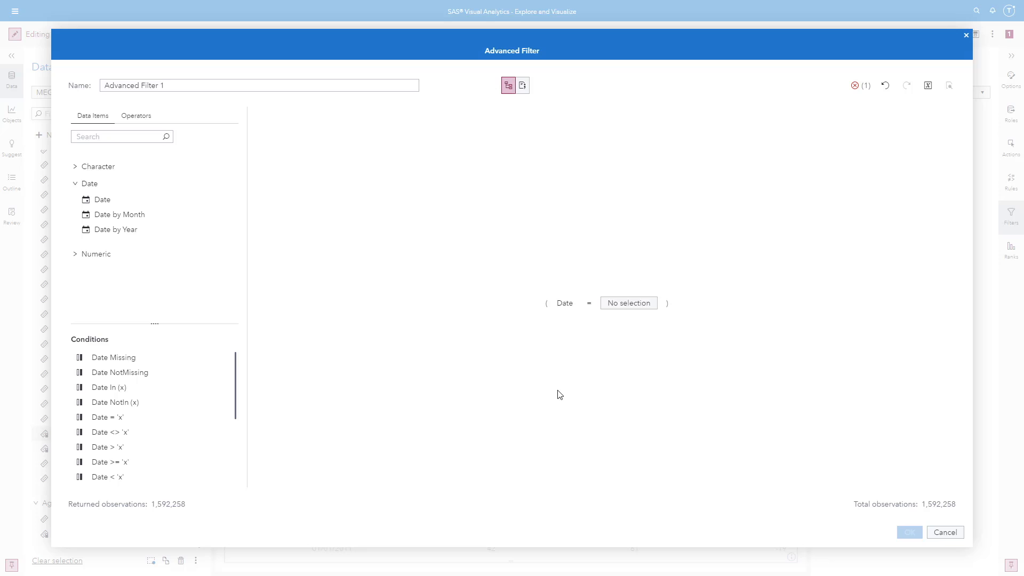
Set the filter condition's date value to 01/01/2011 and apply the advanced filter to the list table
click(638, 303)
click(471, 237)
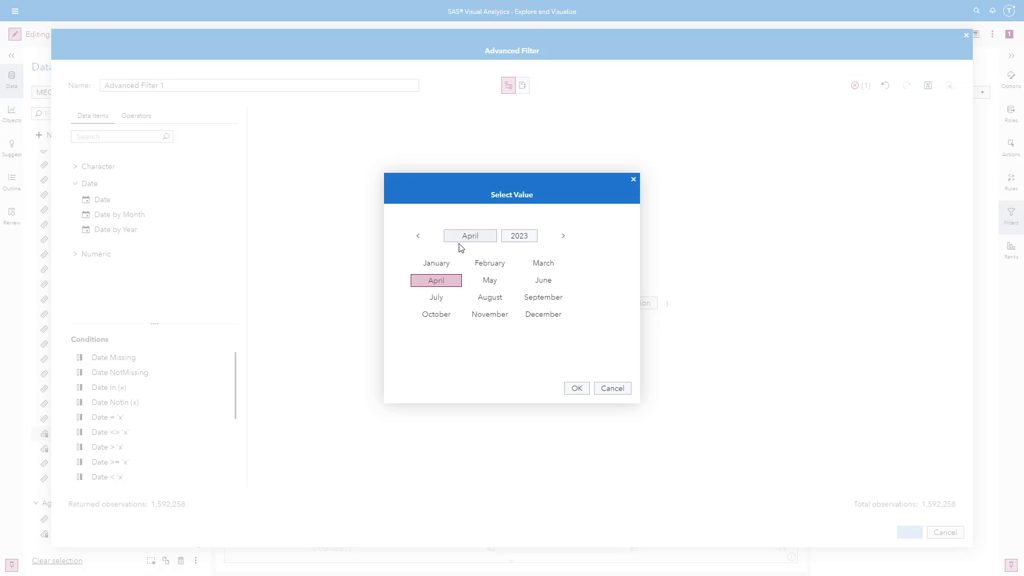
click(442, 268)
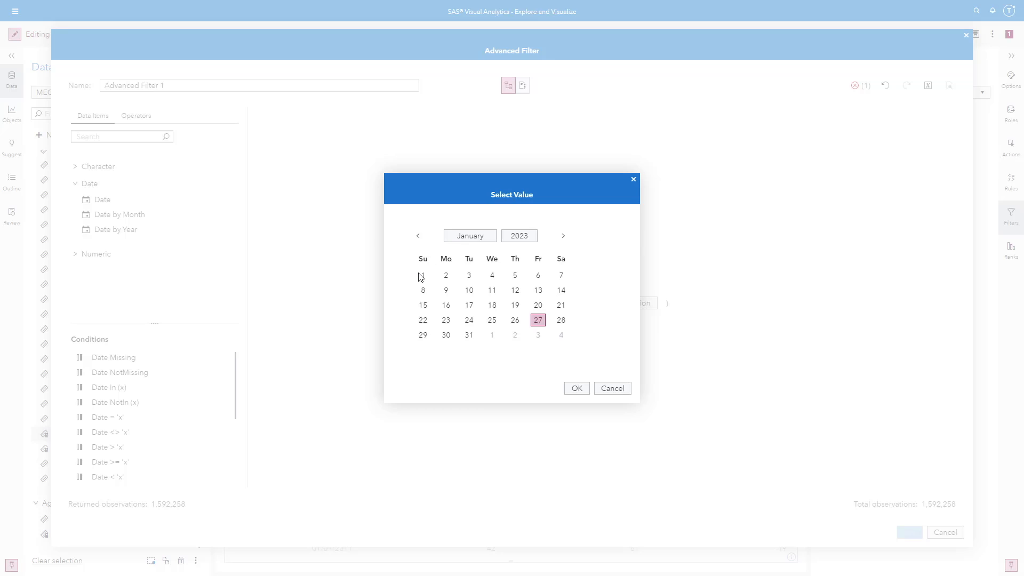
click(423, 275)
click(515, 237)
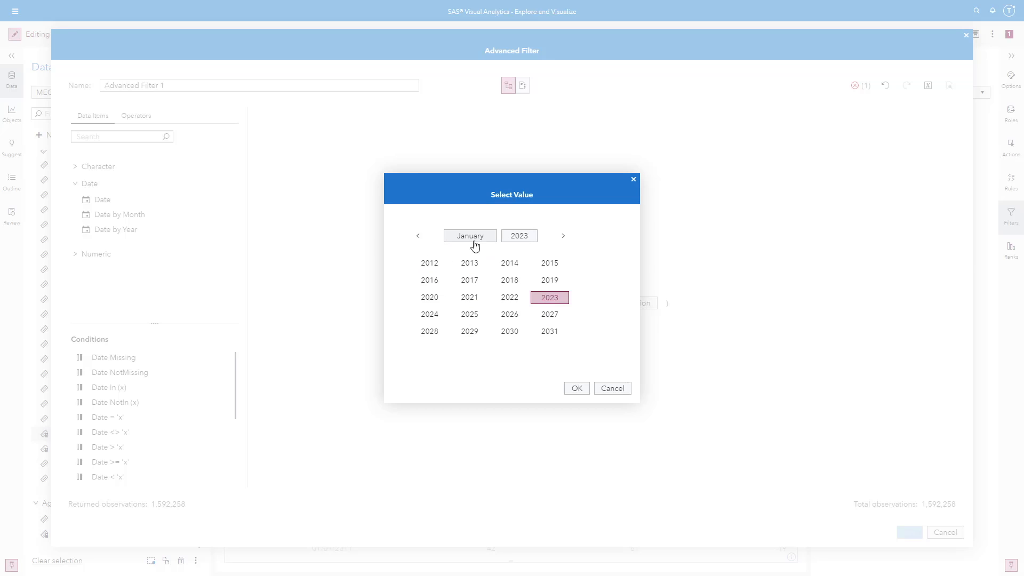
click(418, 236)
click(550, 331)
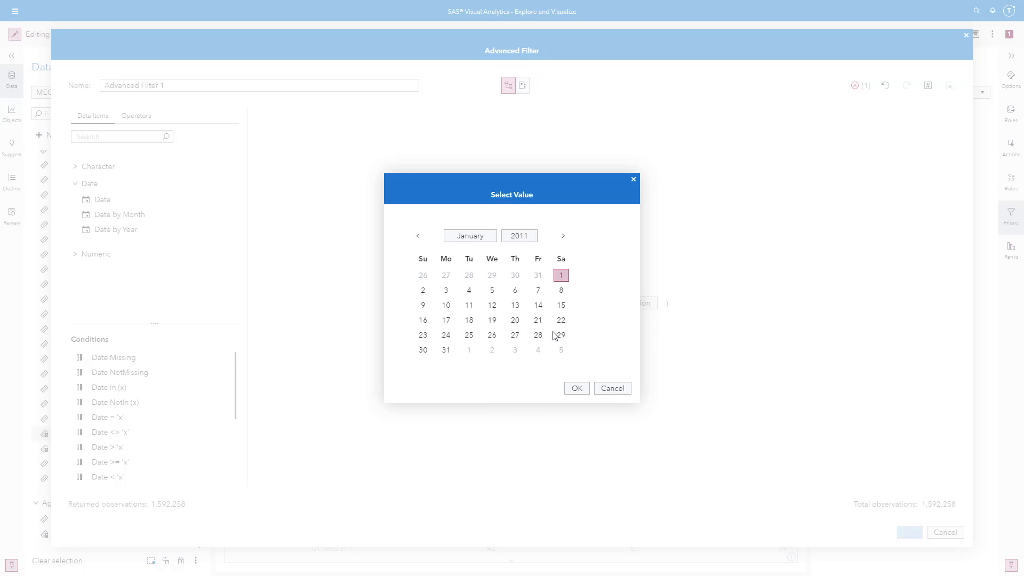
click(581, 392)
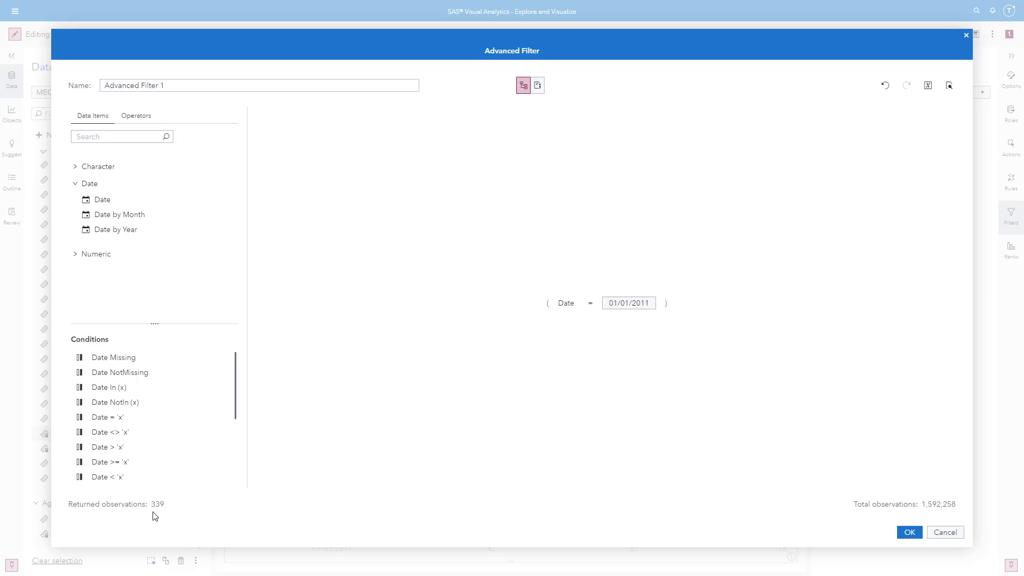
click(908, 533)
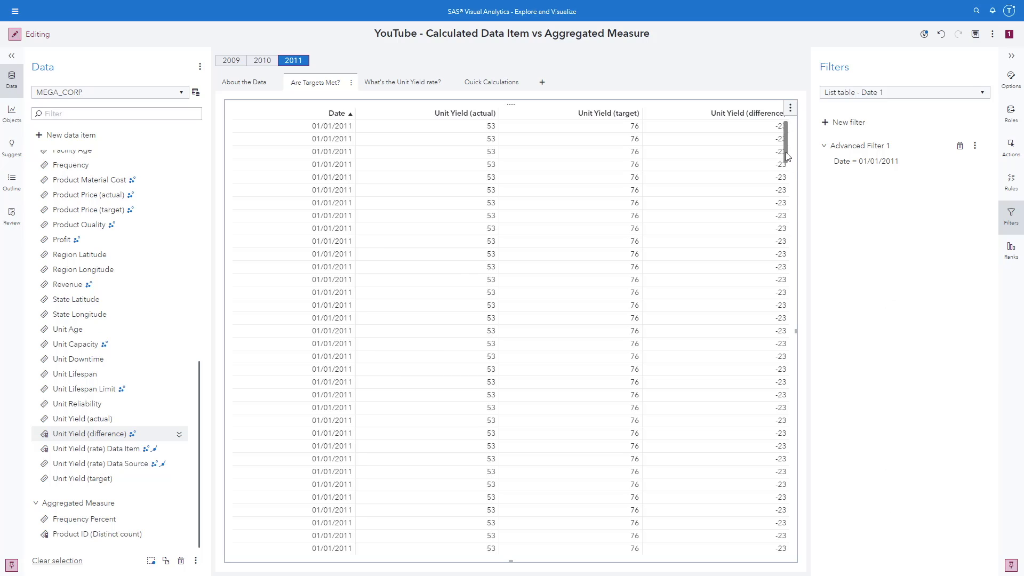
Add Product ID as a column directly after Date in the list table and sort the table by Product ID in descending order
mouse_move(786, 154)
mouse_down()
mouse_move(786, 163)
mouse_move(788, 141)
mouse_up()
click(1012, 113)
click(859, 200)
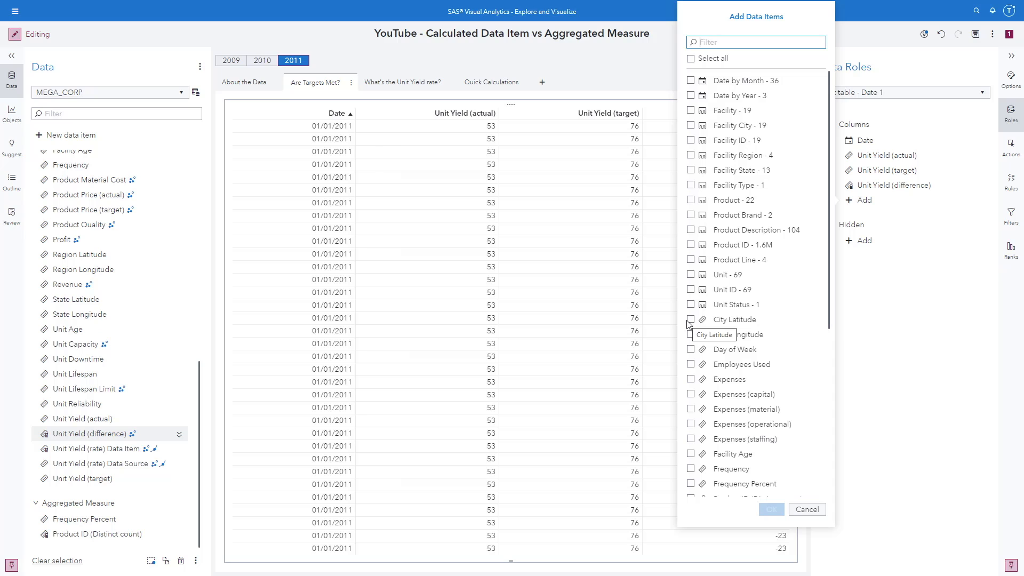
click(691, 246)
click(771, 510)
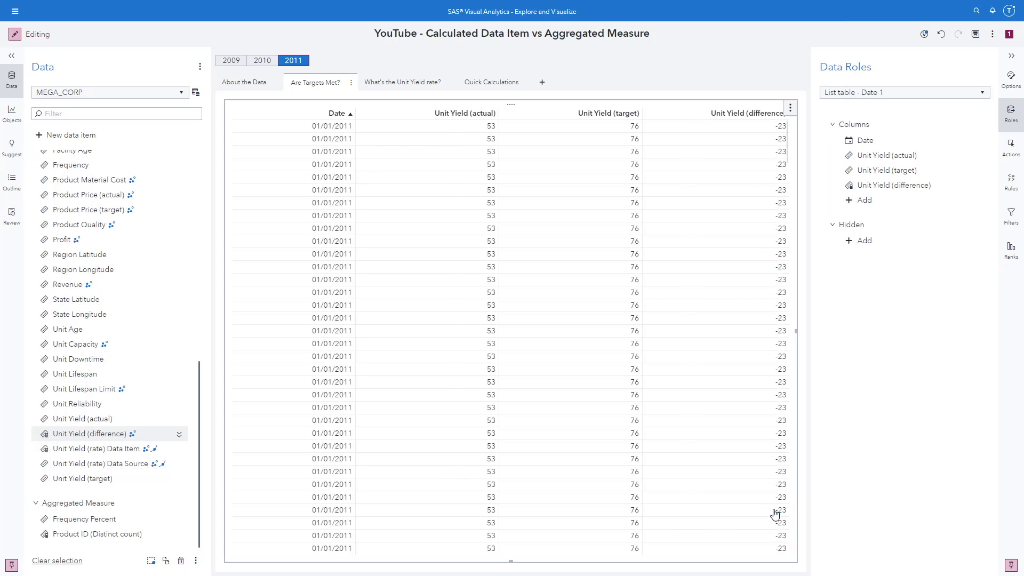
drag(900, 205, 877, 154)
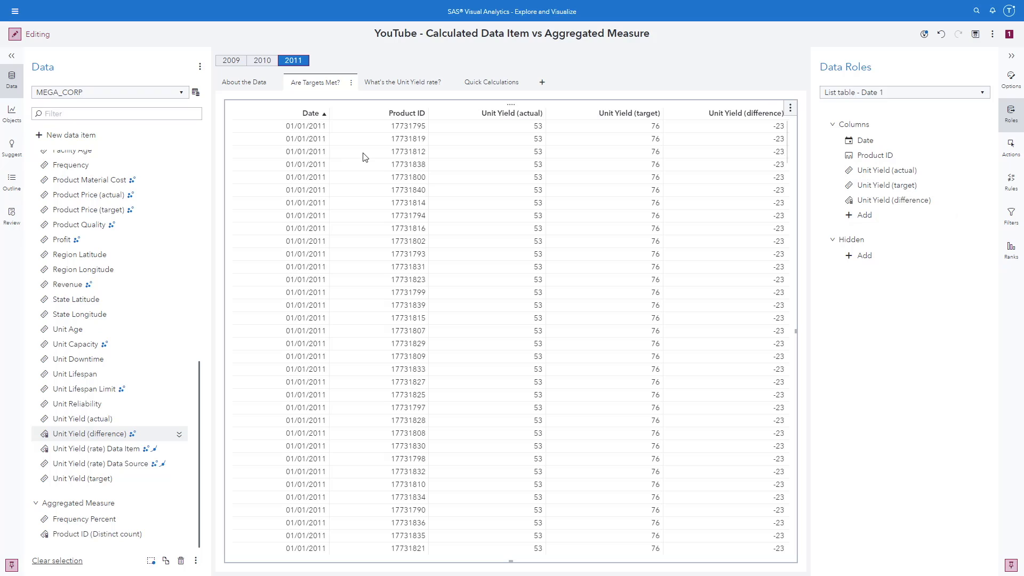
click(389, 113)
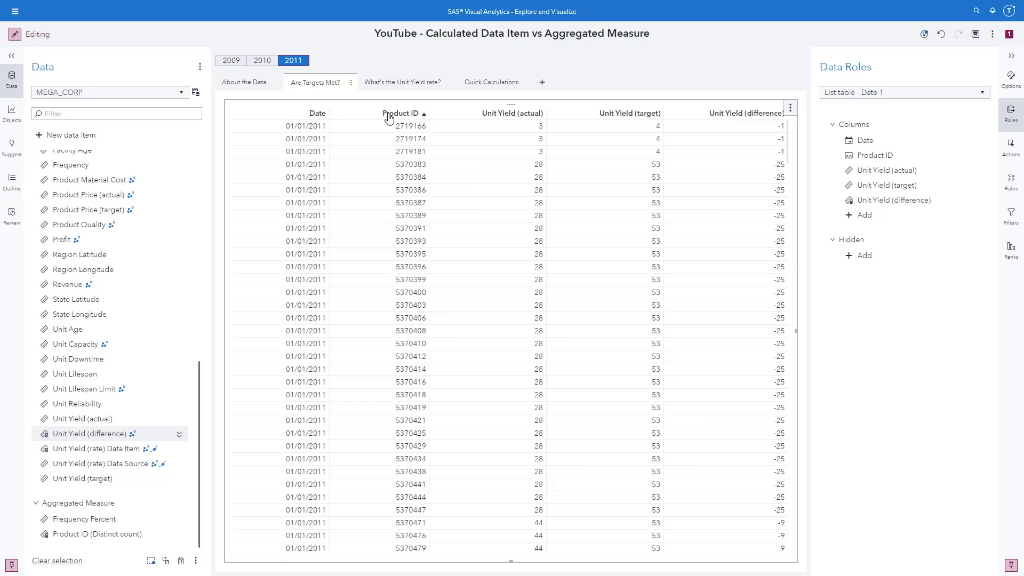
click(389, 114)
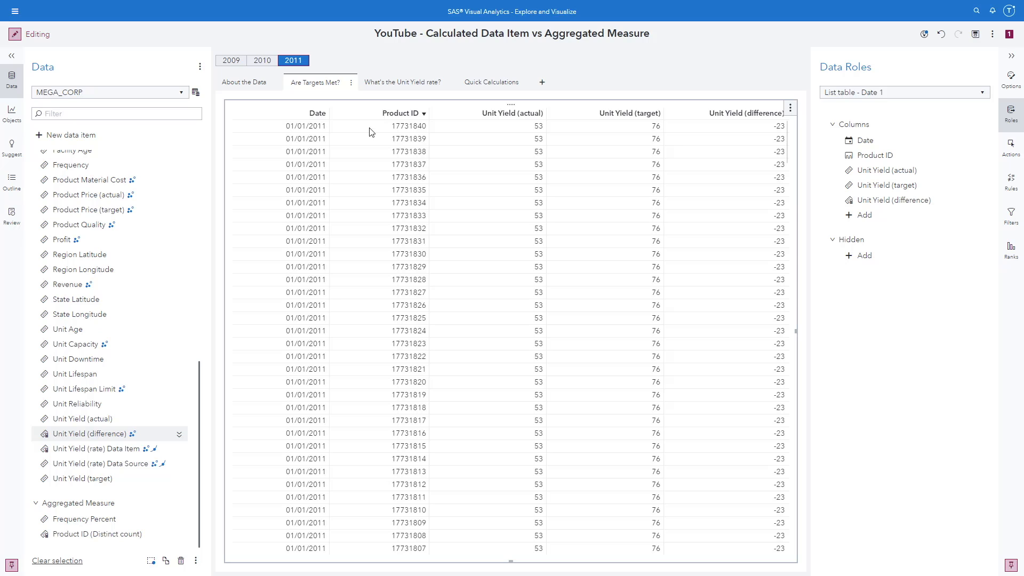
Turn on totals for the list table for Unit Yield (actual), Unit Yield (target) and Unit Yield (difference)
click(1011, 80)
scroll(865, 309, down, 5)
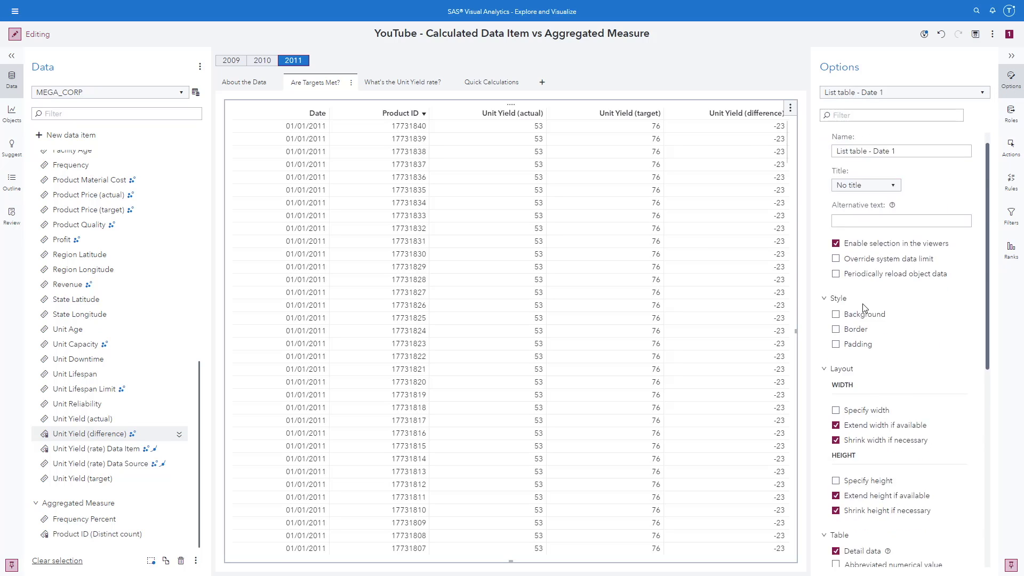
scroll(864, 309, down, 2)
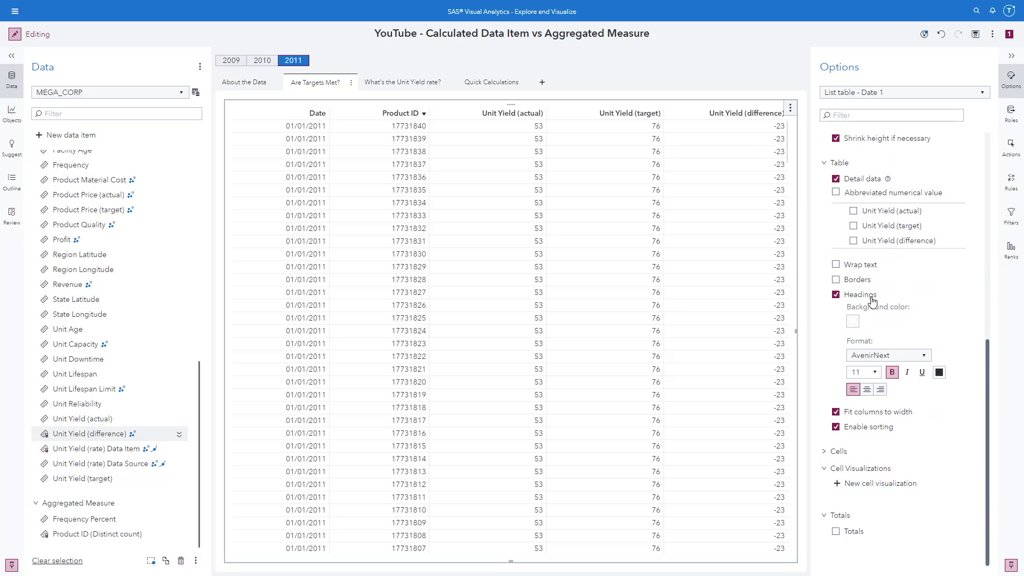
click(836, 532)
scroll(848, 480, down, 4)
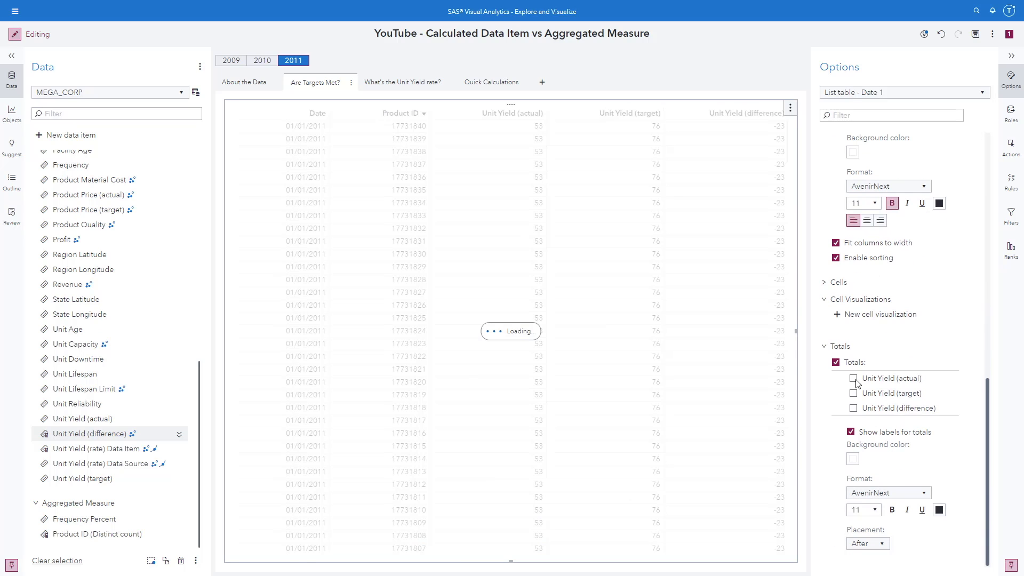
click(854, 379)
click(854, 394)
click(854, 409)
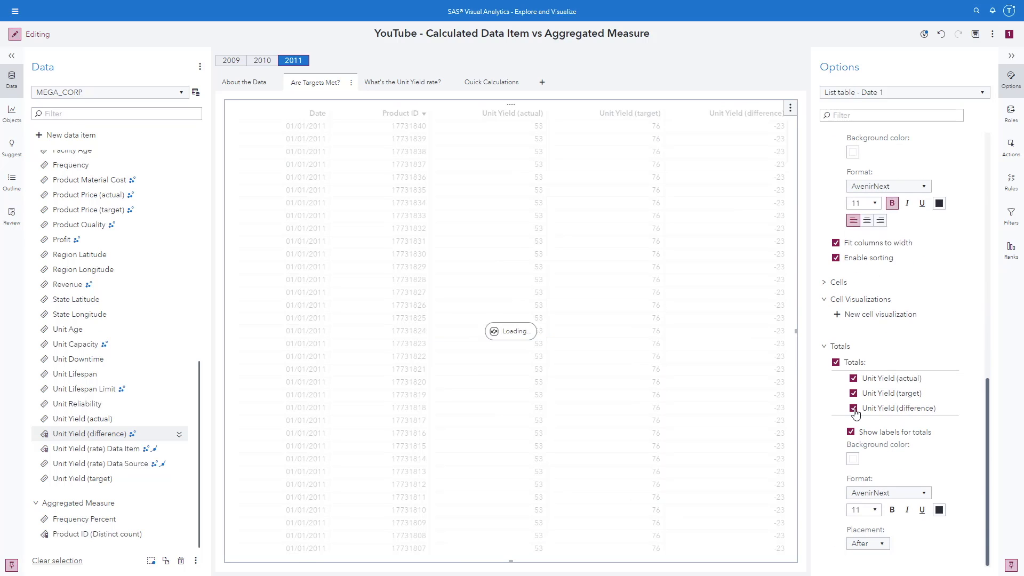
Format the list table's totals row with a blue background and bold white text
click(853, 459)
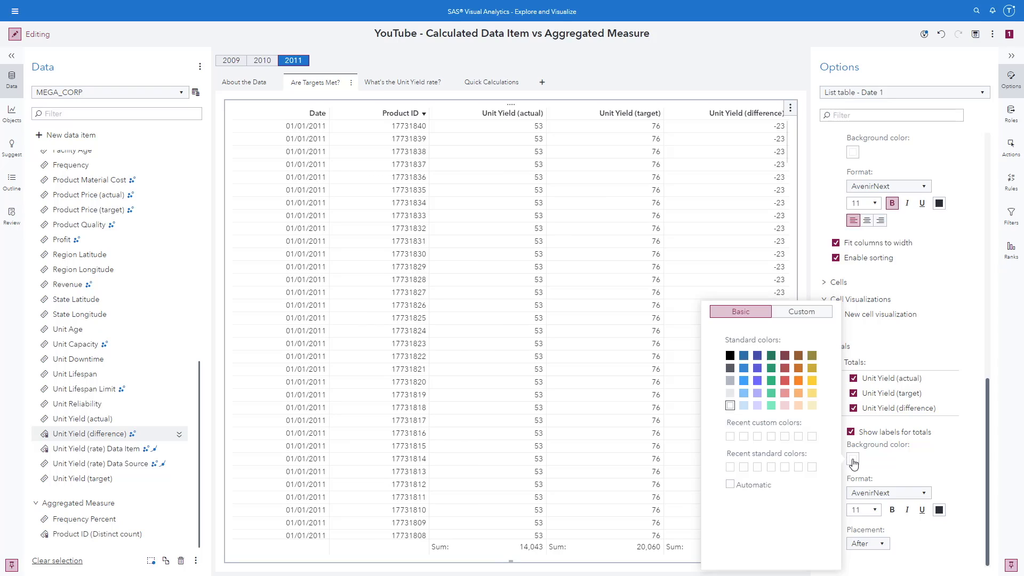
click(730, 436)
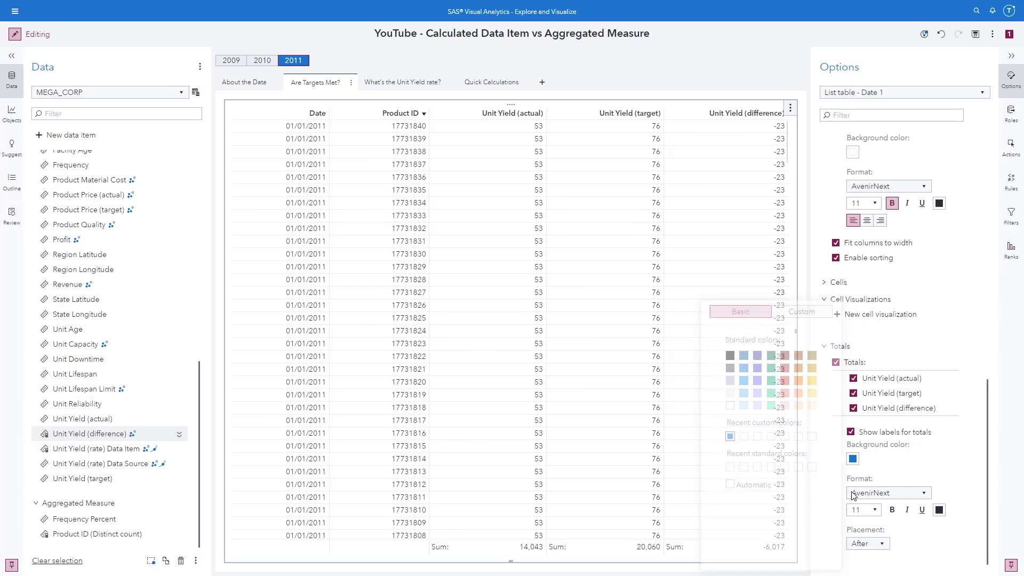
click(939, 510)
click(816, 405)
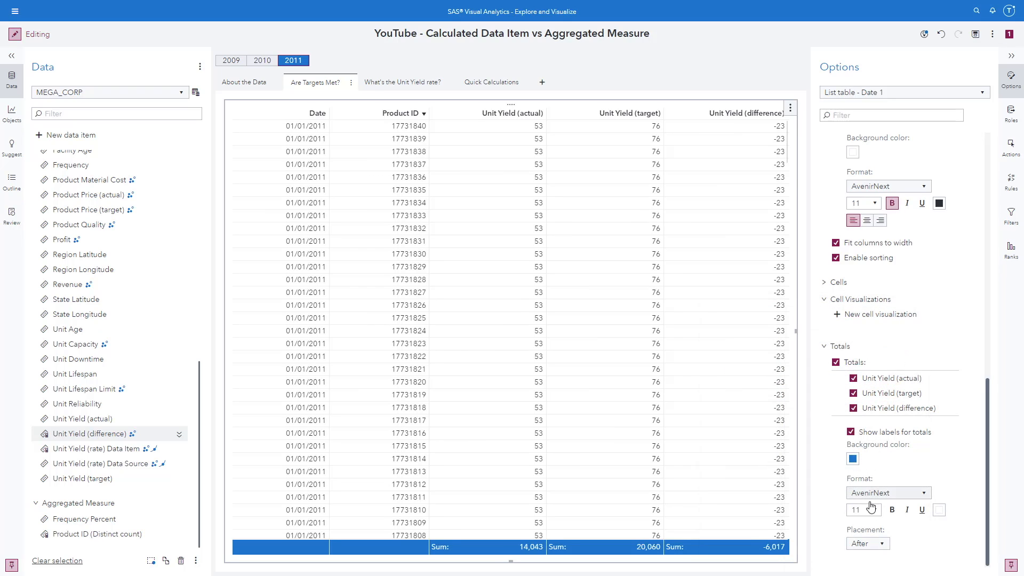
click(893, 511)
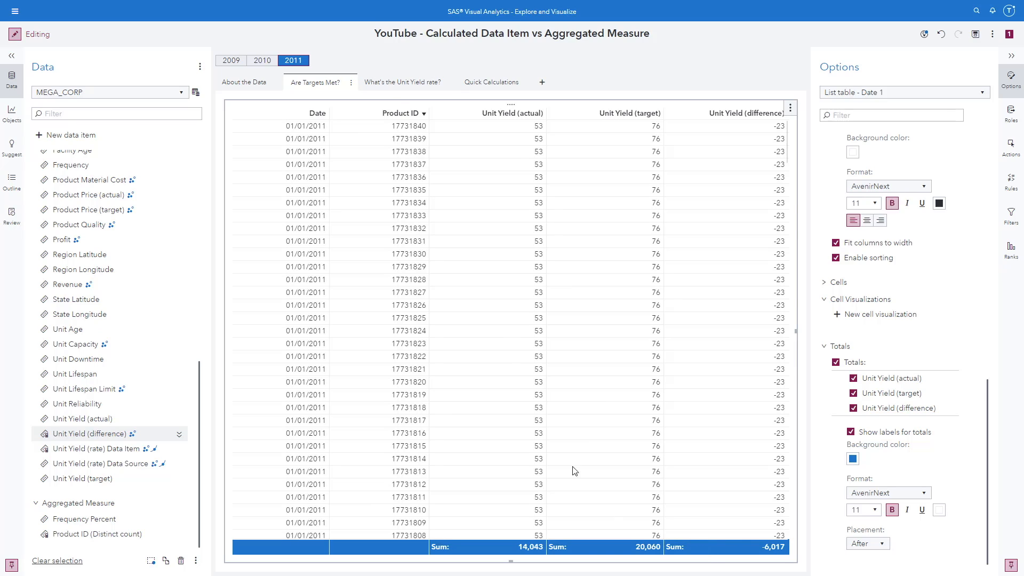
Switch the aggregation of the Unit Yield (difference) data item to Average, and set it back to Sum
click(179, 436)
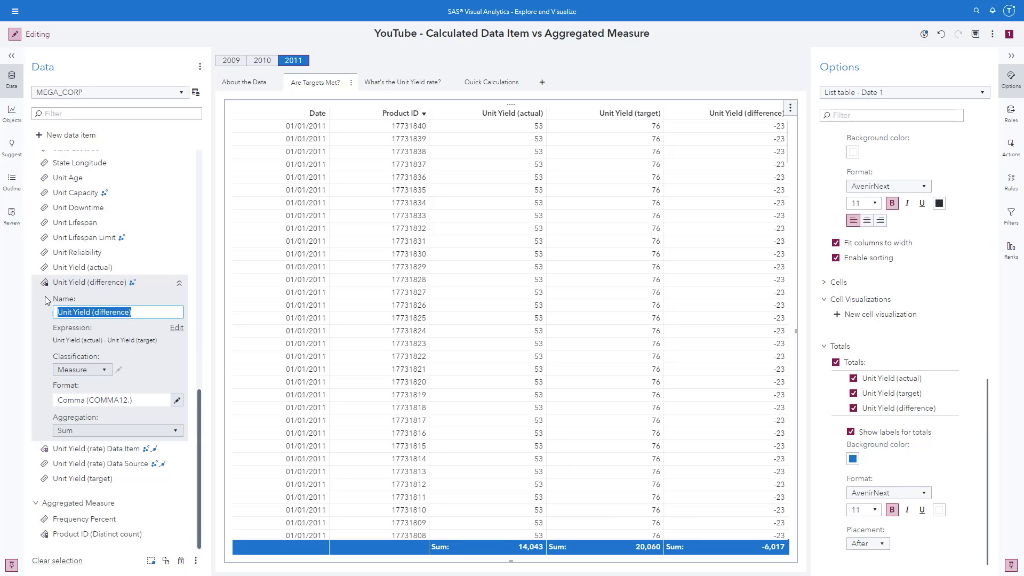
mouse_move(67, 288)
click(101, 434)
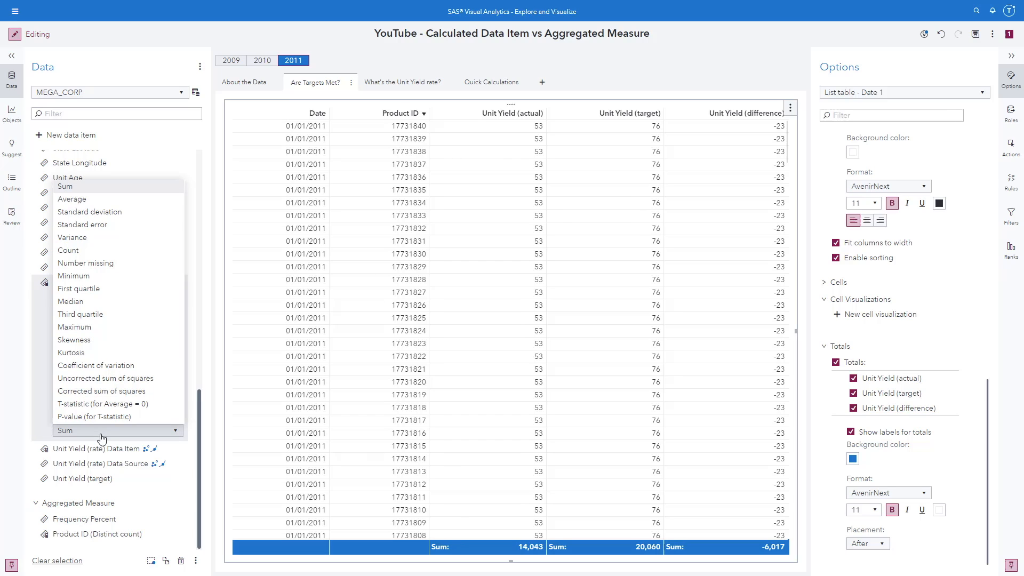
click(85, 200)
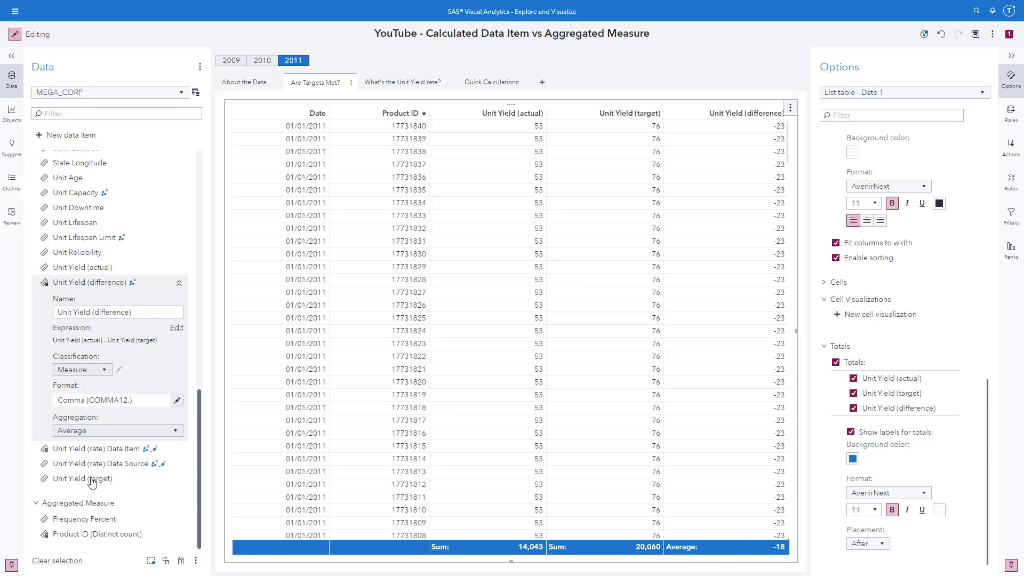
click(107, 431)
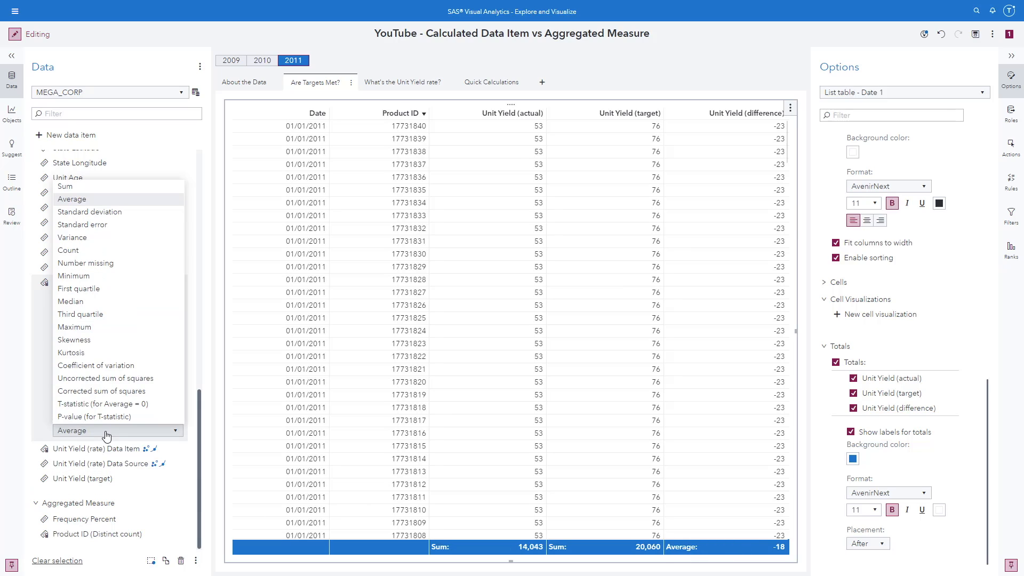
click(82, 187)
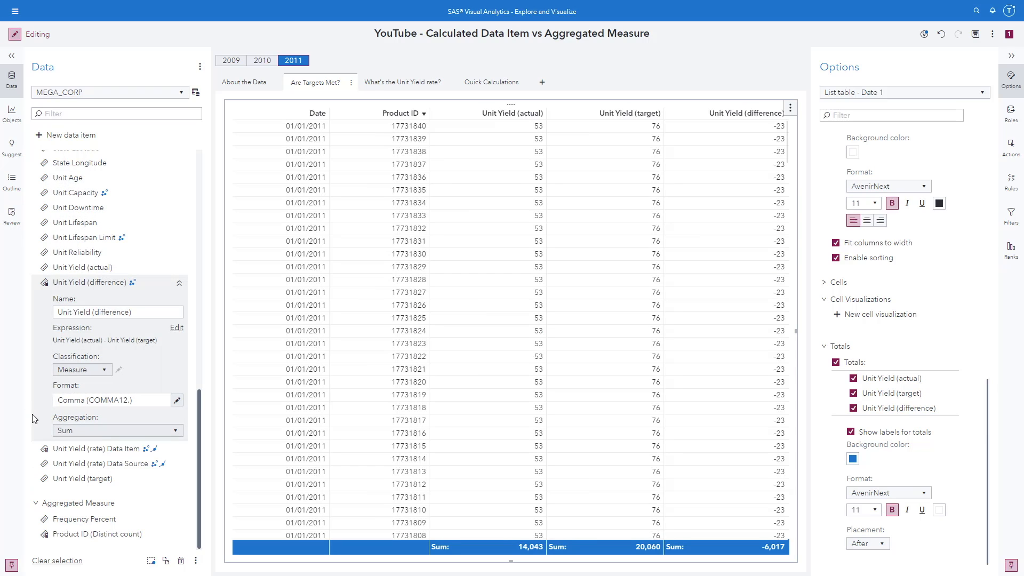
Duplicate the list table and place the copy side by side with the original, on its right
click(789, 111)
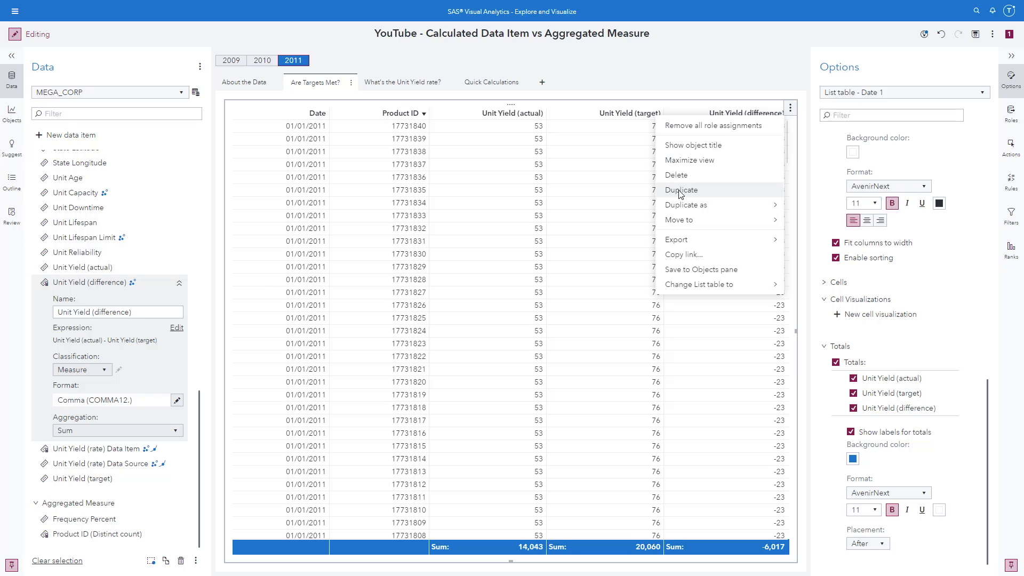
click(681, 190)
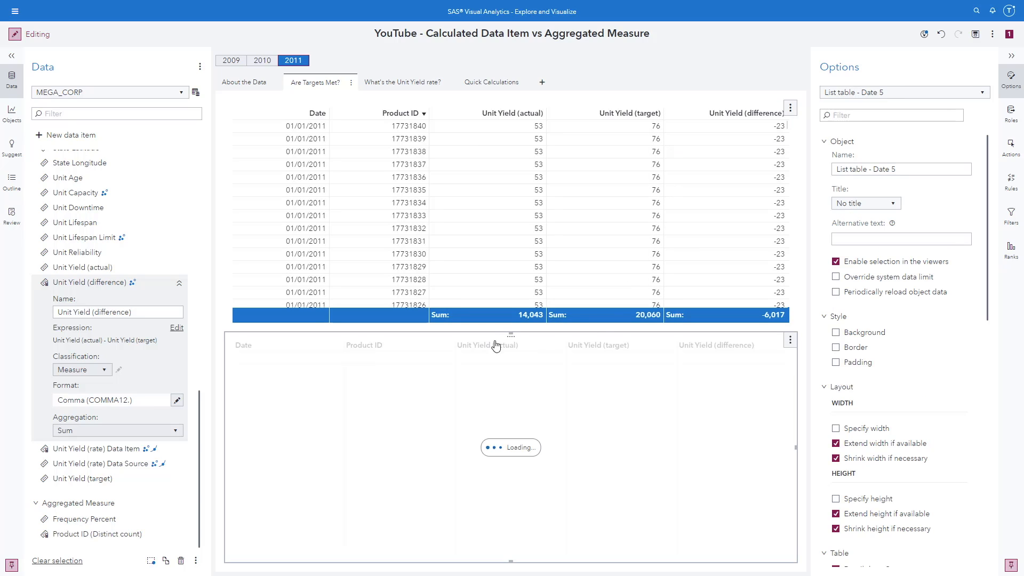
drag(512, 338, 768, 197)
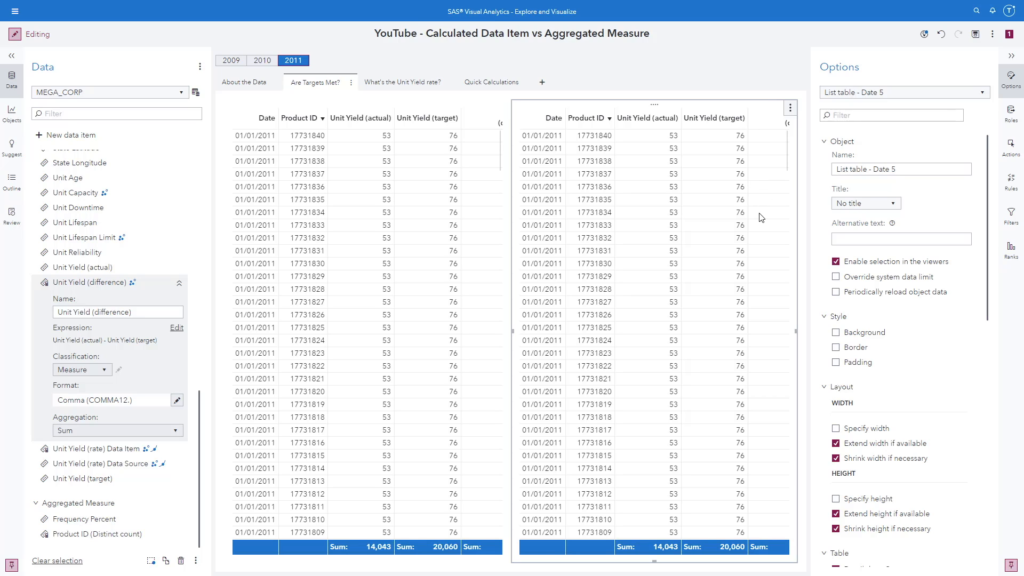
Remove Product ID from the columns of the duplicated list table
click(1011, 113)
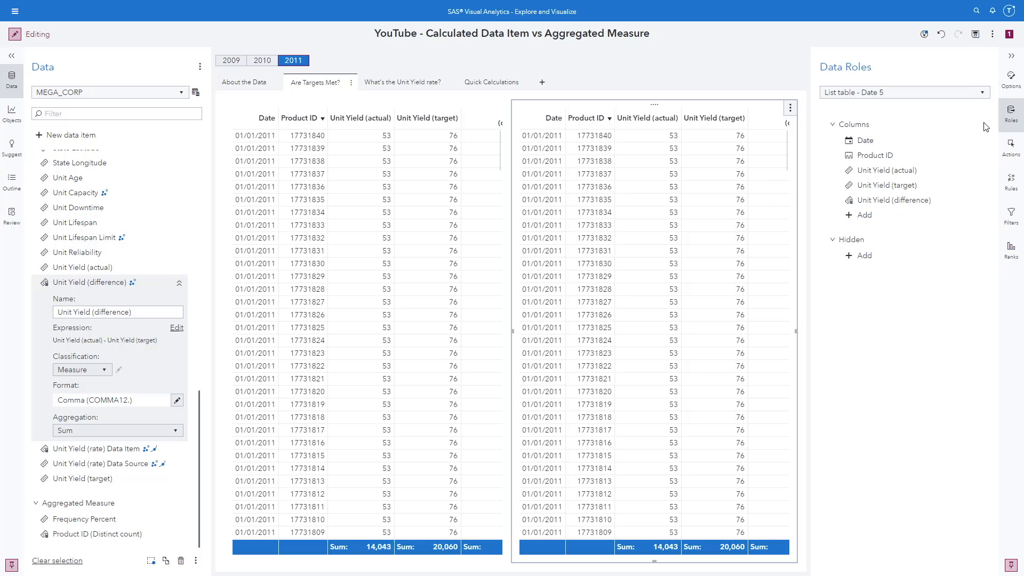
click(878, 159)
click(907, 170)
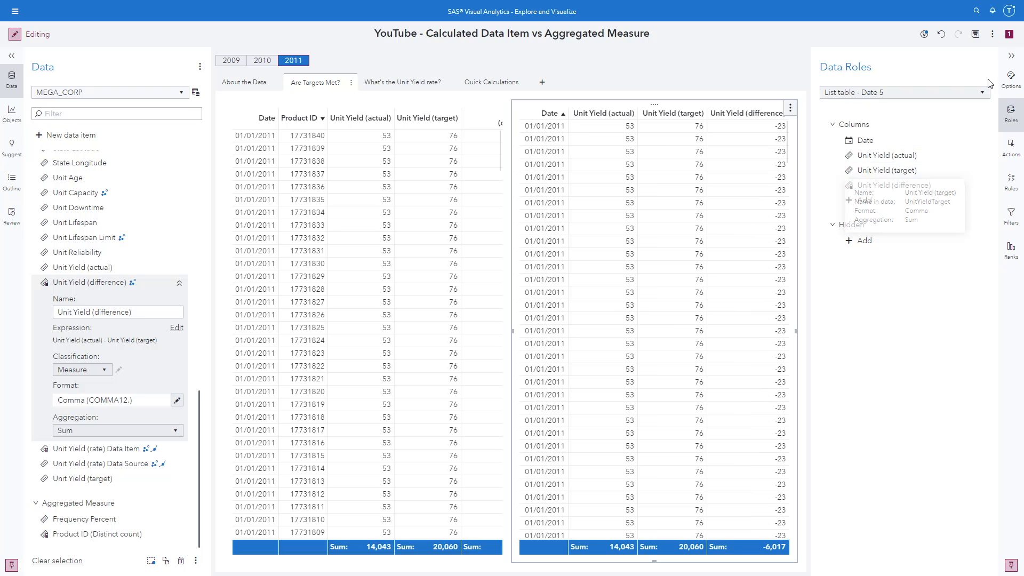
Turn off detail data for the duplicated list table so its rows are aggregated by date
click(1011, 79)
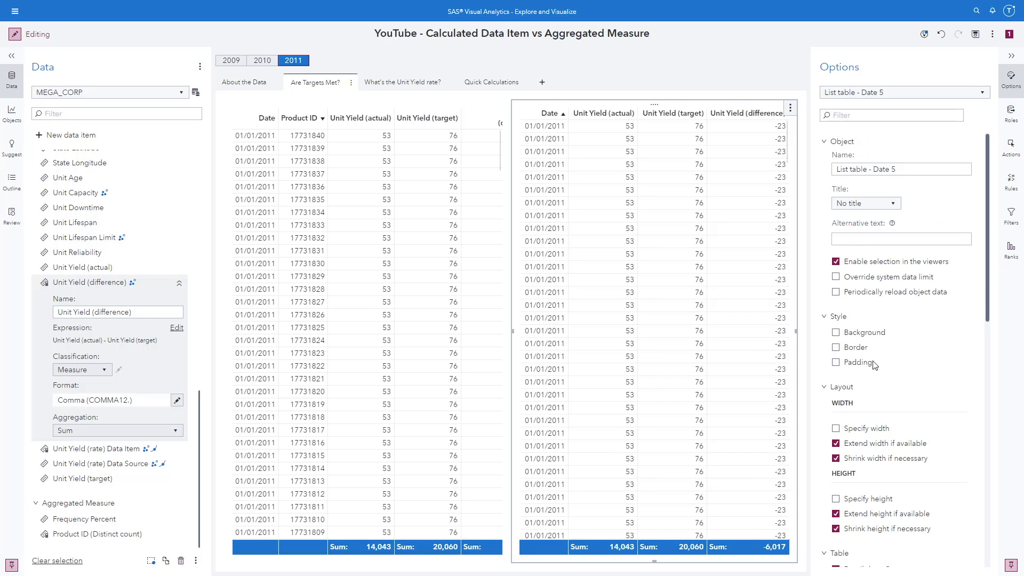
scroll(875, 365, down, 3)
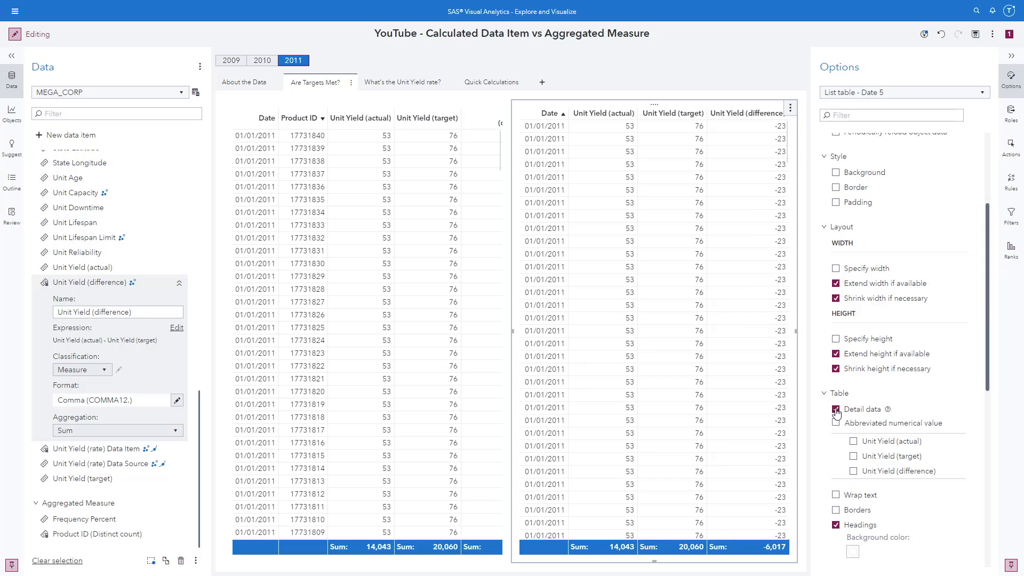
click(836, 410)
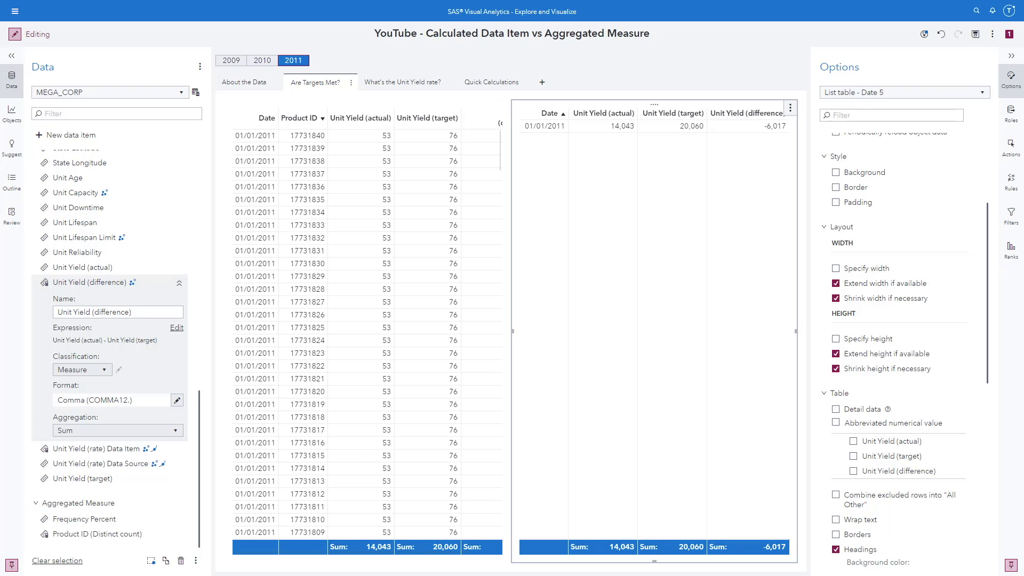
click(12, 56)
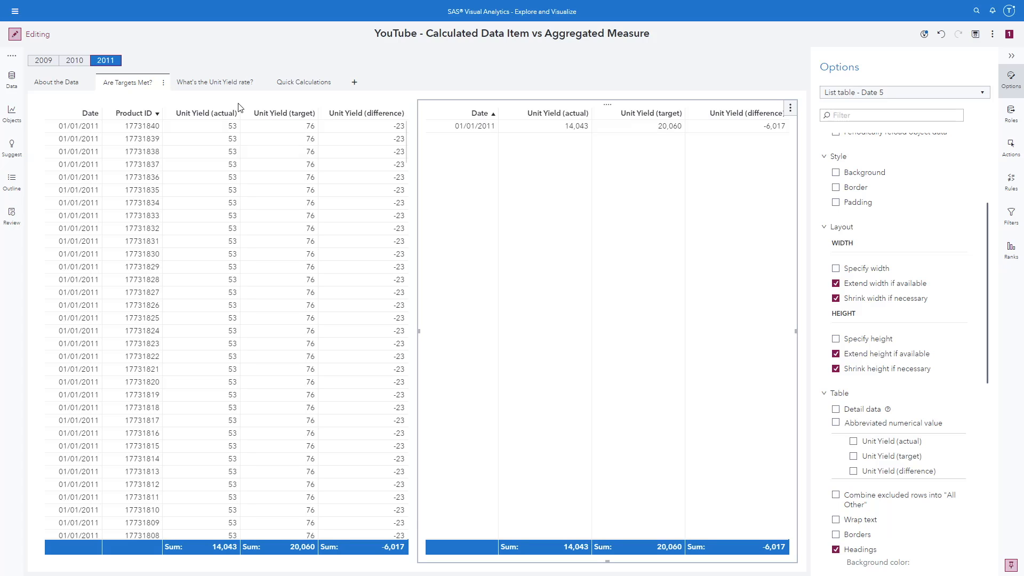
Set the aggregation of the Unit Yield (difference) data item to Average
click(11, 79)
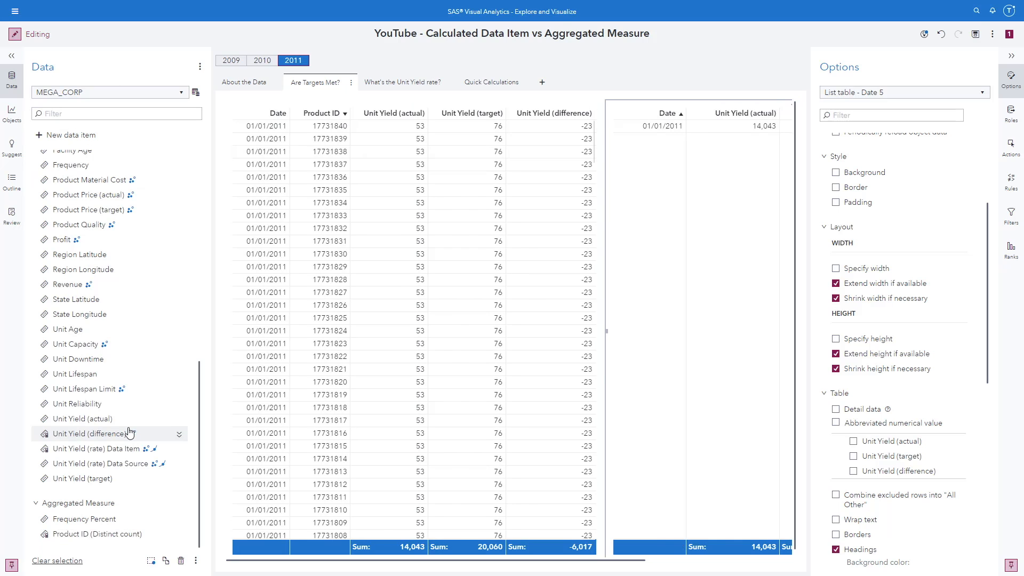
scroll(151, 443, down, 10)
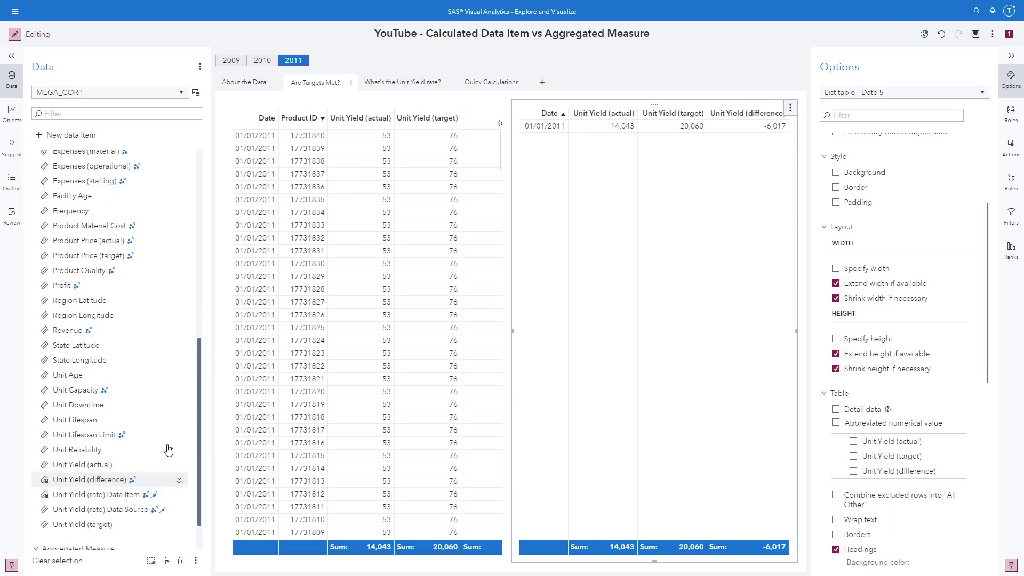
click(178, 434)
click(175, 430)
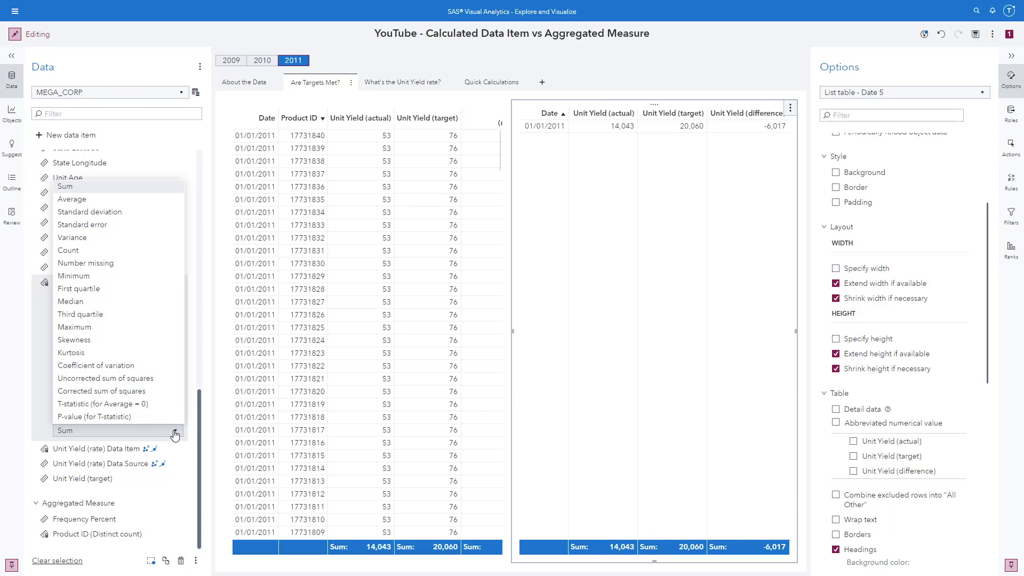
click(88, 200)
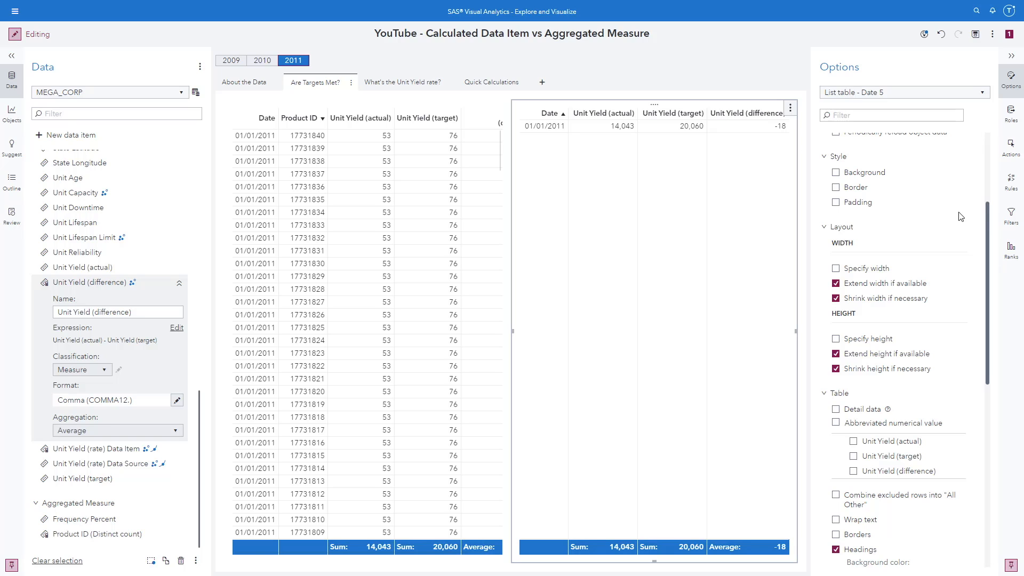
Remove the Date filter from both list tables and sort the detail table by Date in ascending order
click(1011, 216)
click(960, 146)
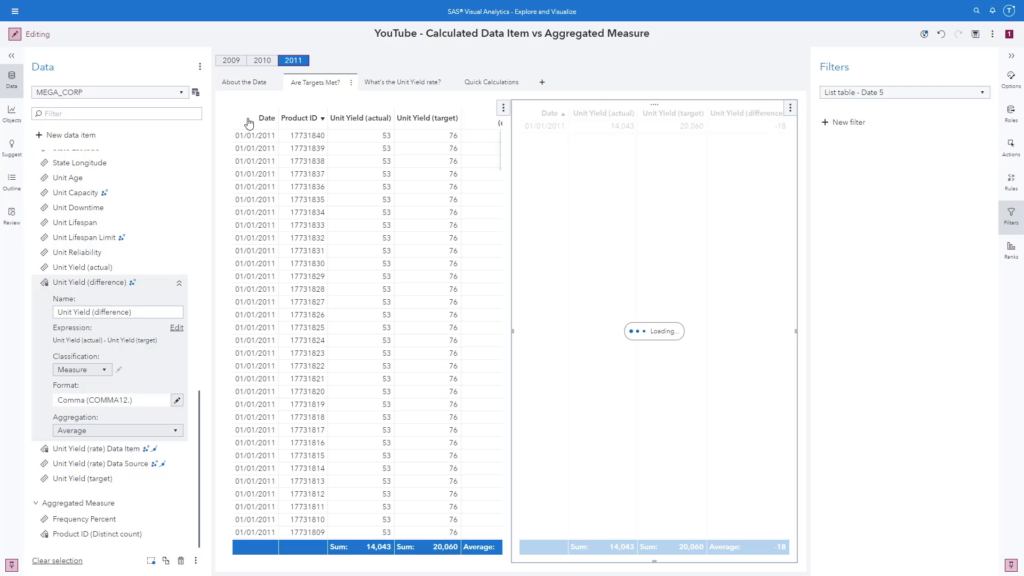
click(12, 57)
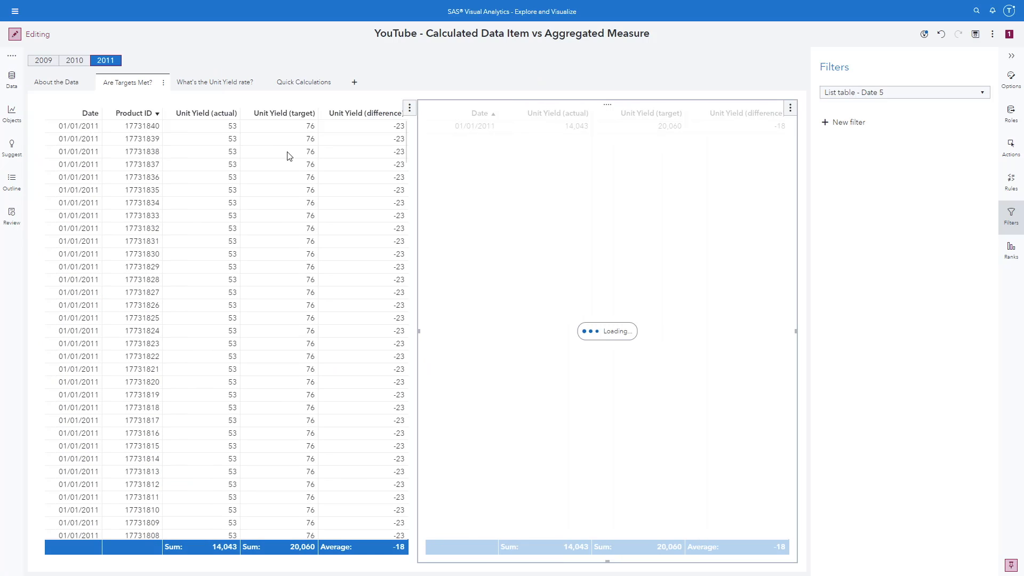
click(288, 156)
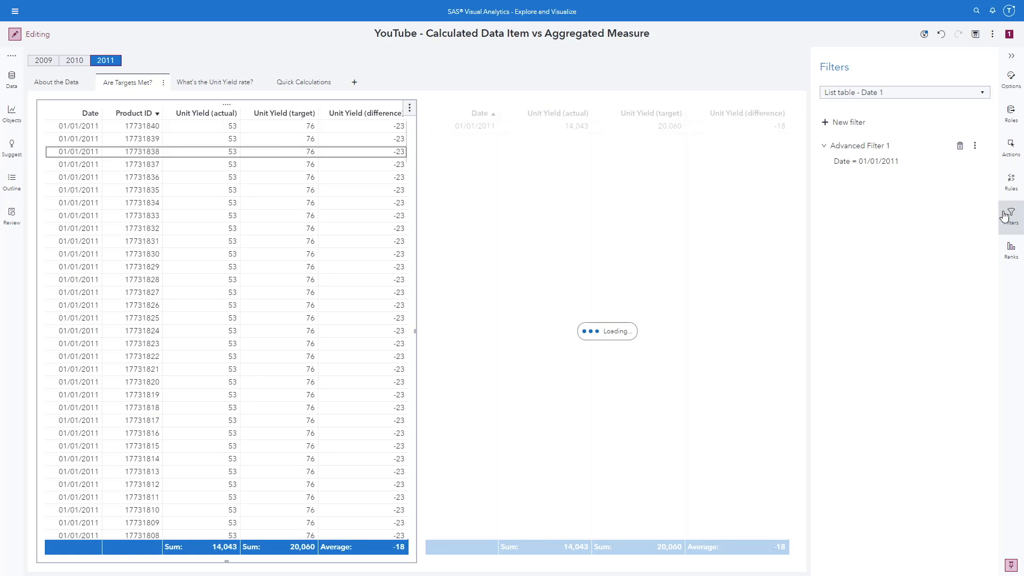
click(960, 148)
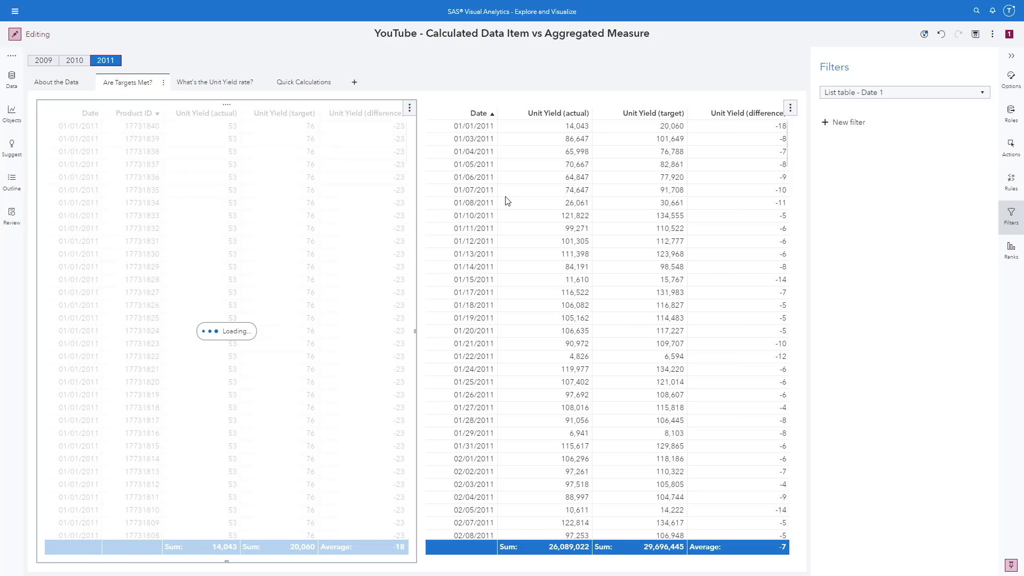
click(82, 114)
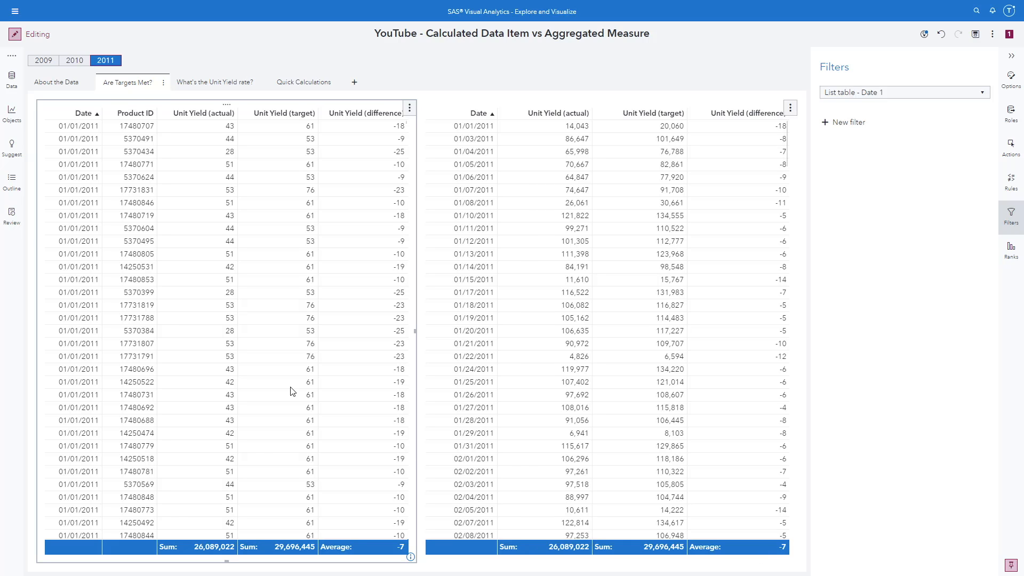
Set the aggregation of the Unit Yield (difference) data item back to Sum
click(6, 84)
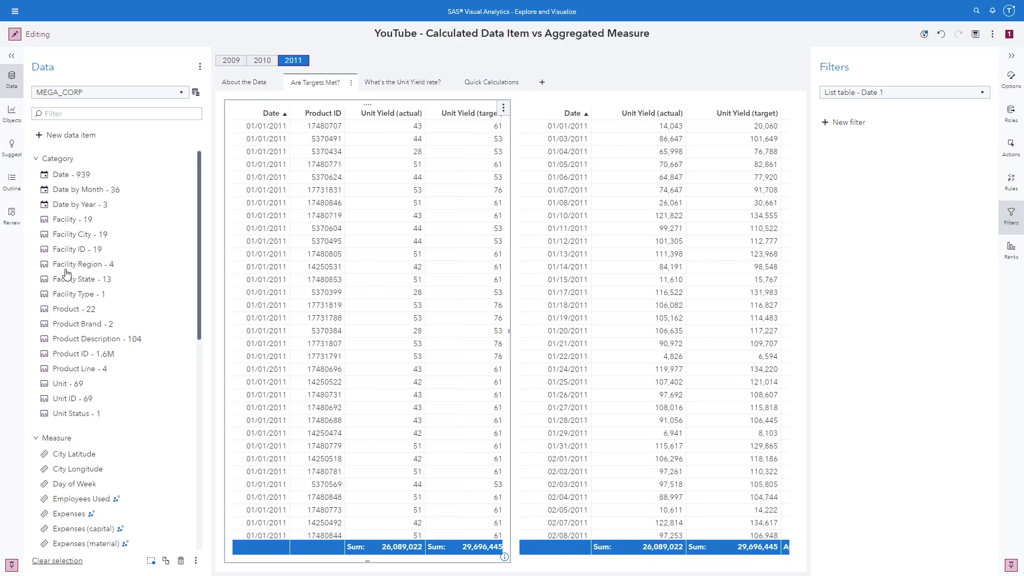
scroll(134, 435, down, 5)
scroll(134, 438, down, 3)
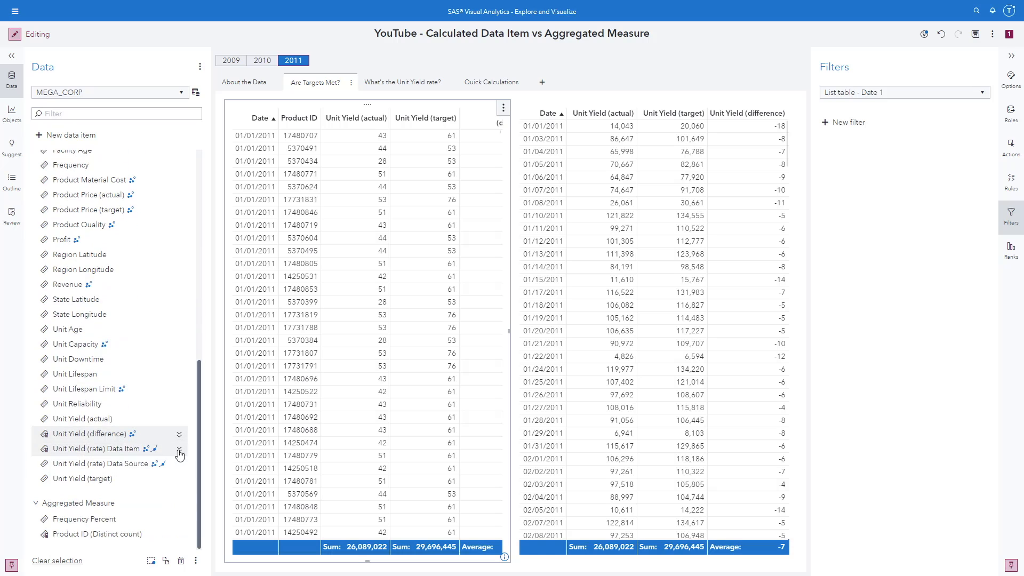
click(179, 446)
click(179, 431)
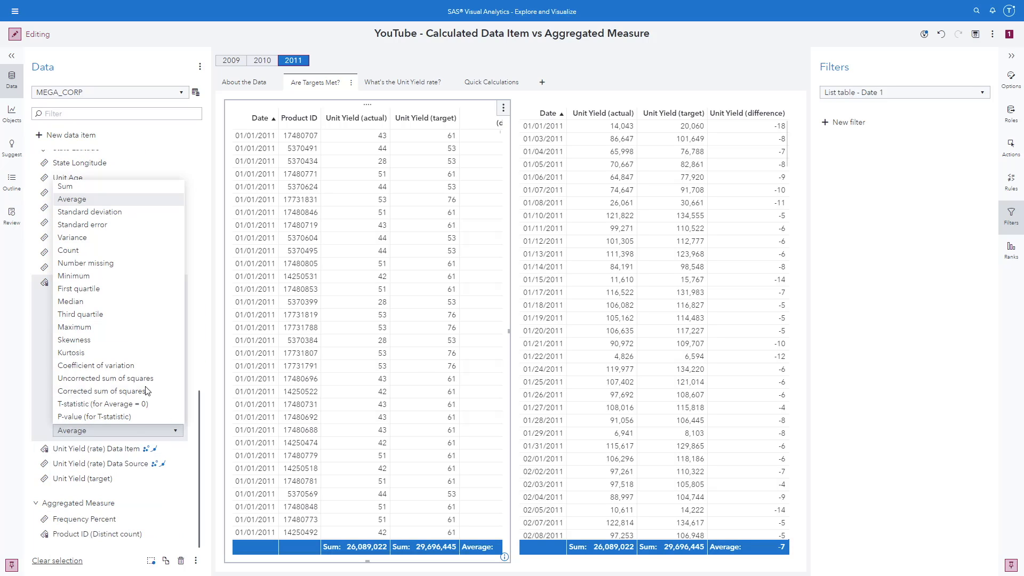
click(88, 187)
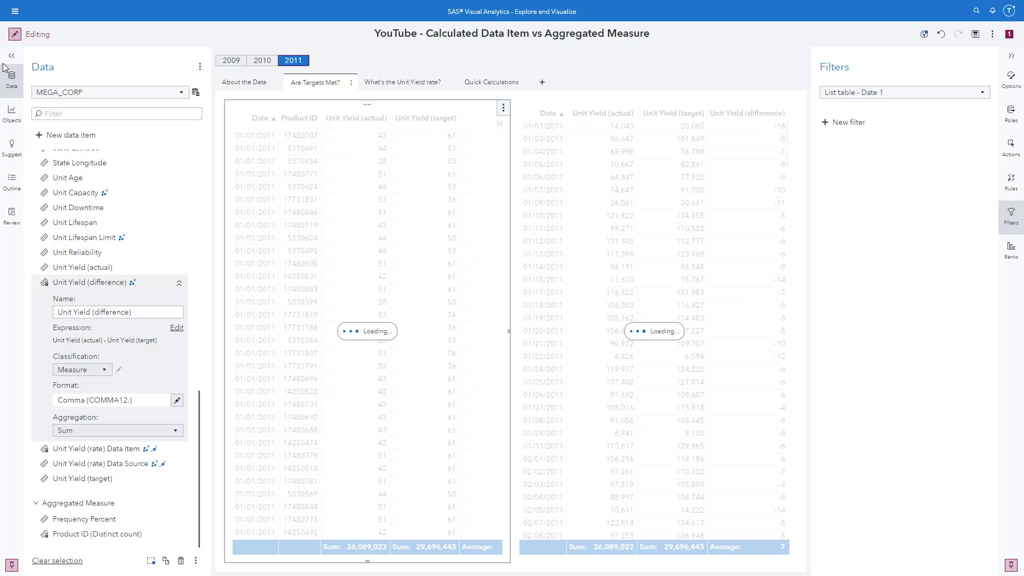
click(11, 77)
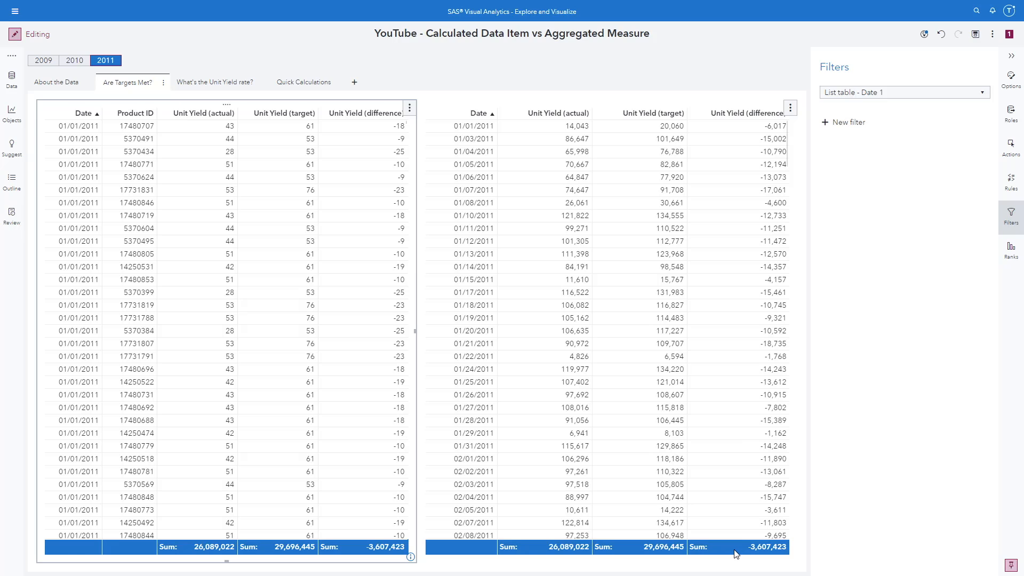
key(ctrl+z)
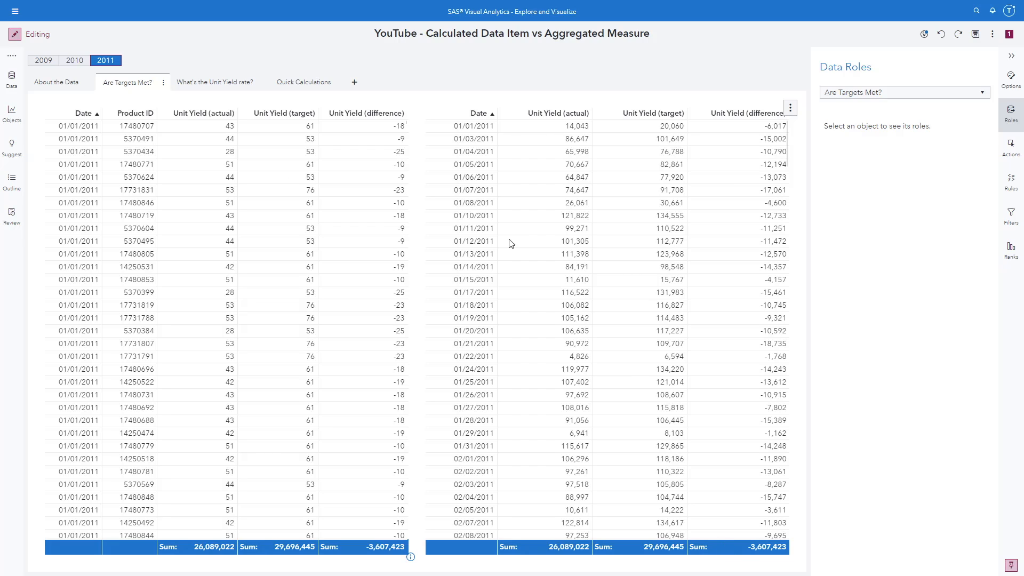
Replace Date with Facility in the aggregated list table and sort it by Unit Yield (difference) in descending order
click(439, 112)
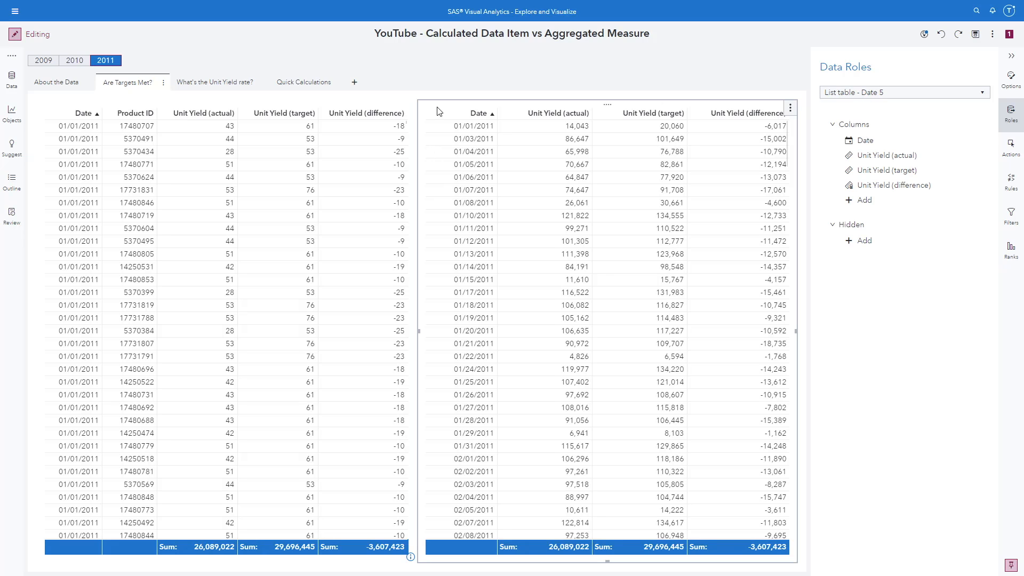
click(868, 141)
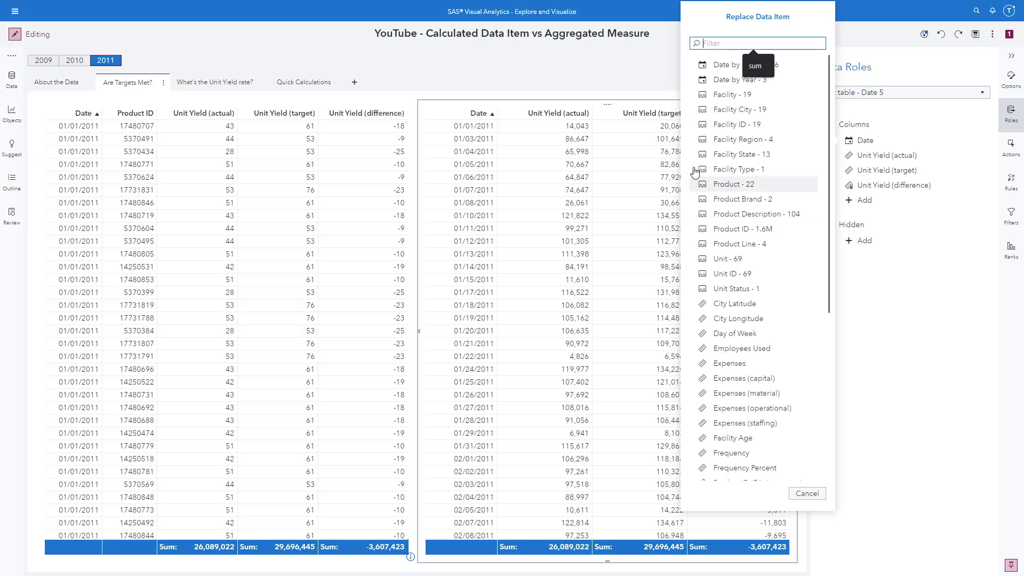
click(699, 96)
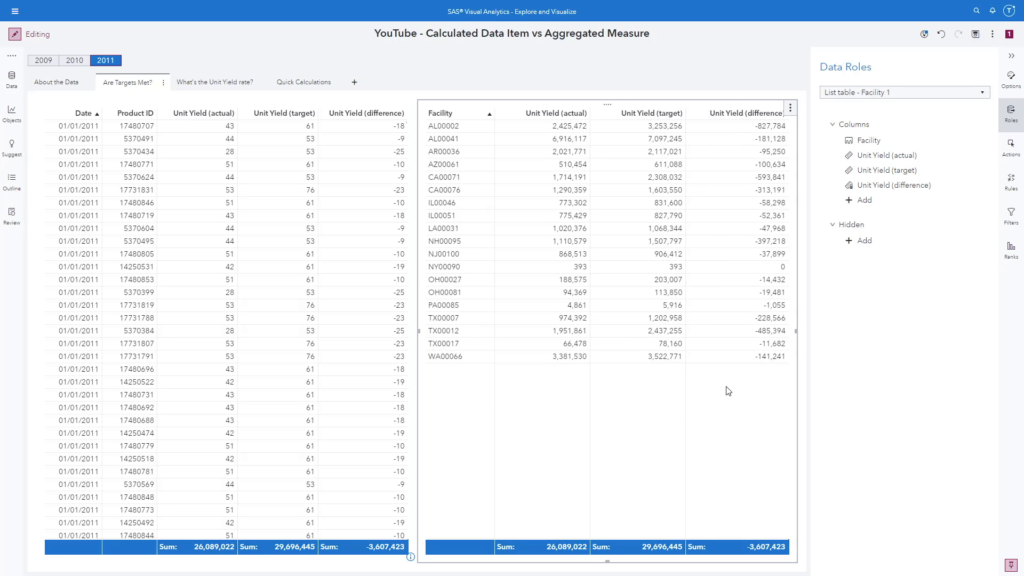
click(750, 114)
click(751, 115)
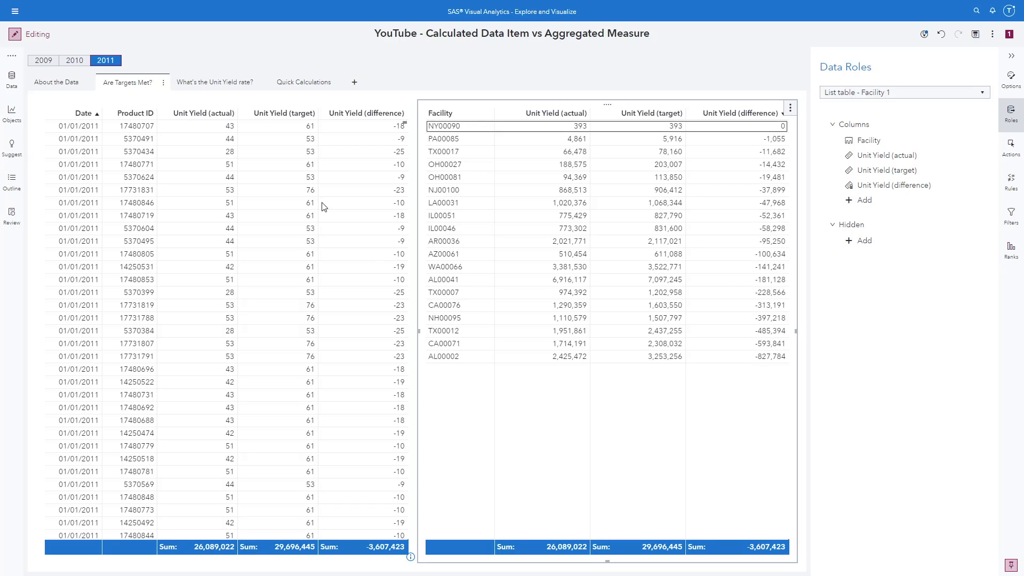
Delete the detail list table that contains Product ID
click(283, 150)
click(409, 109)
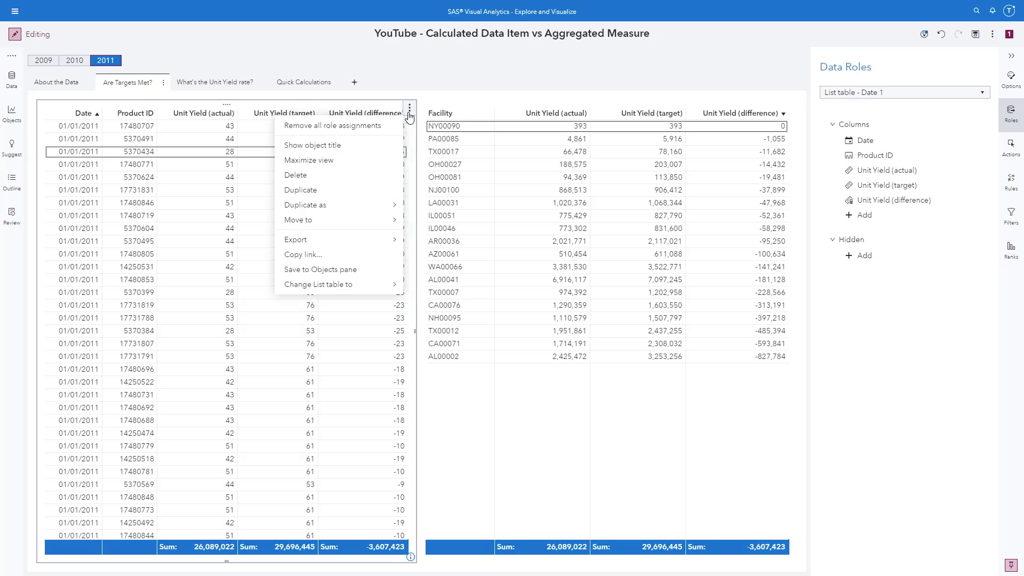
click(320, 175)
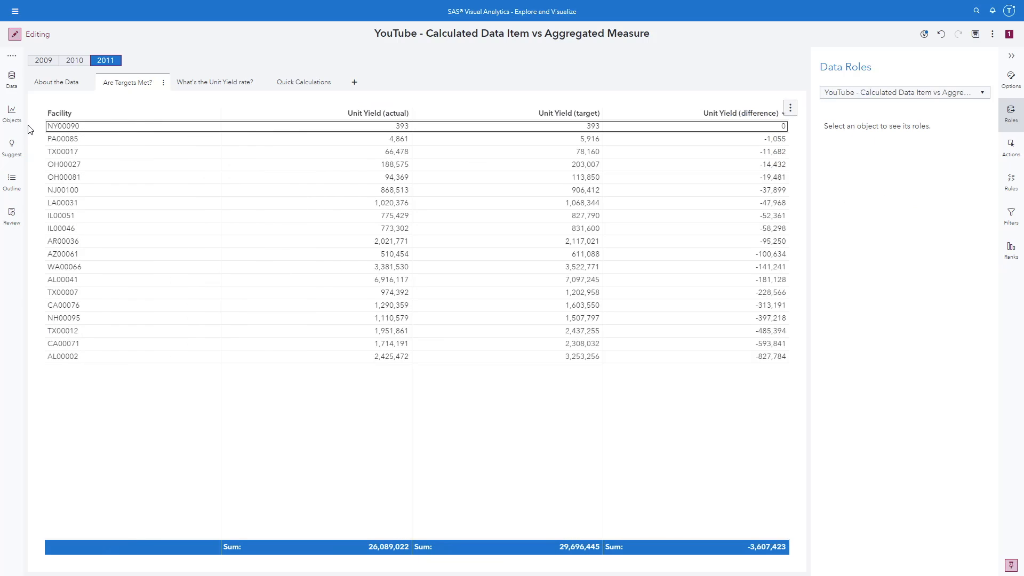
Add a crosstab to the left of the Facility list table and assign Facility and Product Line as its rows
click(12, 114)
drag(57, 132, 249, 241)
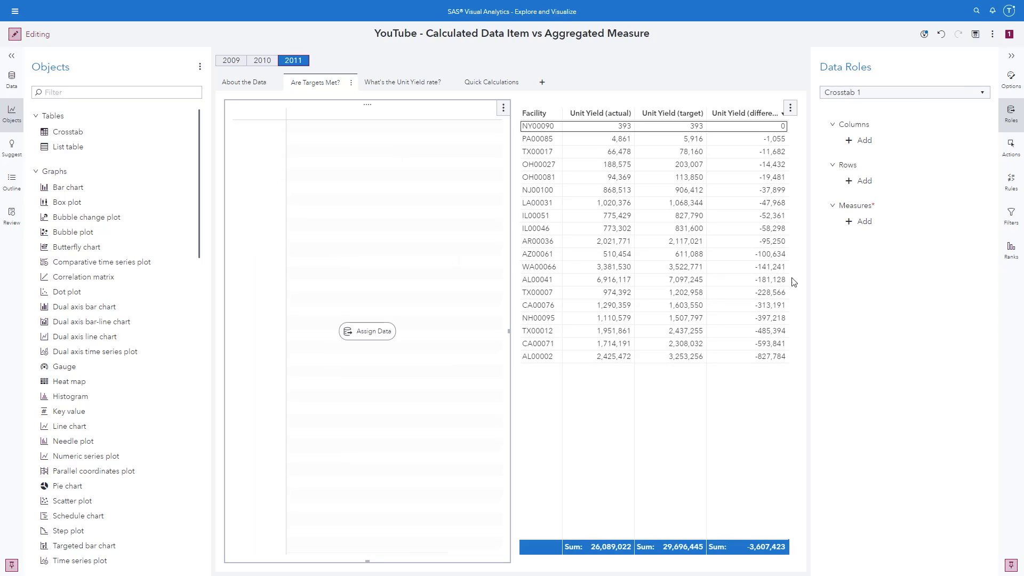
click(849, 182)
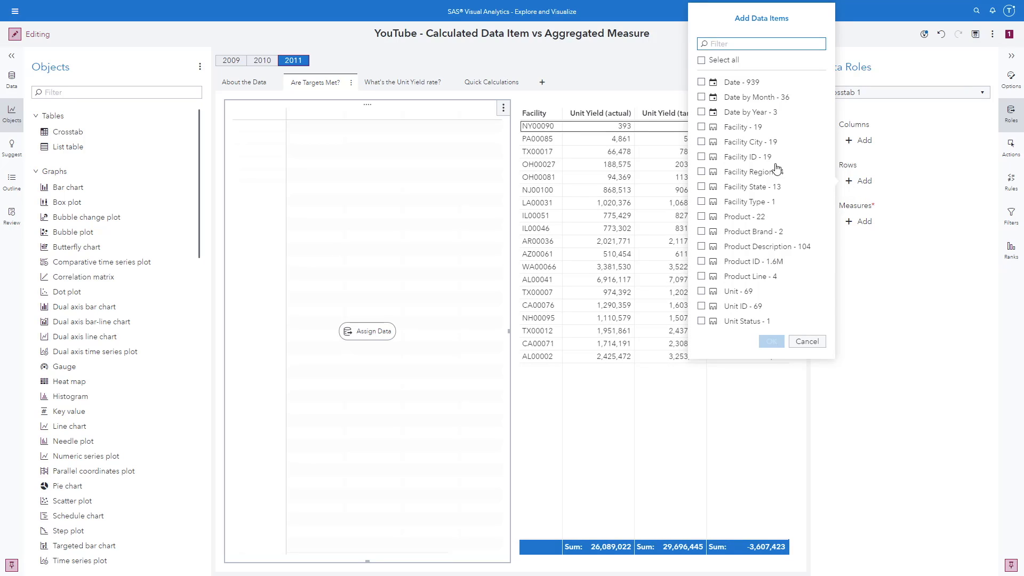
click(701, 127)
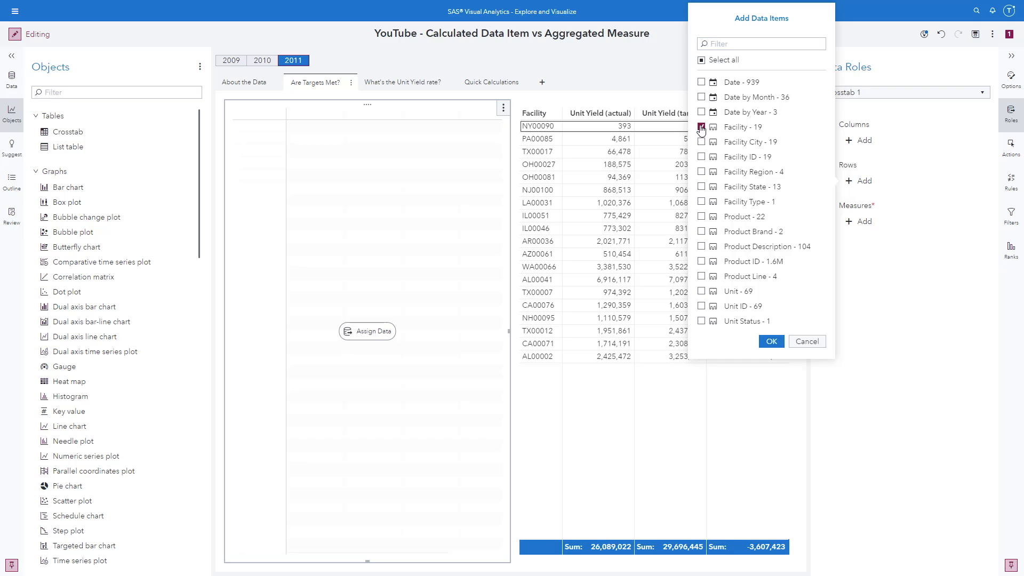
click(702, 276)
click(771, 342)
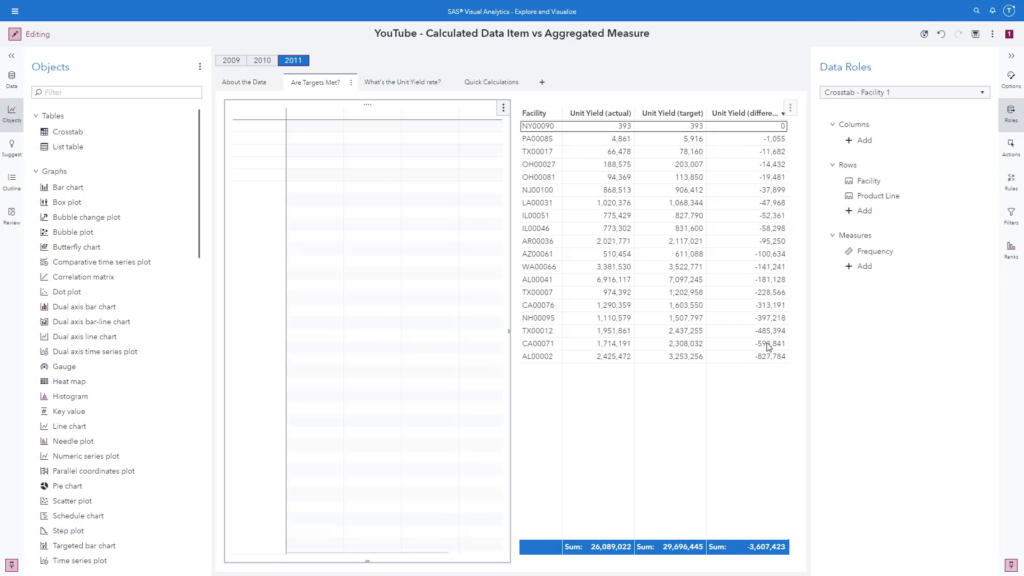
Replace the crosstab's Frequency measure with Unit Yield (difference)
click(877, 257)
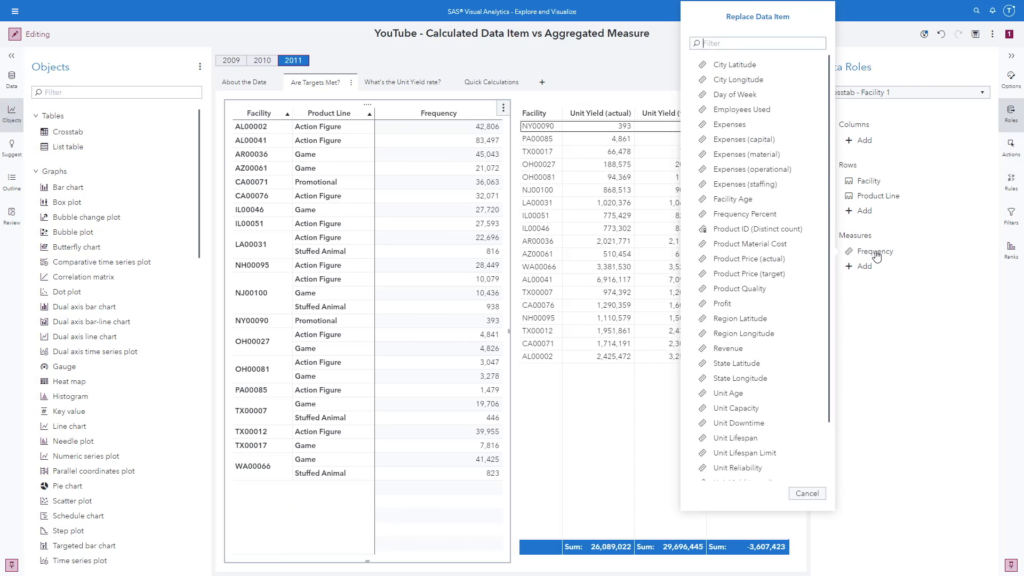
scroll(833, 329, down, 3)
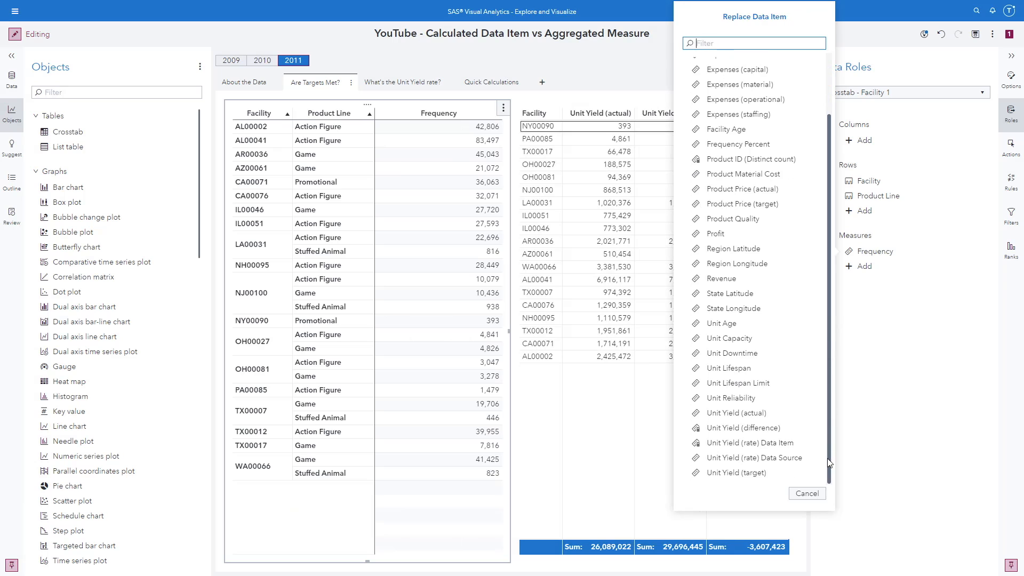
click(740, 426)
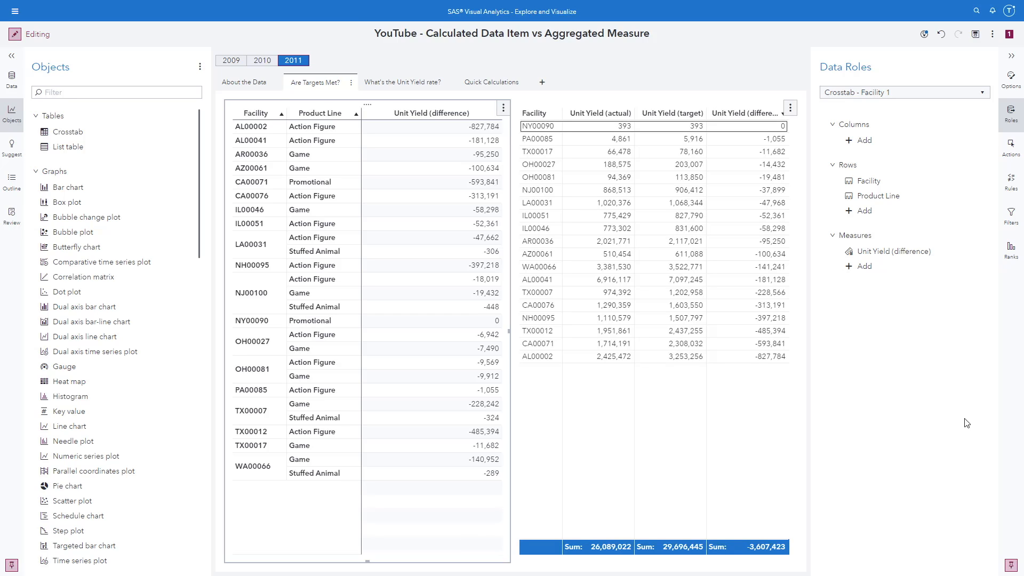
Turn on totals for Unit Yield (difference) in the crosstab
click(1011, 79)
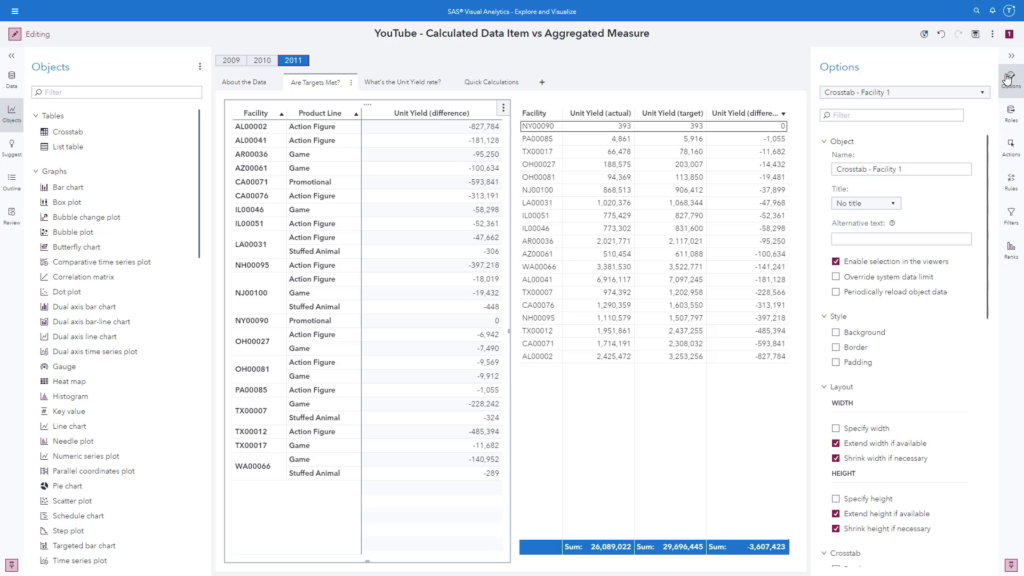
scroll(939, 299, down, 10)
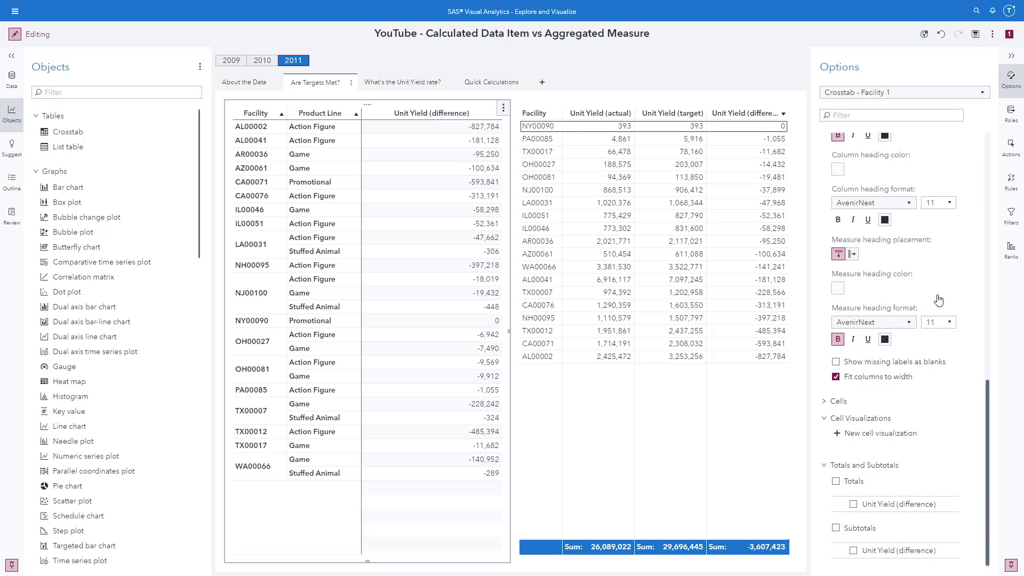
click(836, 481)
scroll(889, 478, down, 3)
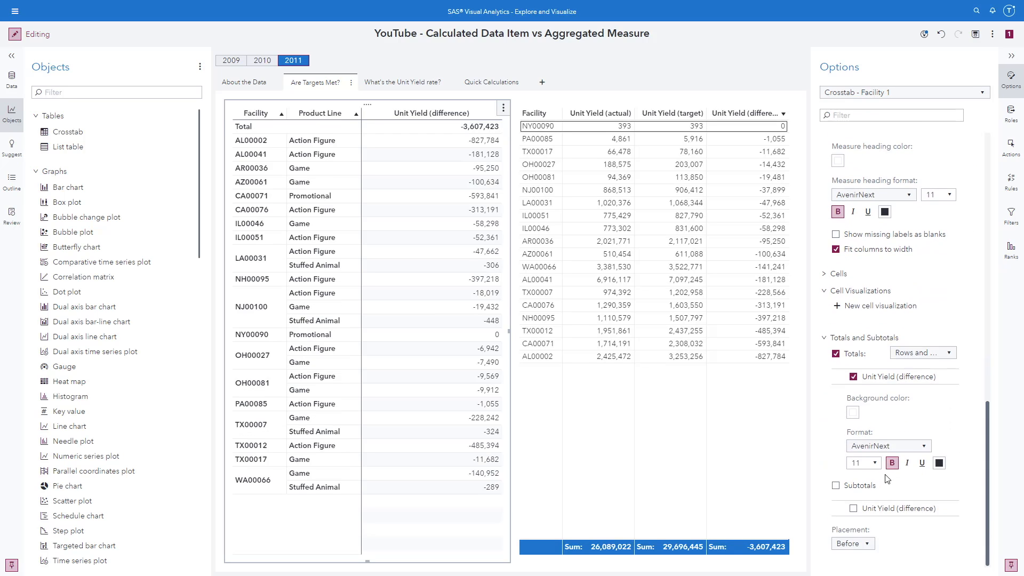
Format the crosstab's Unit Yield (difference) totals with a blue background and white text, and set their placement to After
click(853, 413)
click(744, 344)
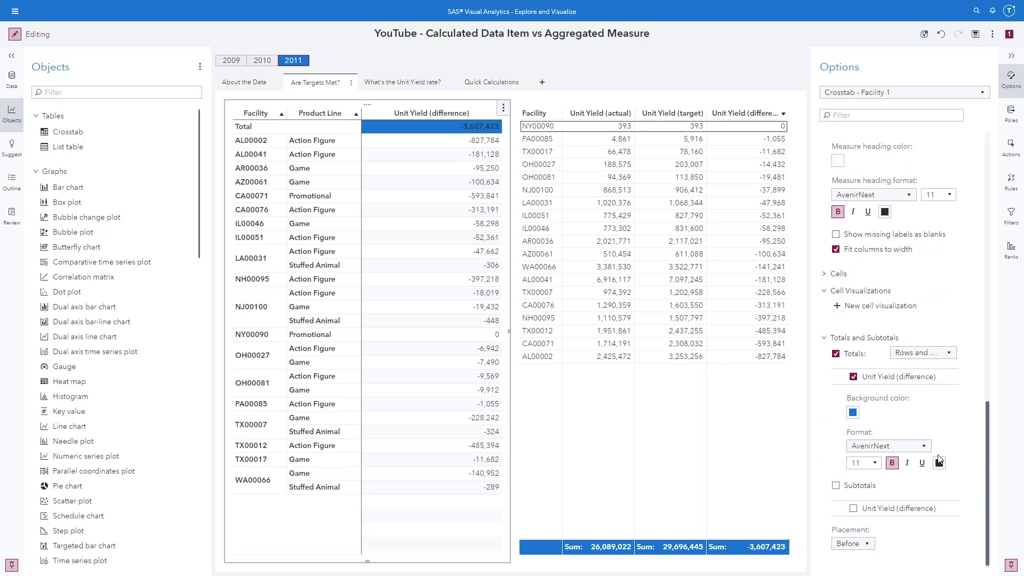
click(938, 464)
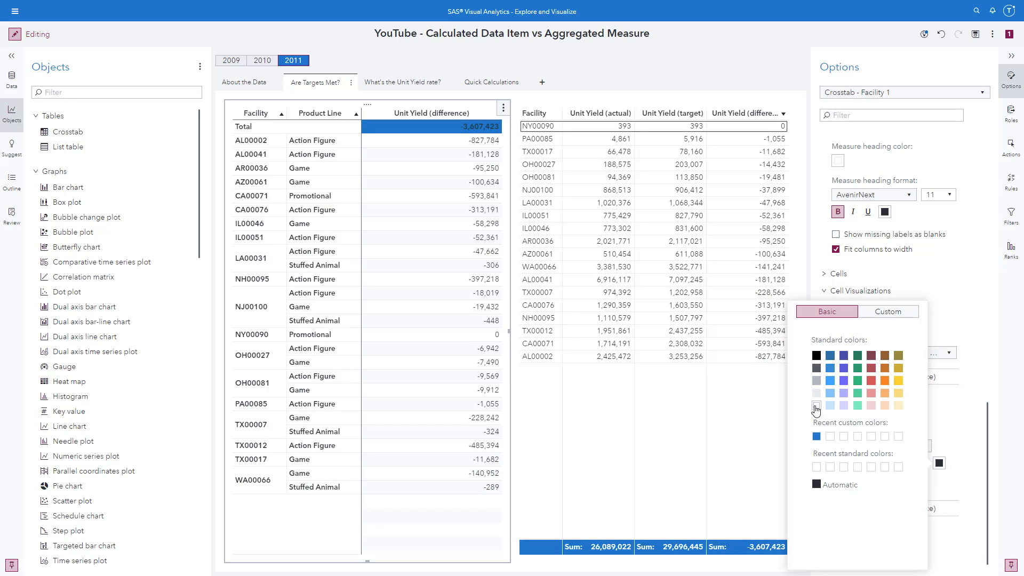
click(818, 415)
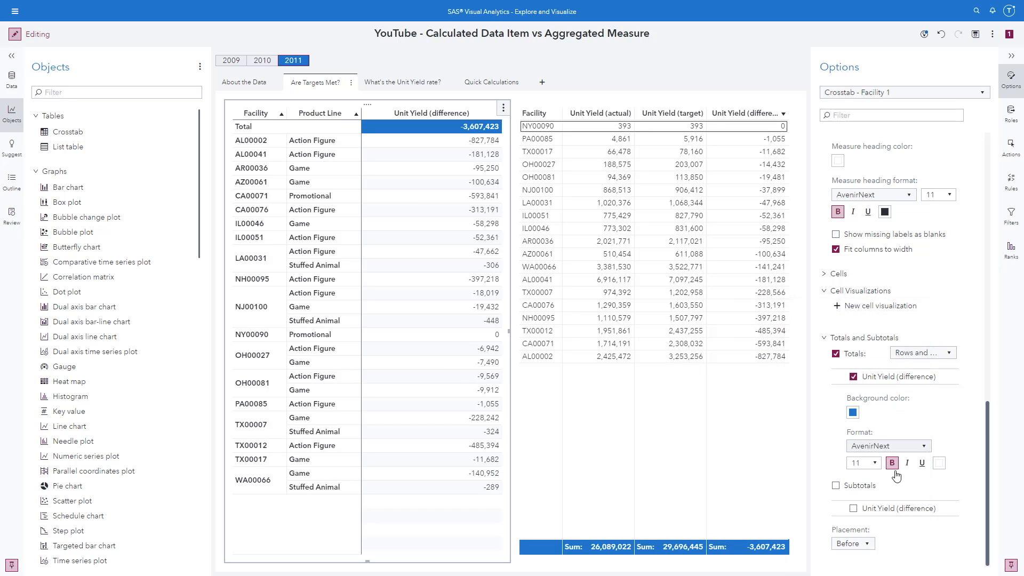
click(853, 543)
click(858, 529)
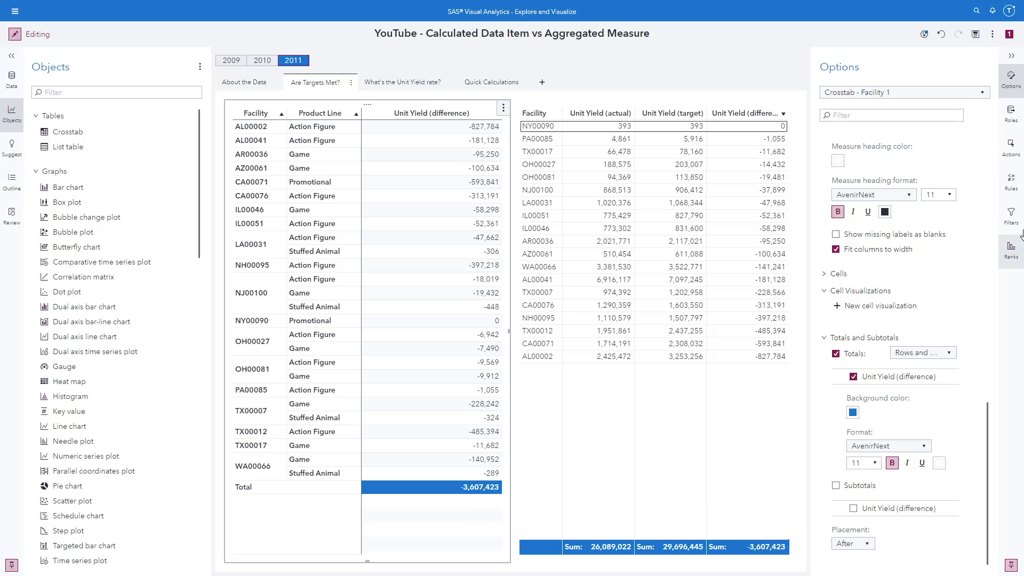
Create a crosstab display rule on Unit Yield (difference) labelled "Actual within 500 of Target" with the inclusive between operator (≤x≤)
click(1014, 184)
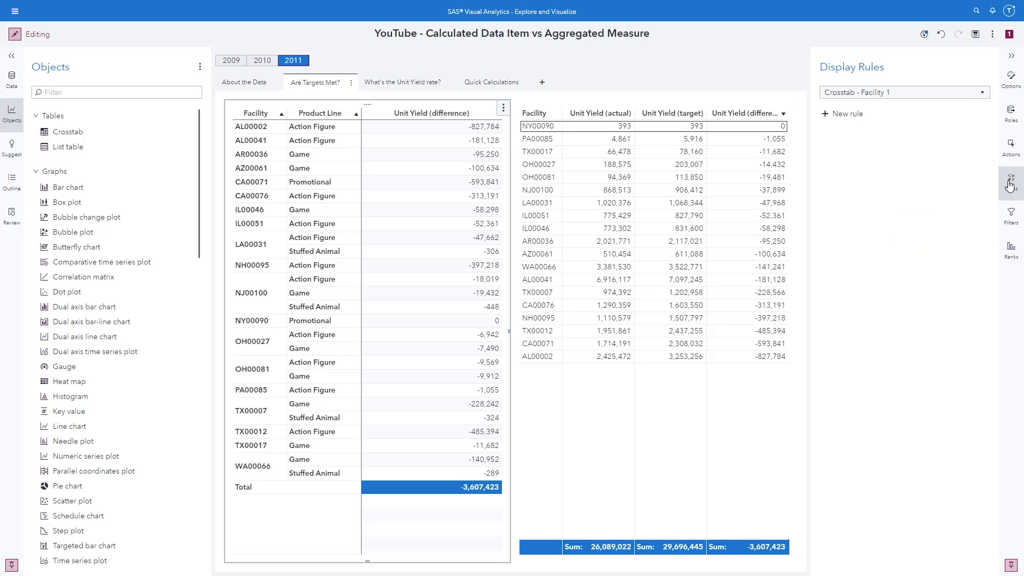
click(826, 115)
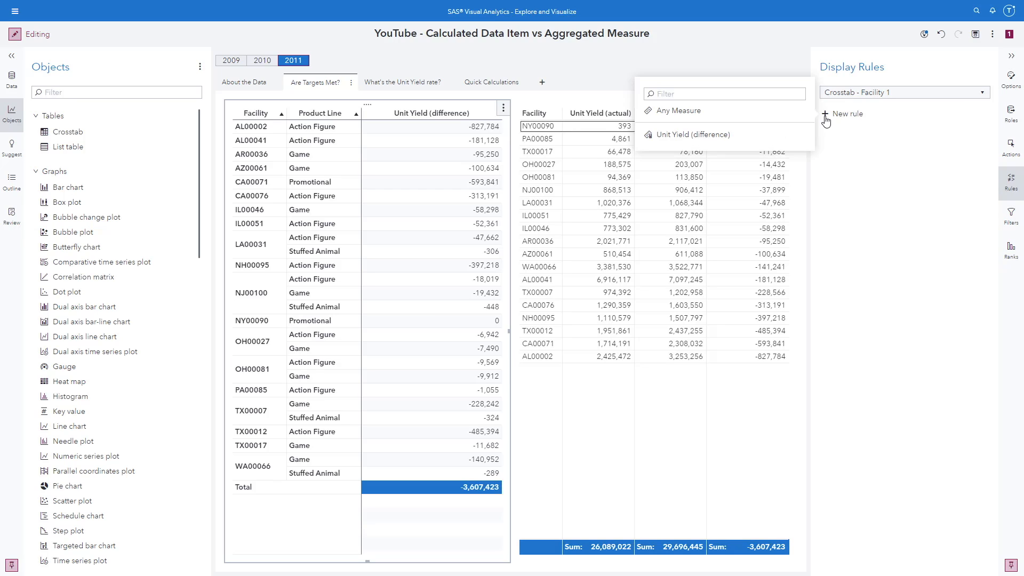
click(682, 134)
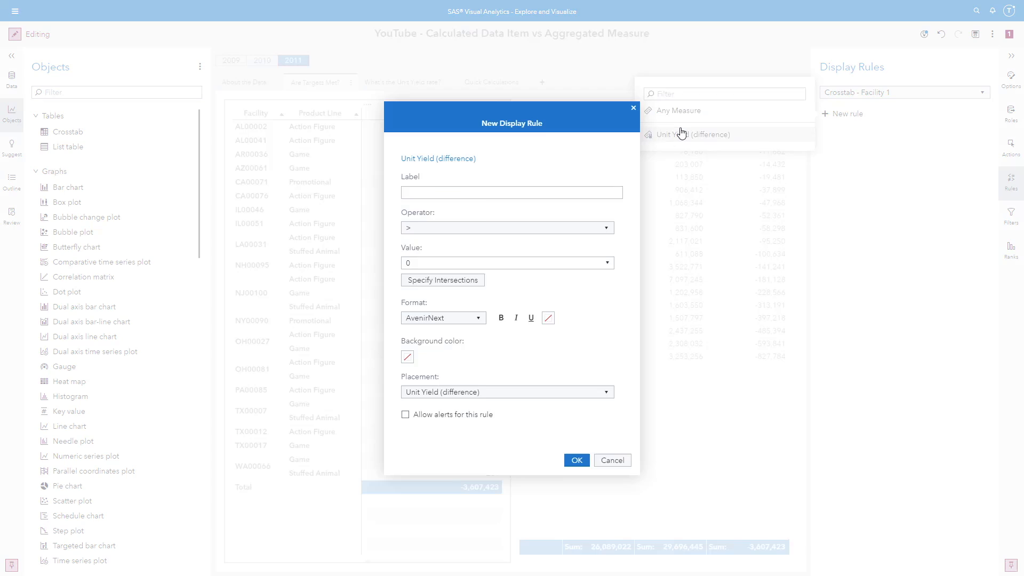
click(515, 193)
text(Actual within 500 of Target)
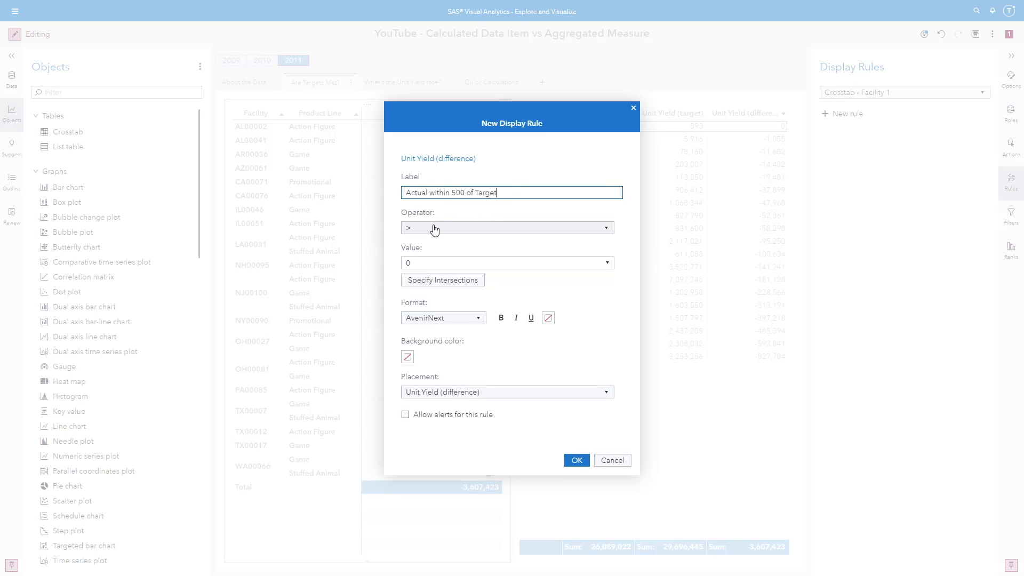
click(434, 229)
click(418, 266)
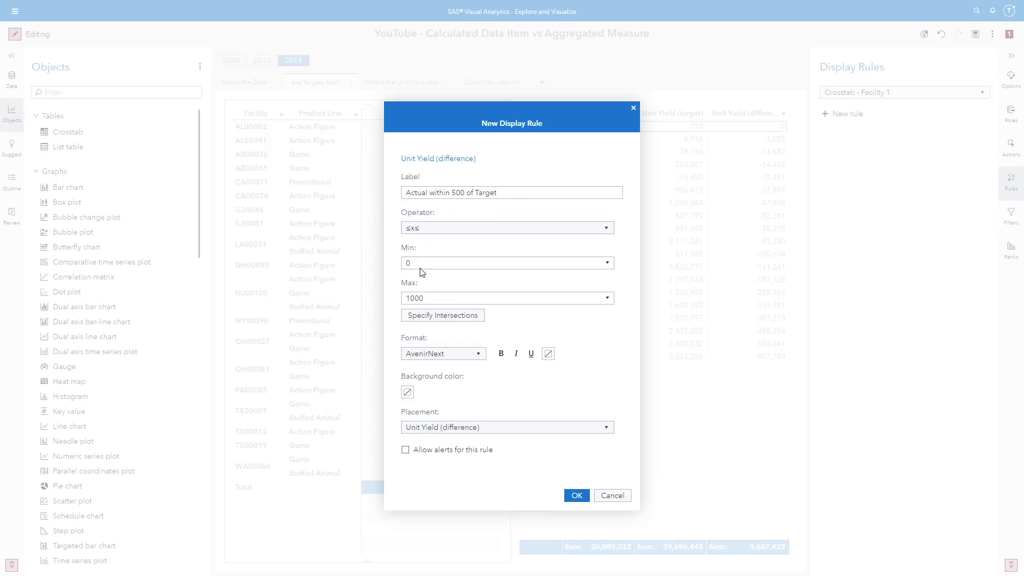
Set the display rule's range to a minimum of -500 and a maximum of 500
click(423, 264)
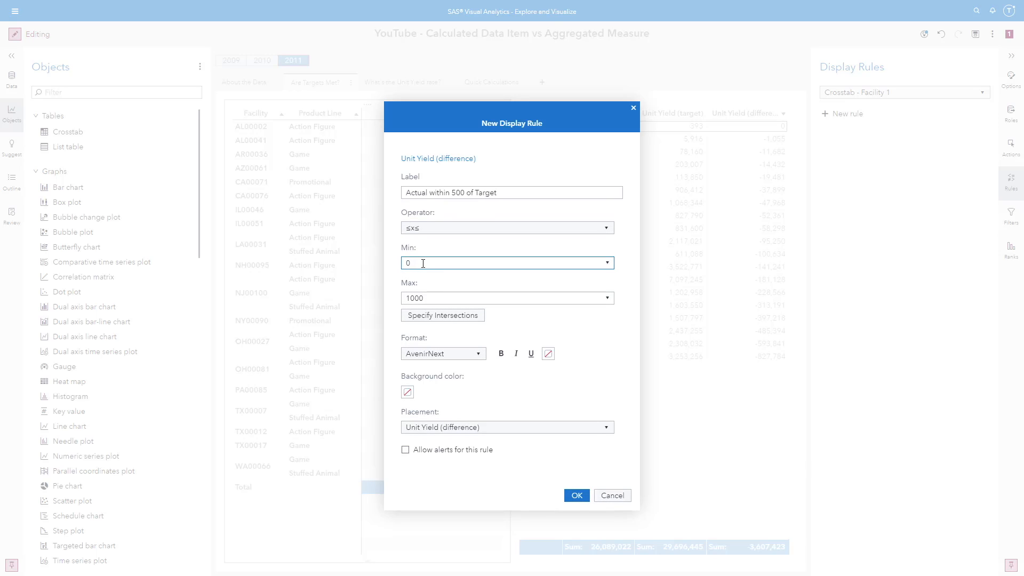
key(BackSpace)
text(-500)
drag(432, 299, 389, 299)
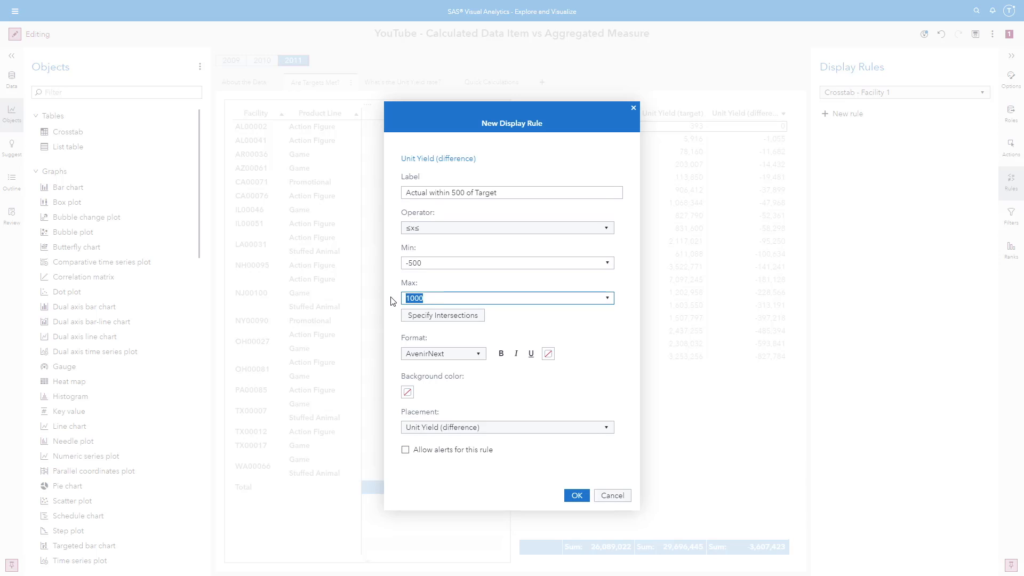
text(500)
Give the display rule a light green background, apply it, and collapse the Objects pane
click(409, 393)
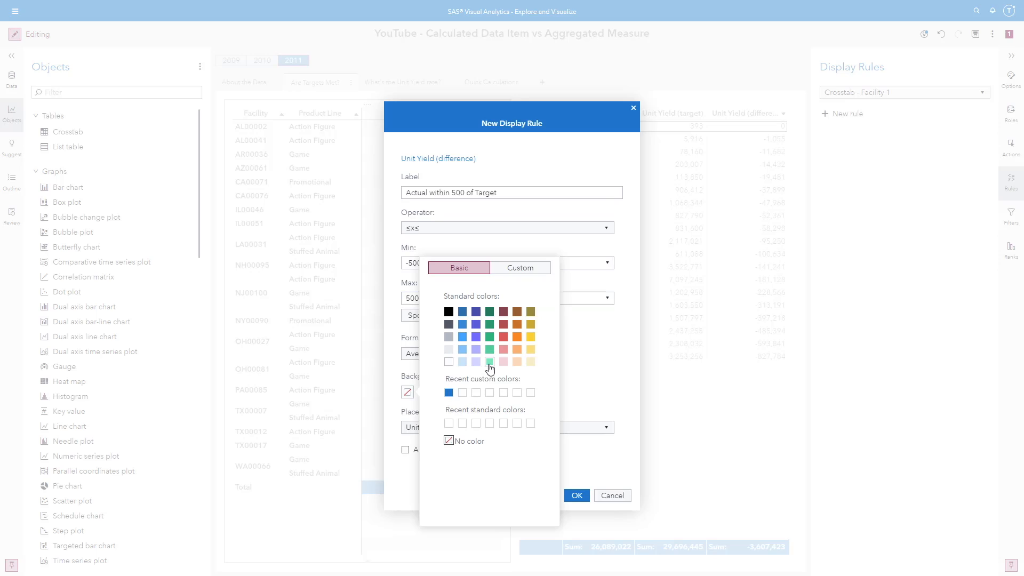
click(489, 362)
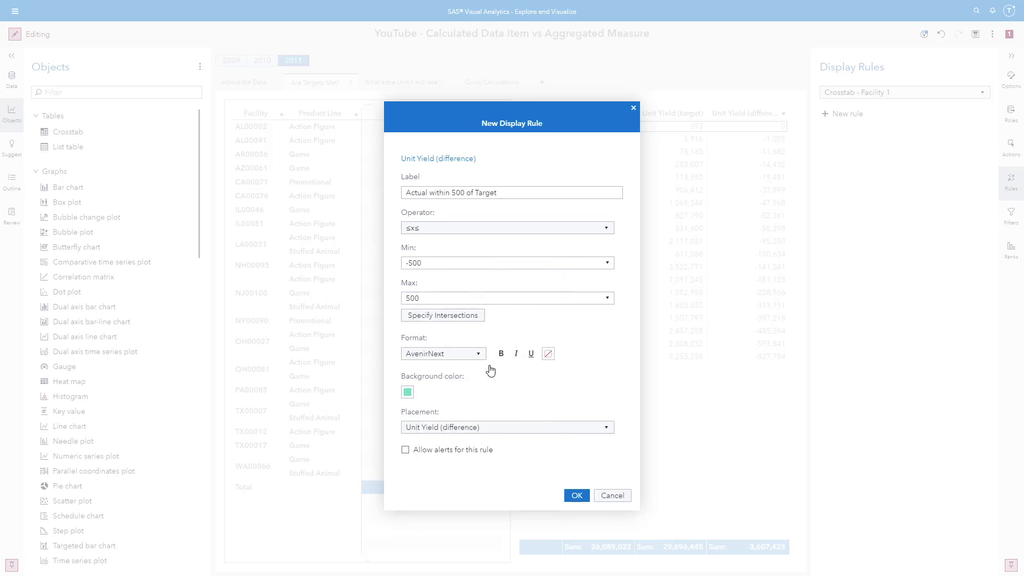
click(576, 495)
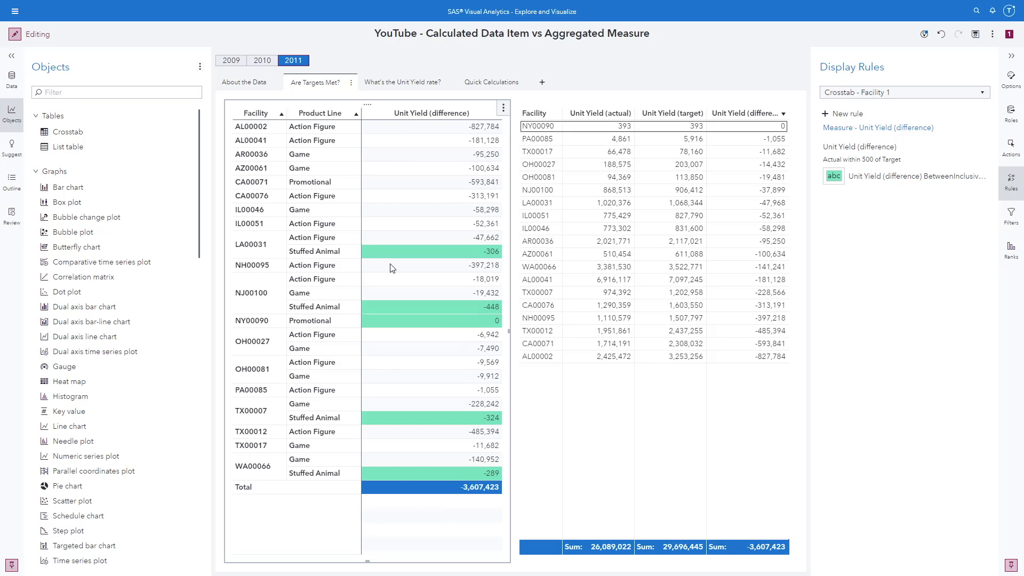
mouse_move(471, 247)
click(12, 59)
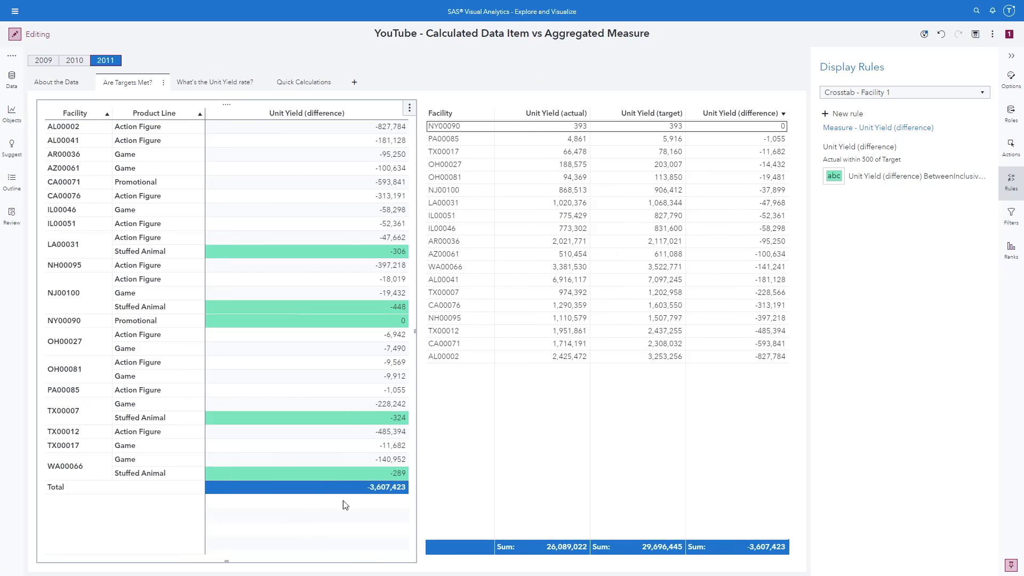
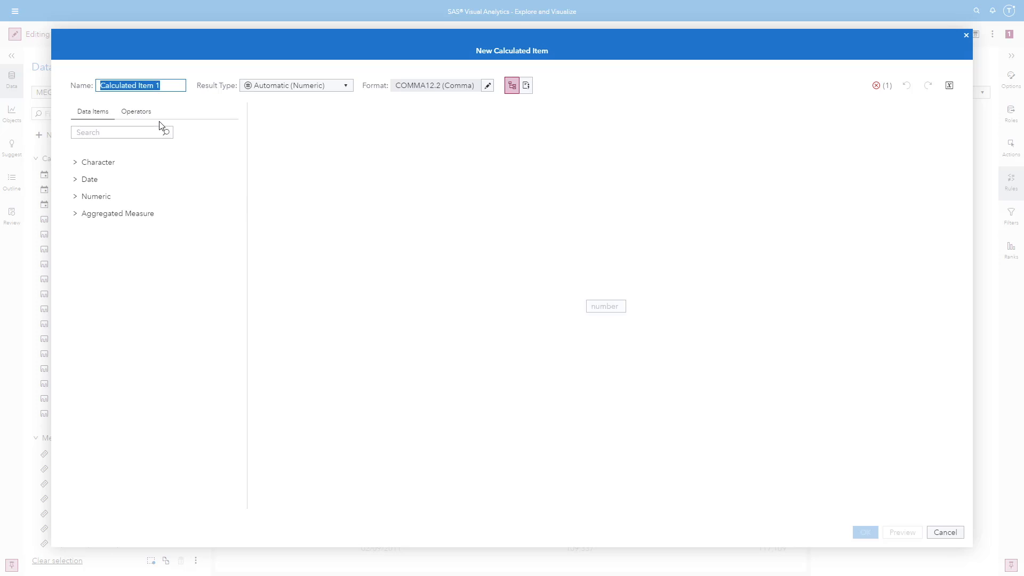
Add the division operator x / y to the new calculated item's expression
click(136, 113)
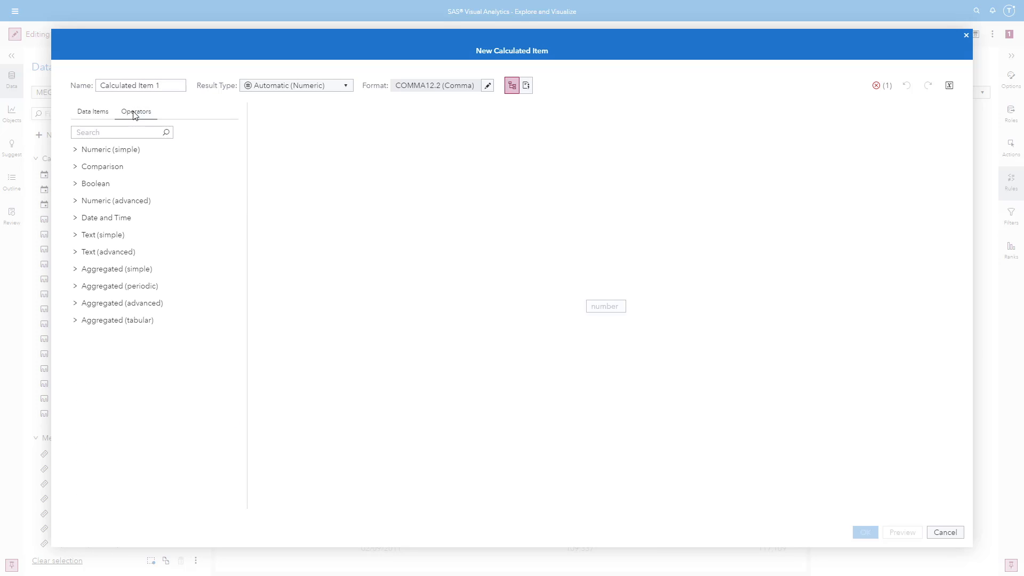
click(75, 151)
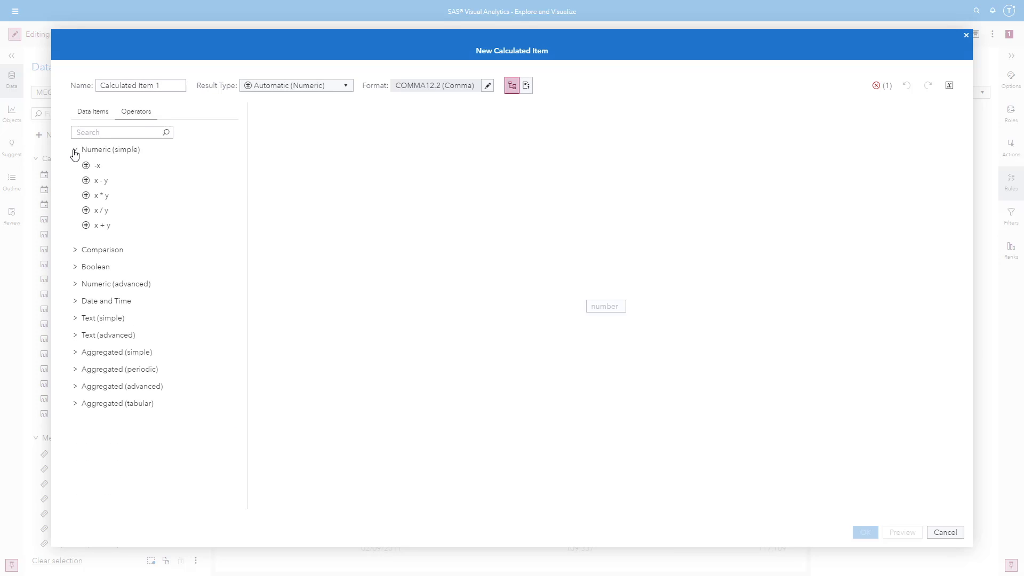
double_click(108, 211)
drag(392, 235, 421, 238)
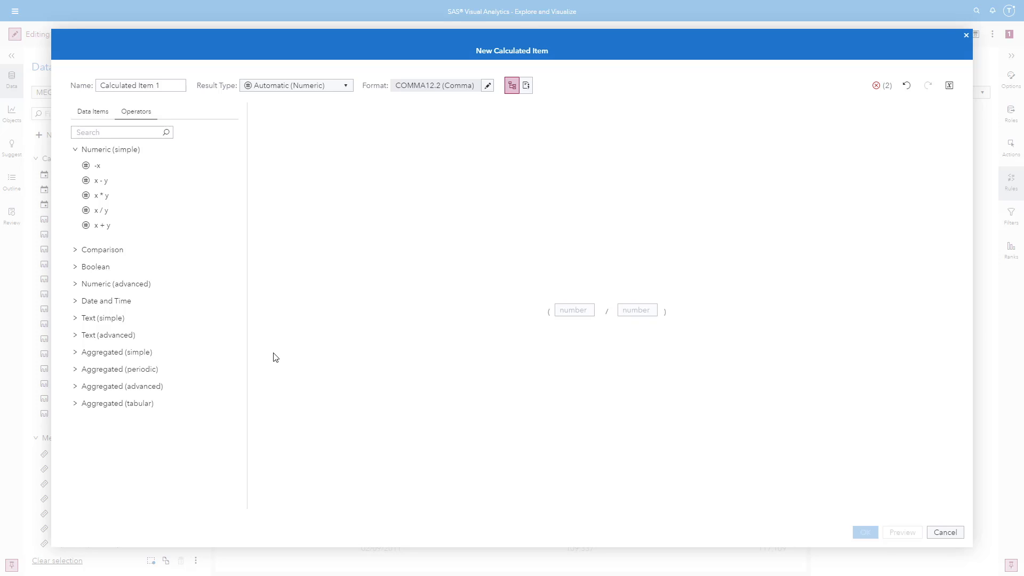
Place the Sum aggregation in both the numerator and the denominator, keeping the _ByGroup_ context for each
click(75, 354)
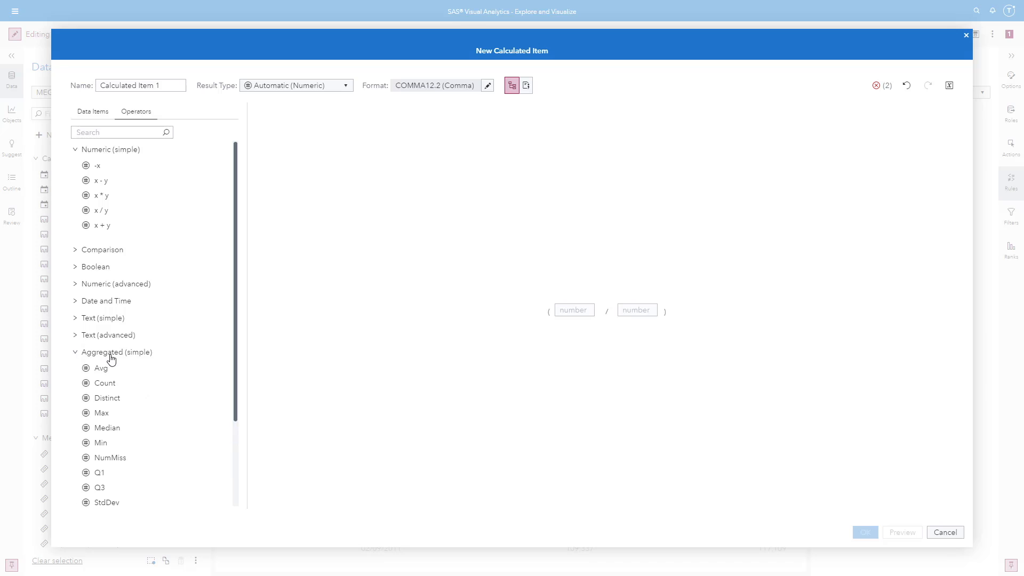
drag(236, 344, 229, 436)
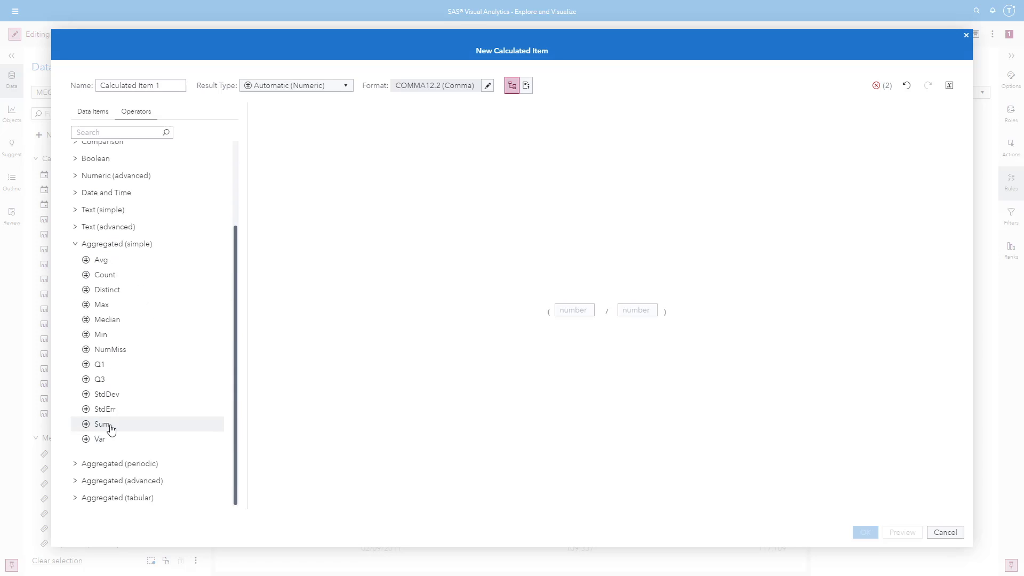
drag(106, 428, 575, 310)
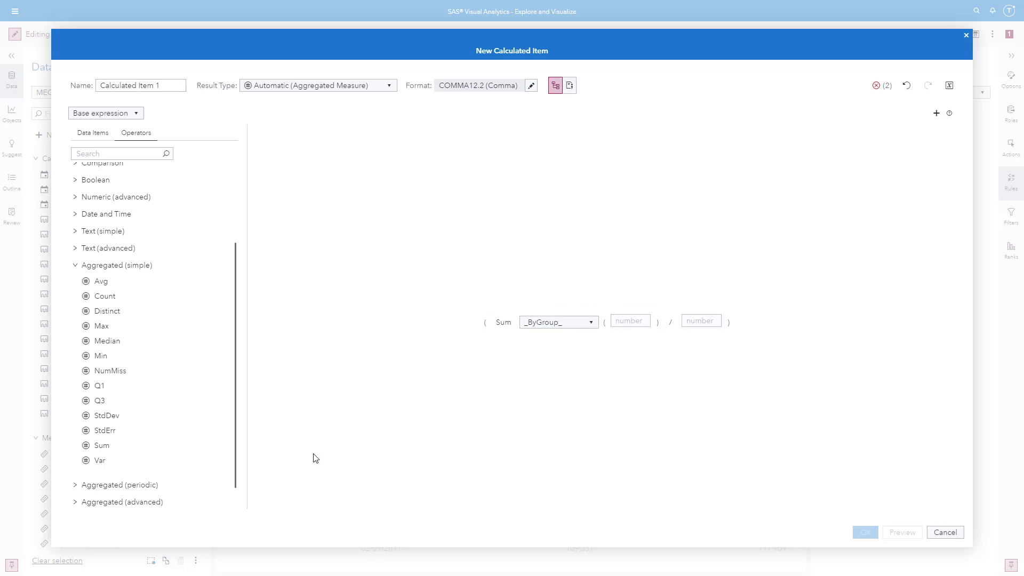
drag(153, 444, 713, 321)
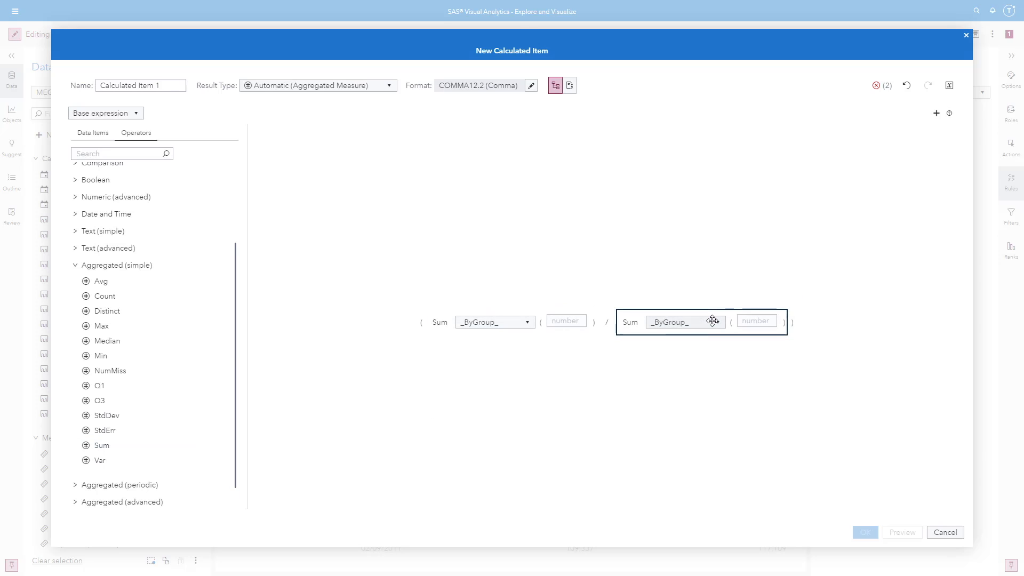
click(525, 323)
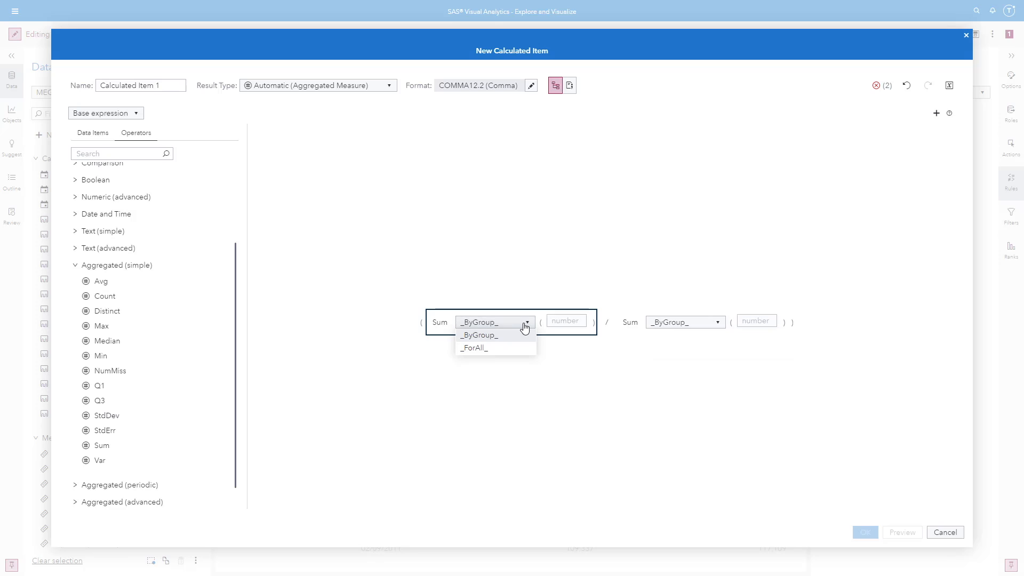
click(525, 324)
click(697, 326)
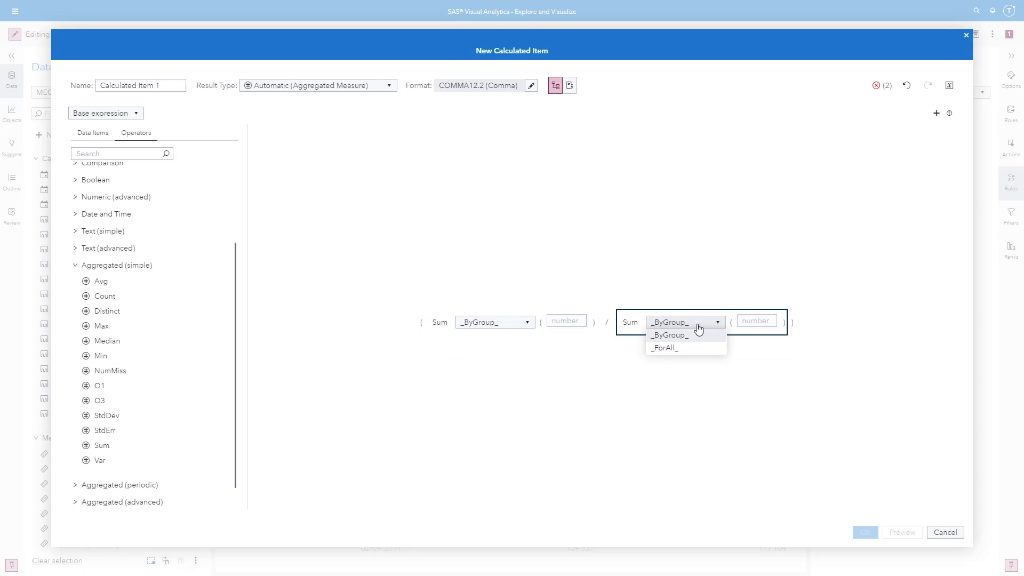
click(694, 334)
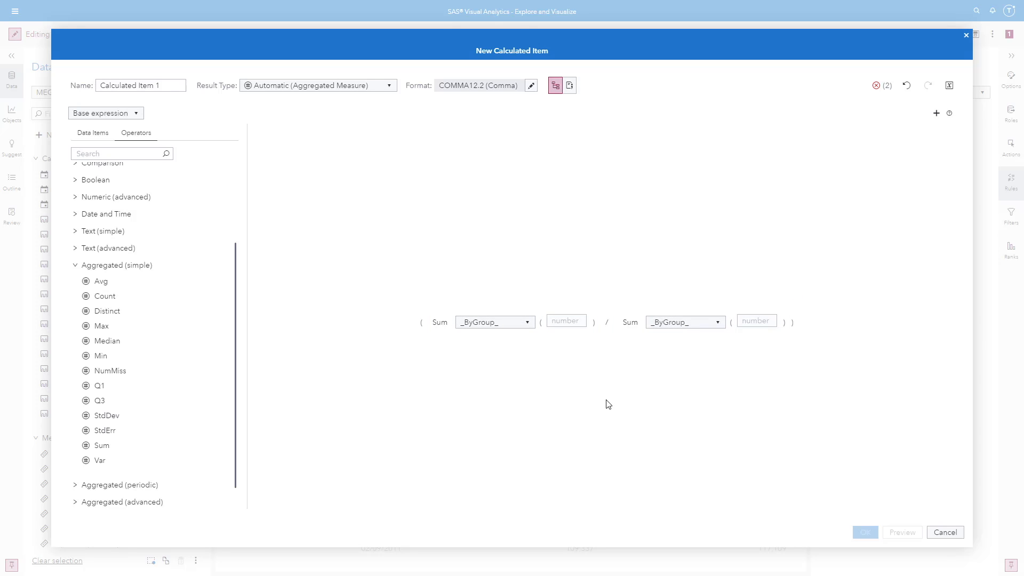
Search the data items for Yield and put Unit Yield (actual) in the numerator's Sum and Unit Yield (target) in the denominator's
click(93, 138)
click(101, 154)
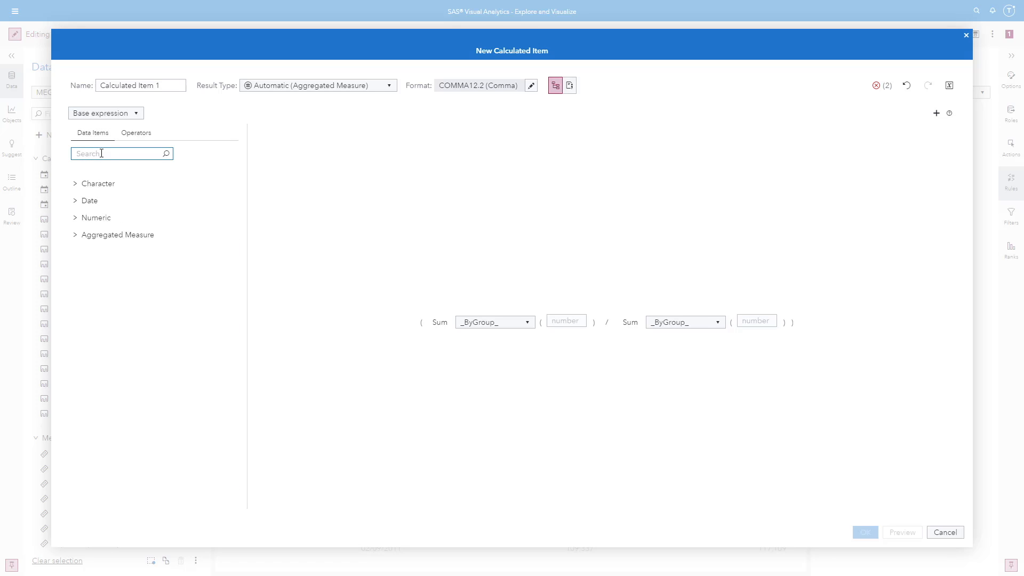
text(Yield)
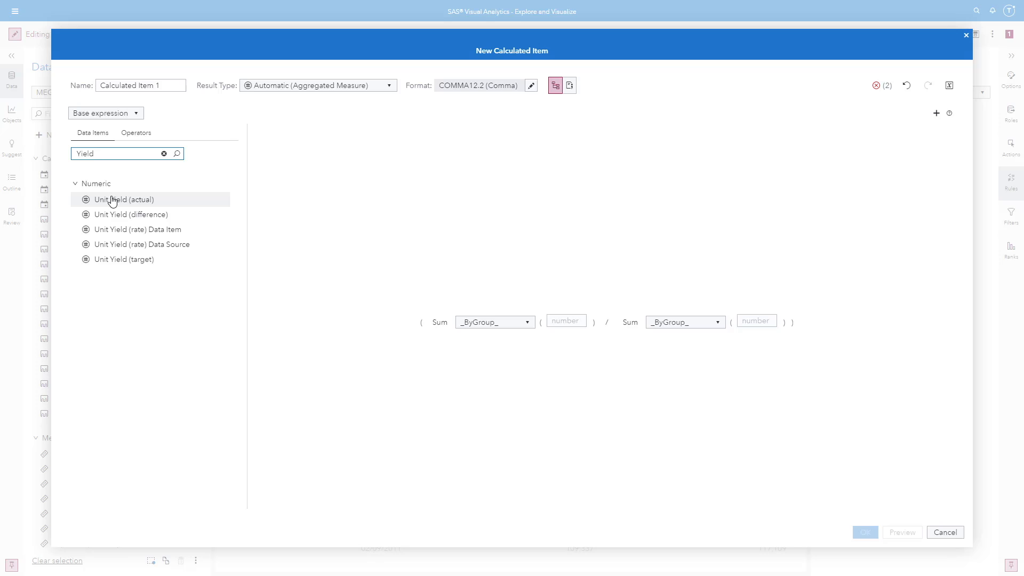
drag(113, 200, 563, 320)
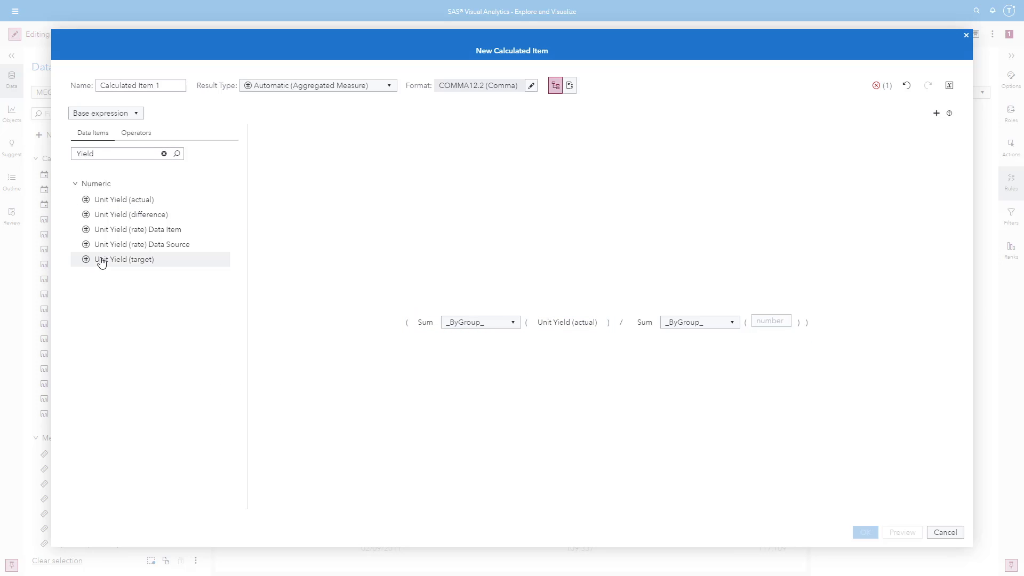
drag(101, 262, 774, 324)
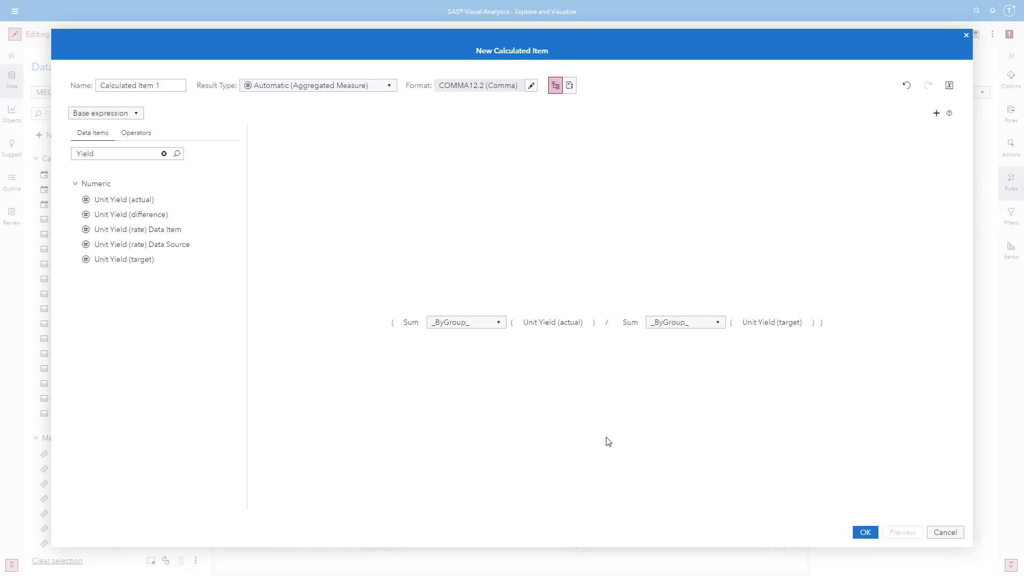
Name the calculated item Unit Yield (rate), set its format to Percent, save it, and locate it among the aggregated measures
triple_click(172, 87)
text(Unit Yield (rate))
click(530, 89)
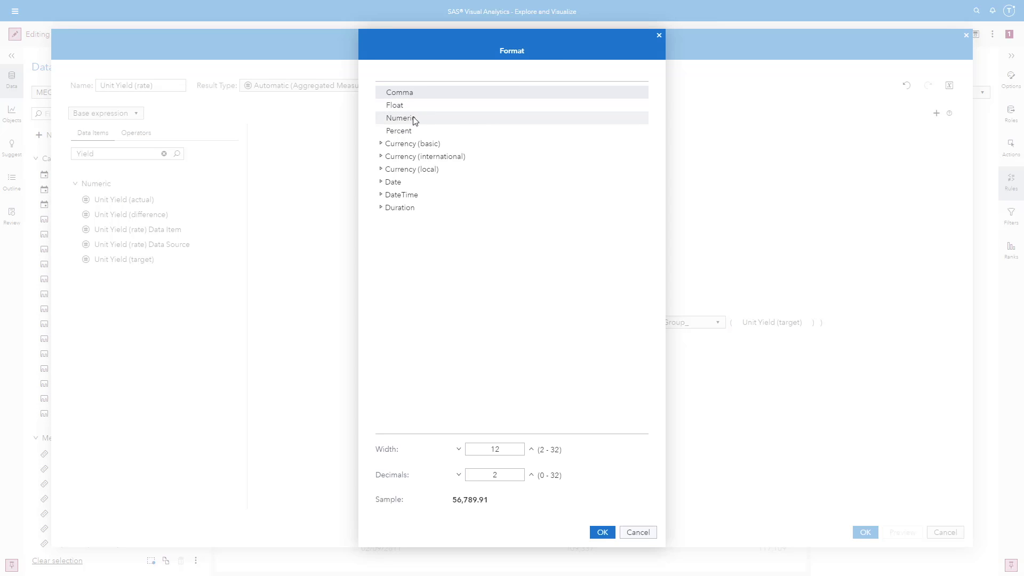
click(399, 130)
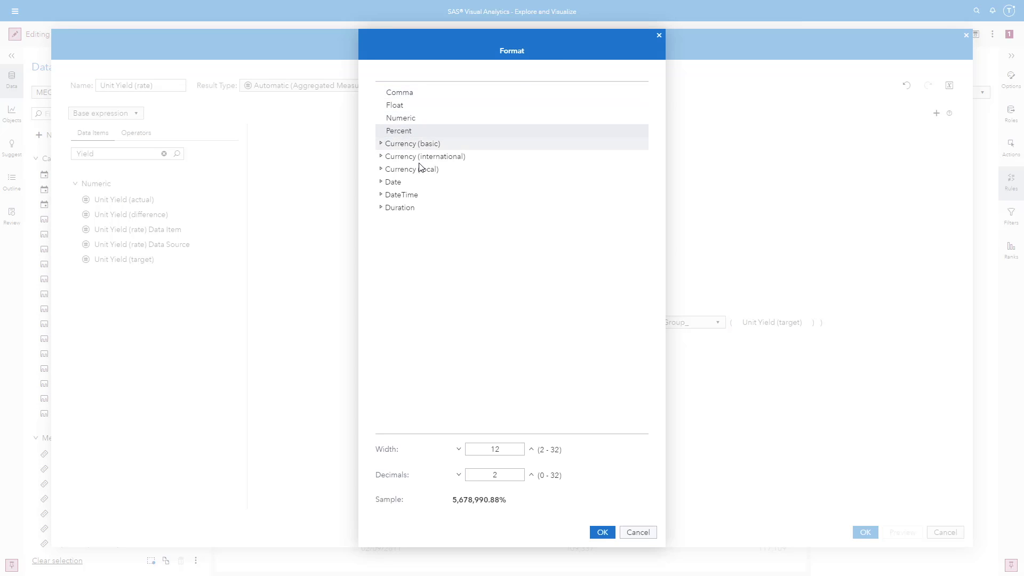
click(600, 535)
click(865, 533)
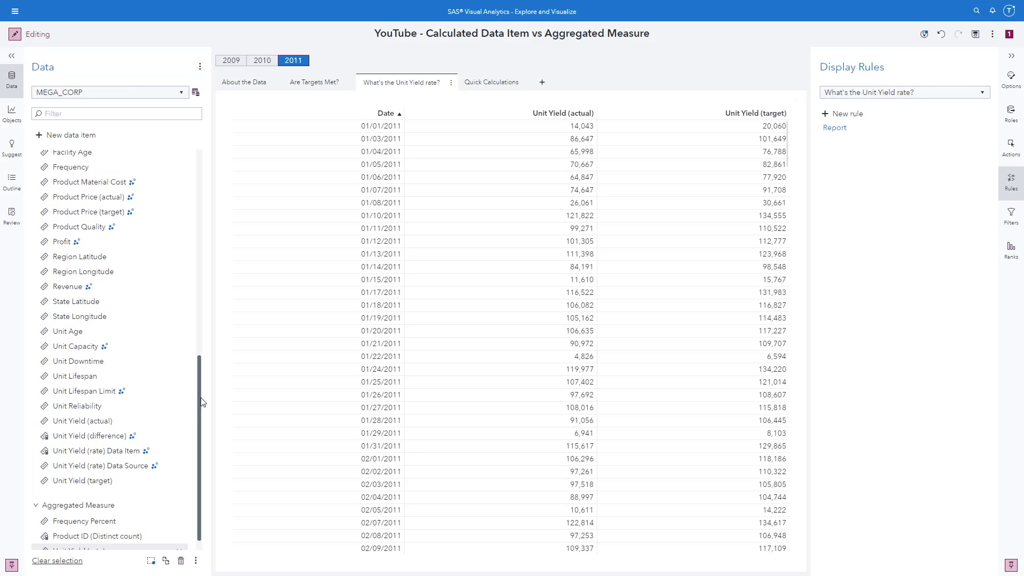
scroll(199, 402, down, 1)
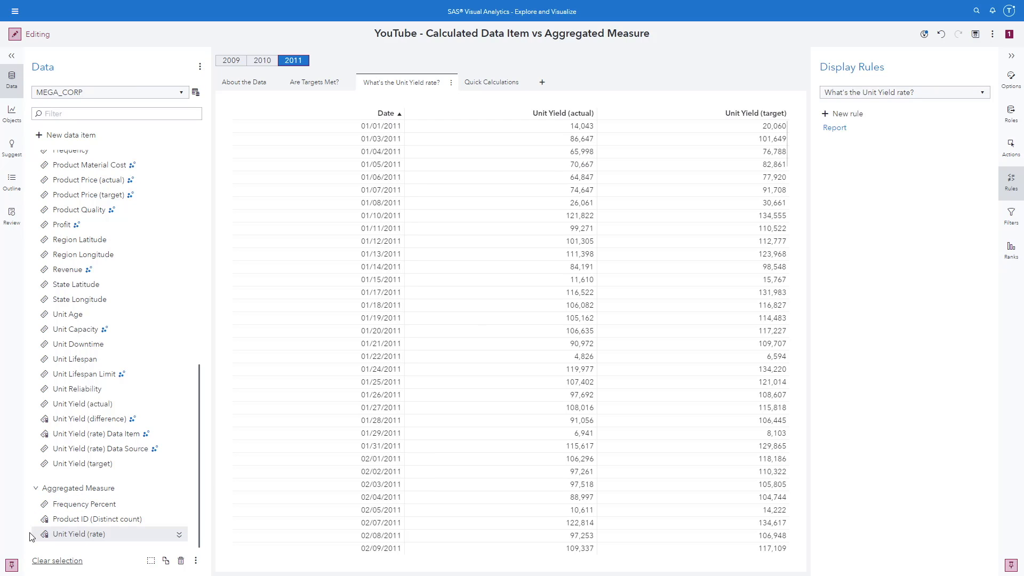
mouse_move(123, 543)
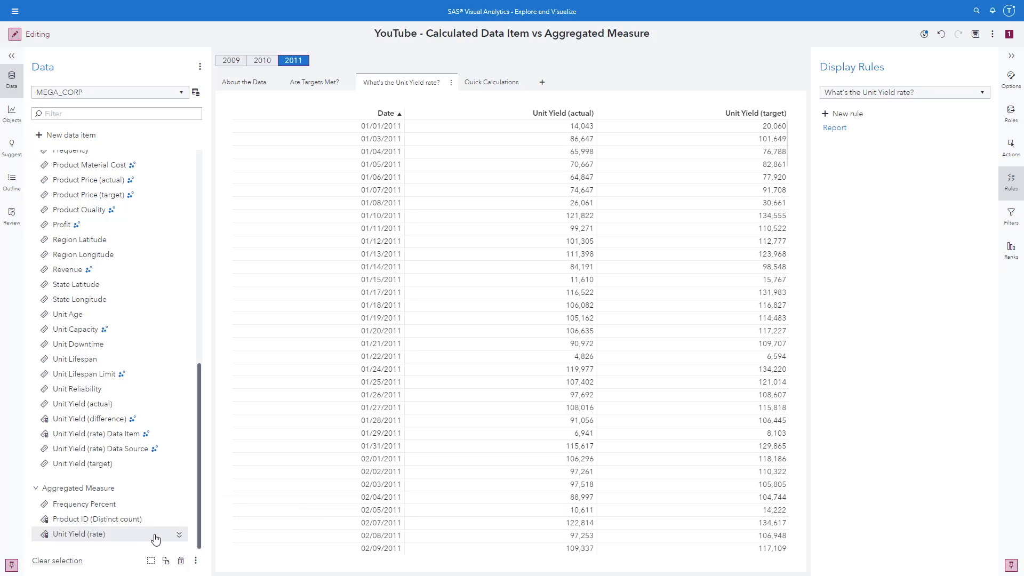
Add the aggregated measure Unit Yield (rate) as a column of the list table of daily actual and target unit yields
mouse_move(155, 539)
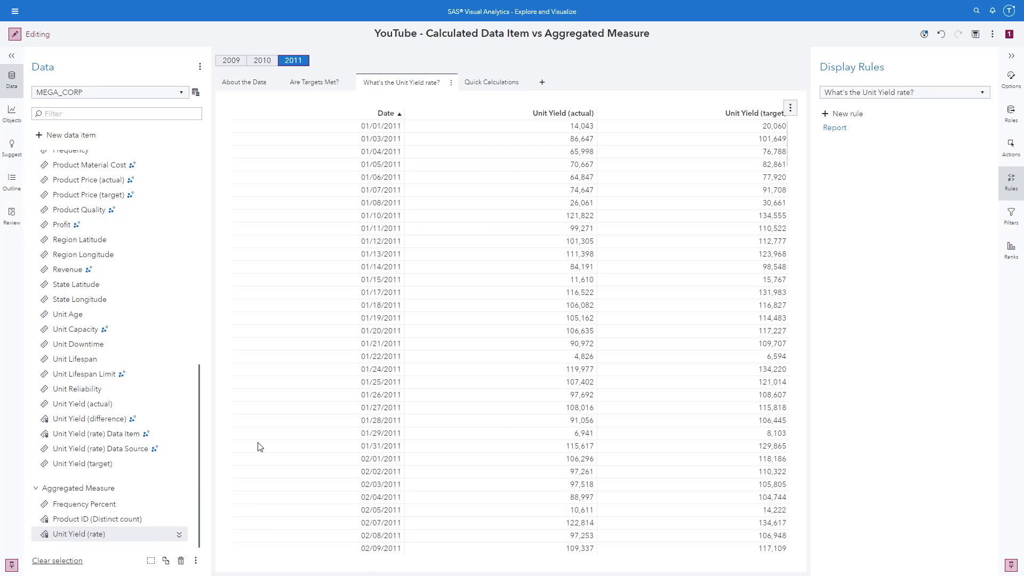
click(664, 120)
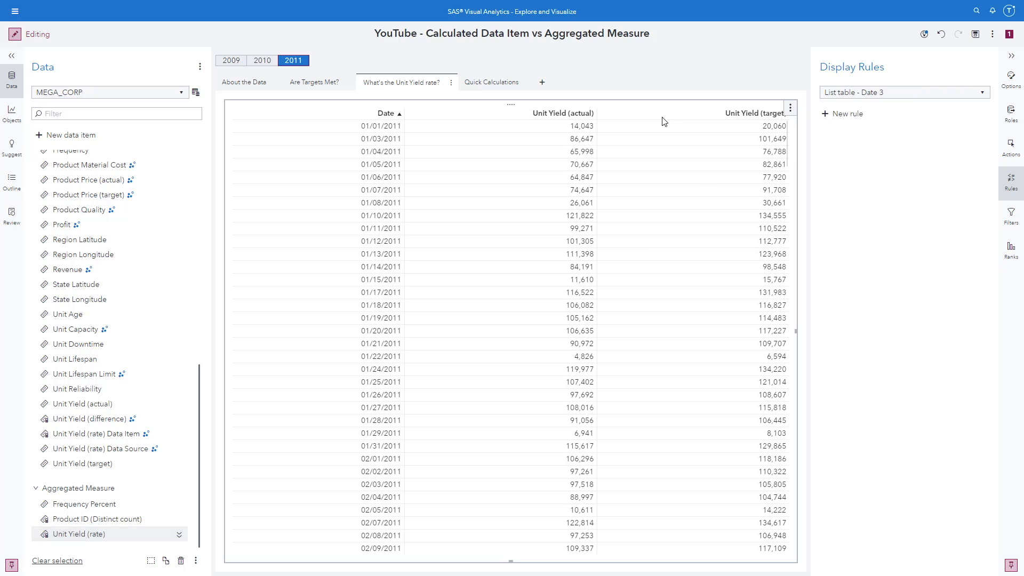
click(1013, 113)
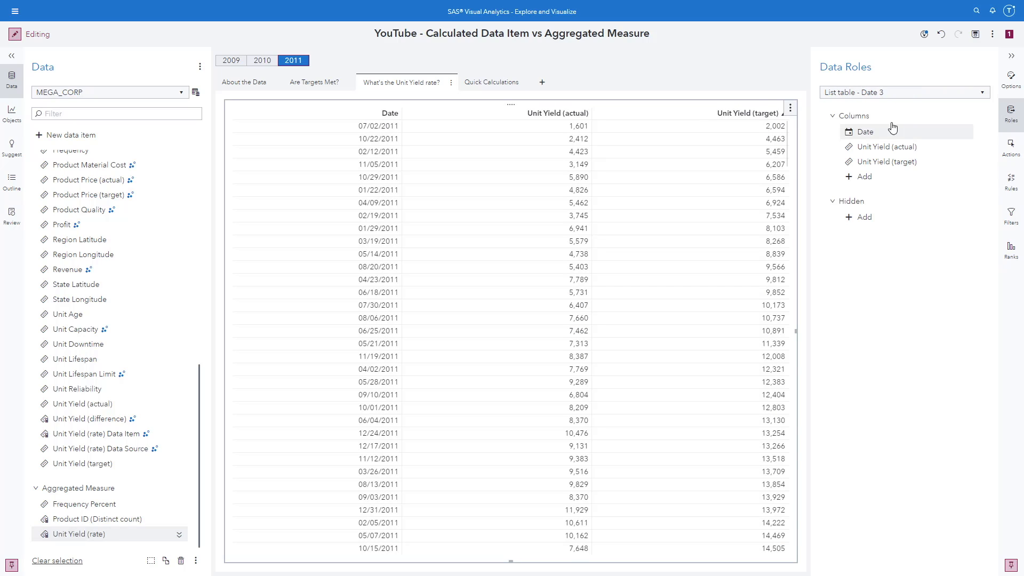
click(864, 178)
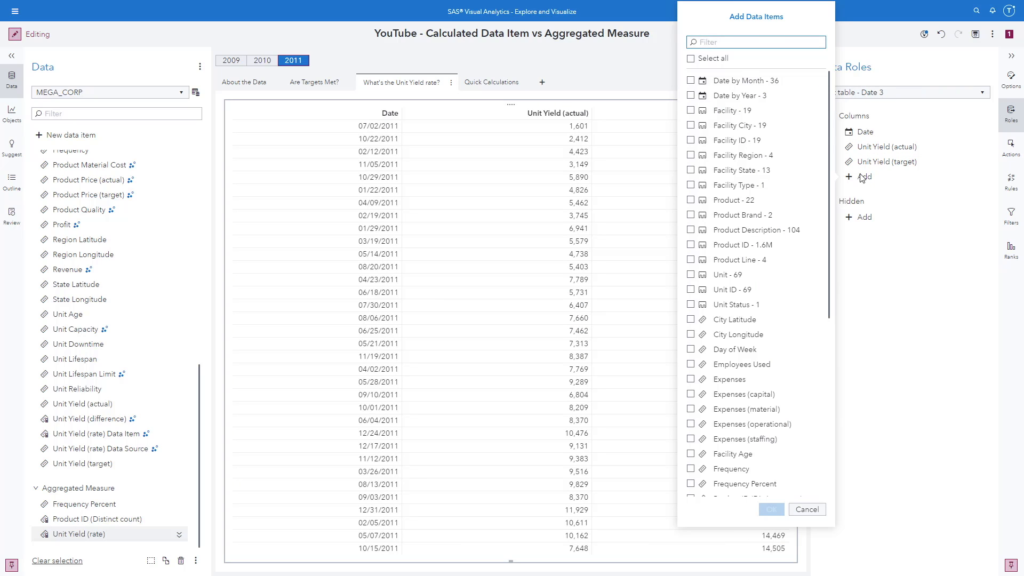
scroll(763, 357, down, 6)
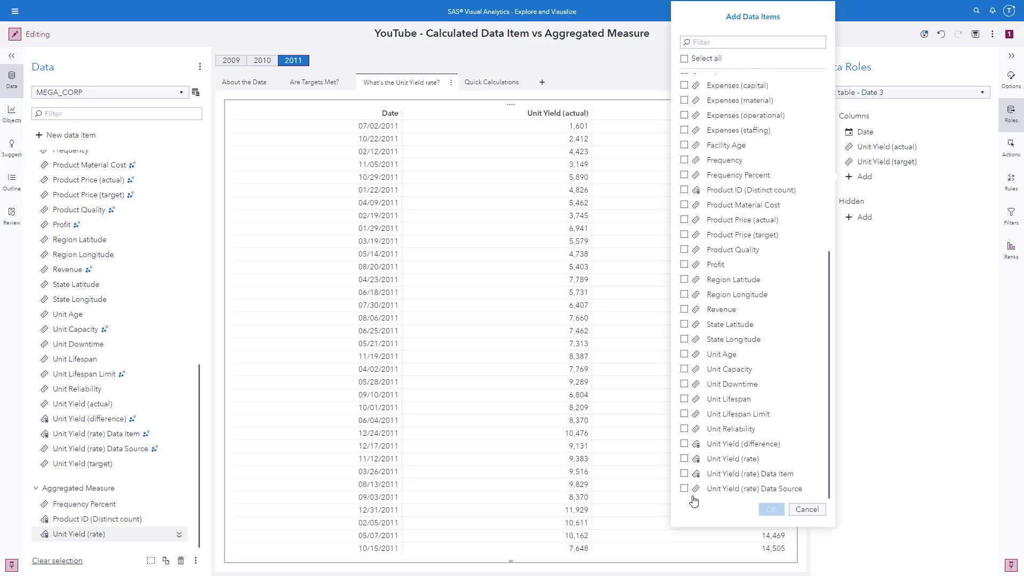
click(685, 459)
click(771, 510)
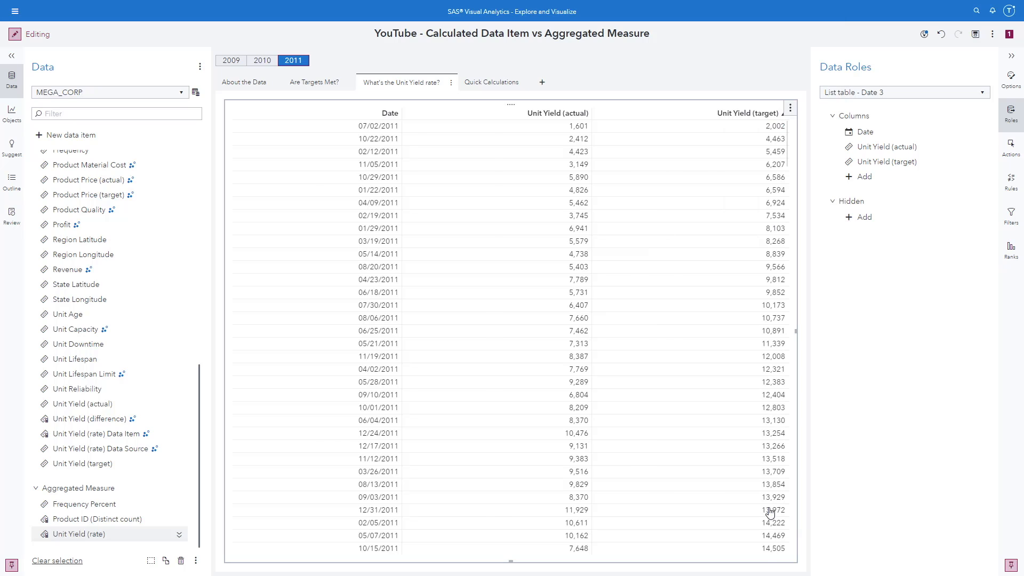
Turn on totals for the list table and format the totals row with a blue background and bold white text
click(1012, 80)
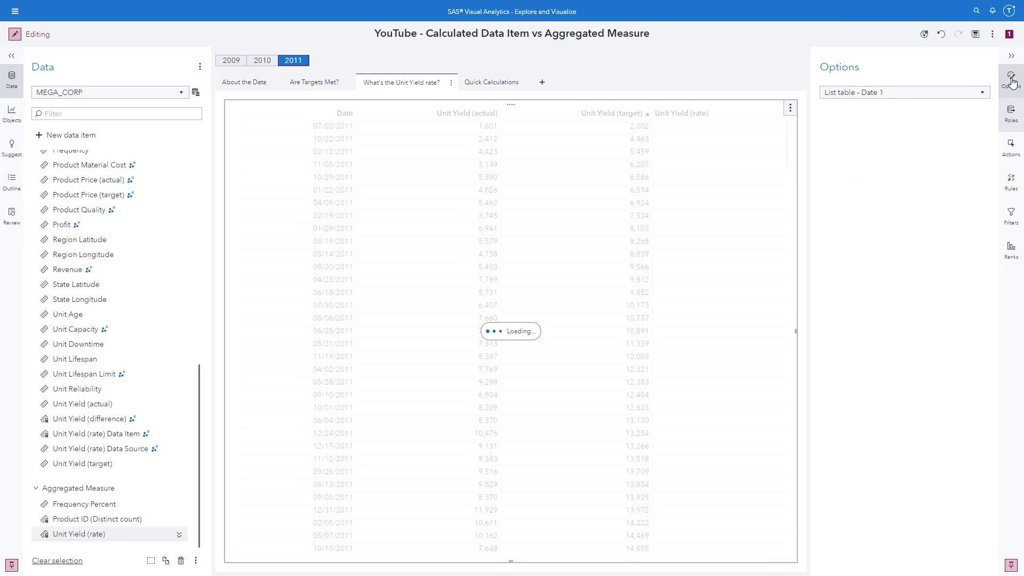
scroll(870, 277, down, 8)
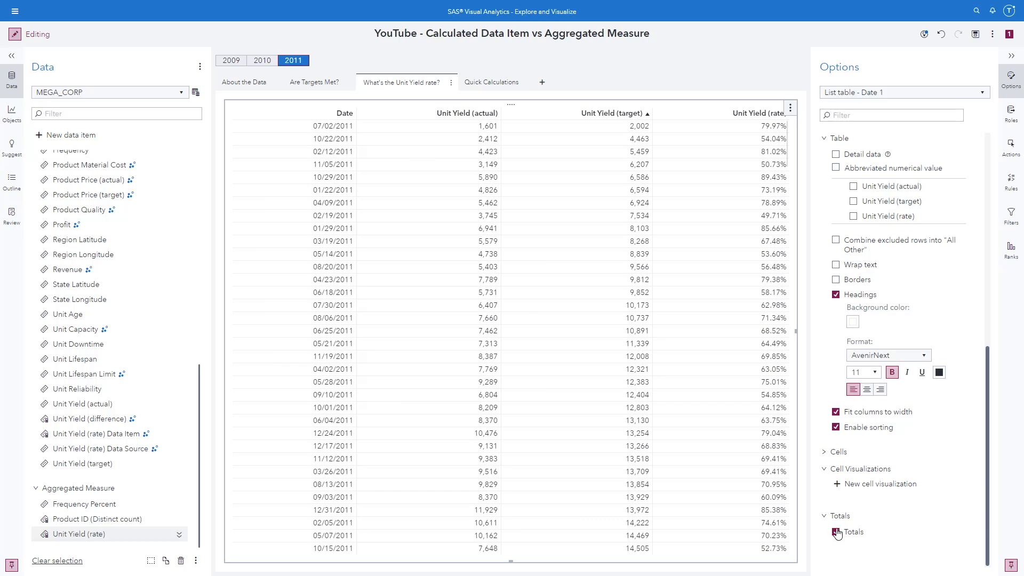
click(836, 532)
scroll(878, 445, down, 3)
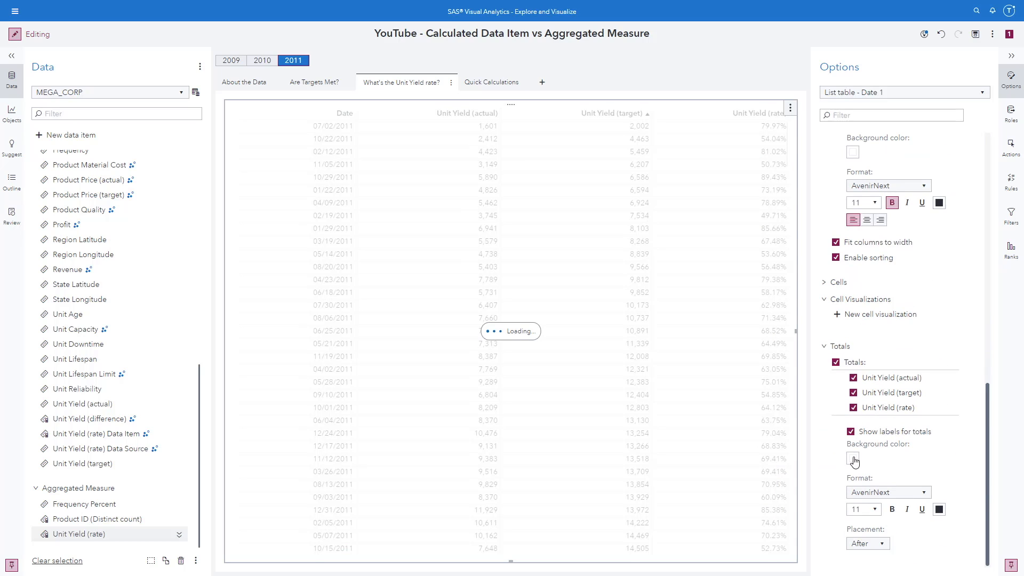
click(853, 460)
click(743, 356)
click(939, 510)
click(814, 408)
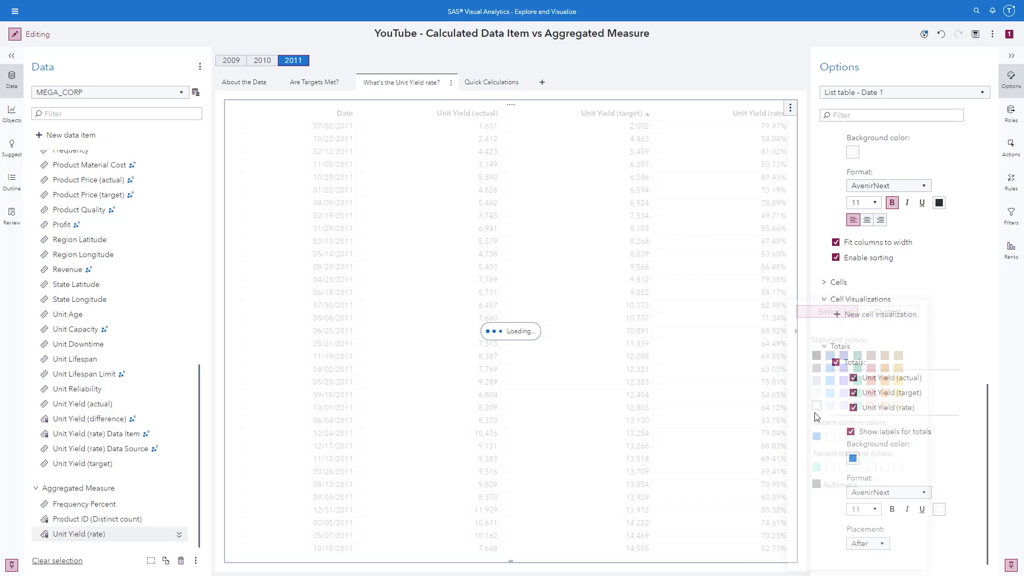
click(891, 510)
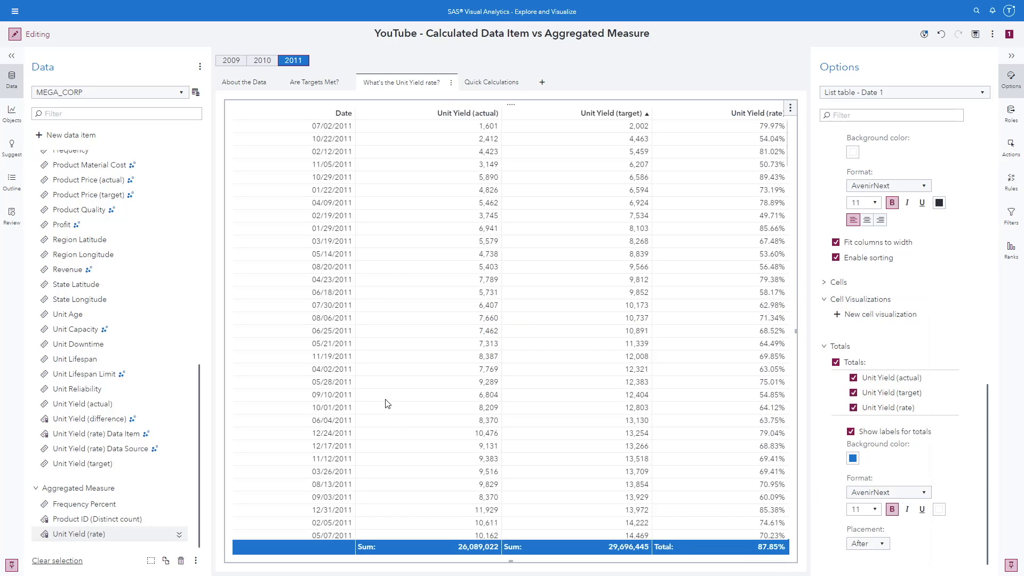
Sort the list table by Date in ascending order and turn on Detail data for it
click(328, 115)
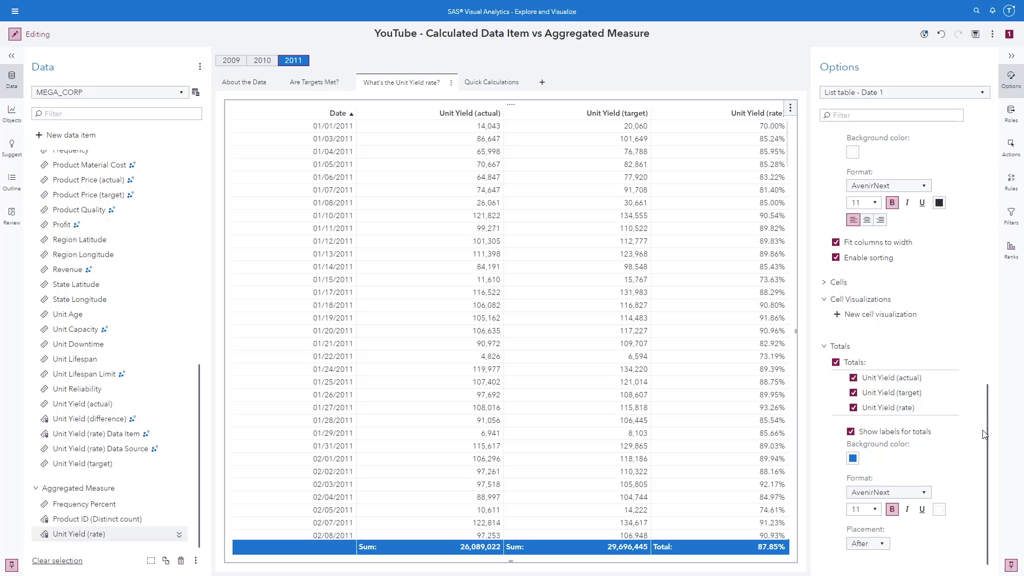
drag(990, 432, 983, 316)
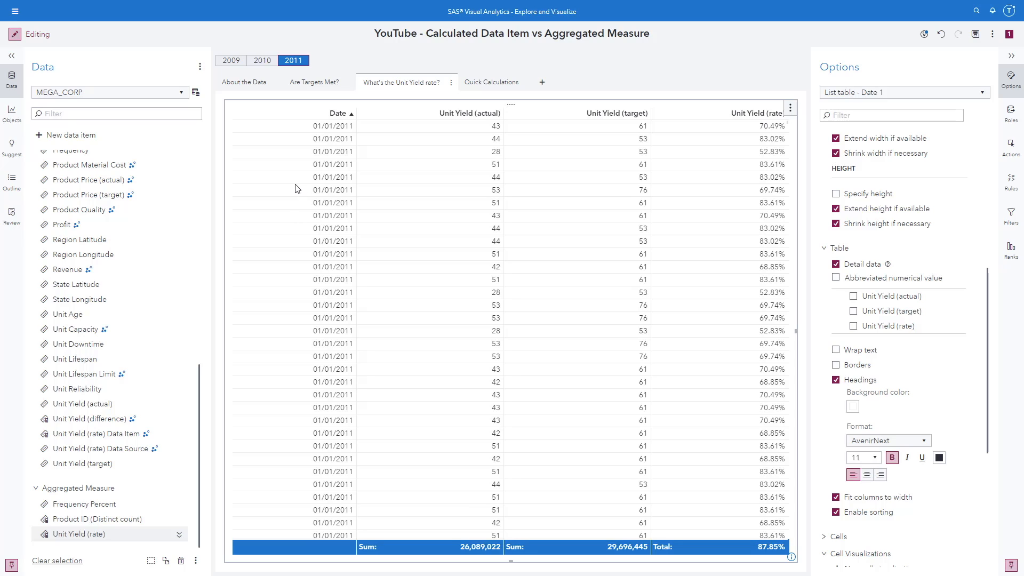
Duplicate the list table and place the copy side by side with the original, on its right
click(791, 109)
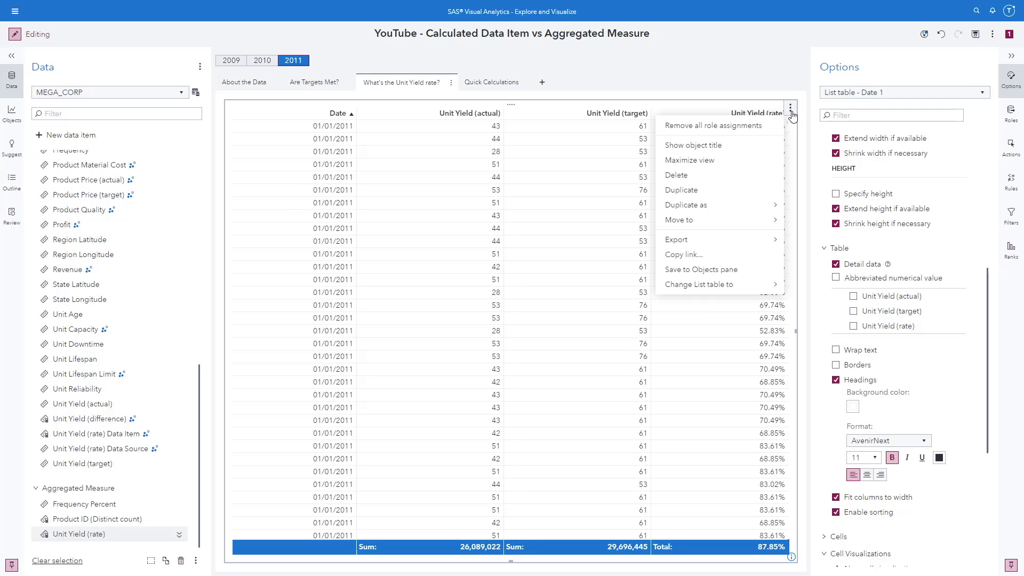
click(690, 191)
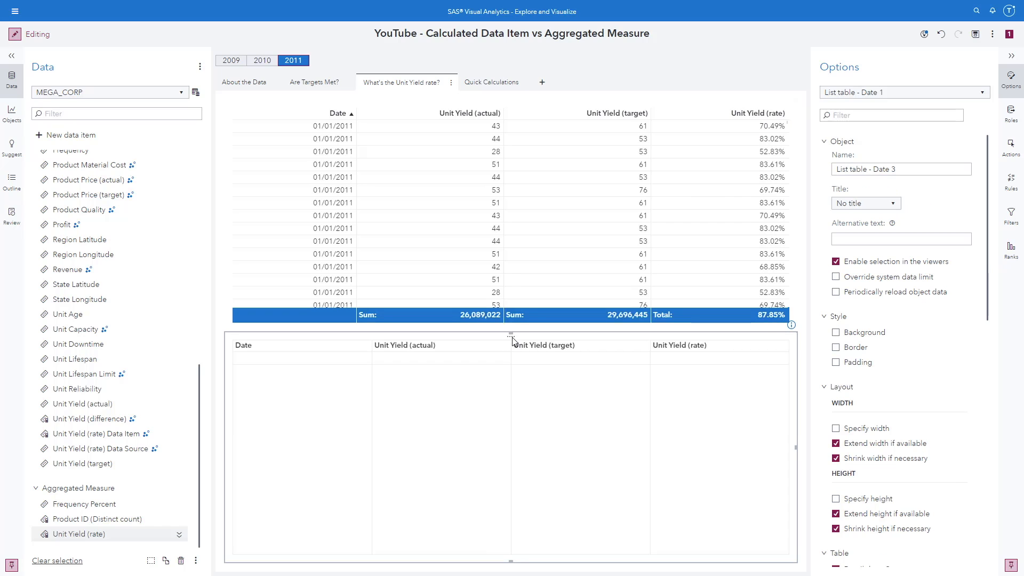
drag(511, 337, 753, 168)
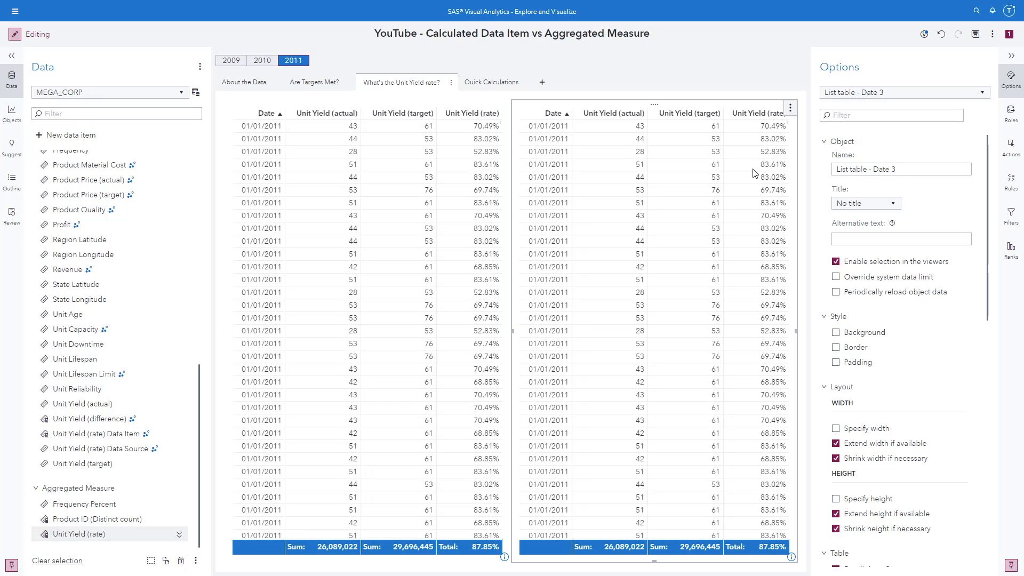
Replace Date with Date by Month in the duplicated table and turn off its Detail data option
click(1010, 121)
click(866, 141)
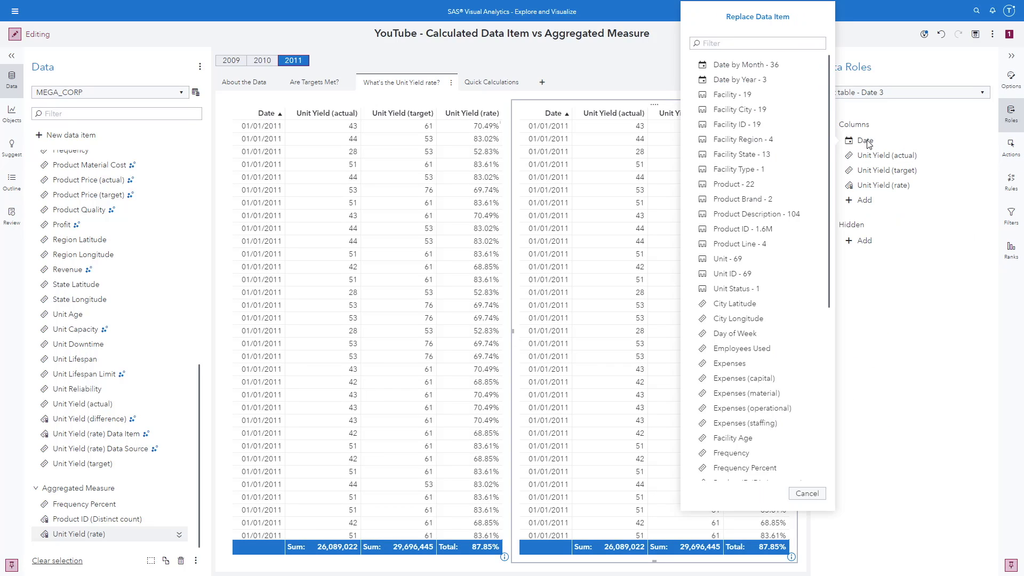
click(734, 65)
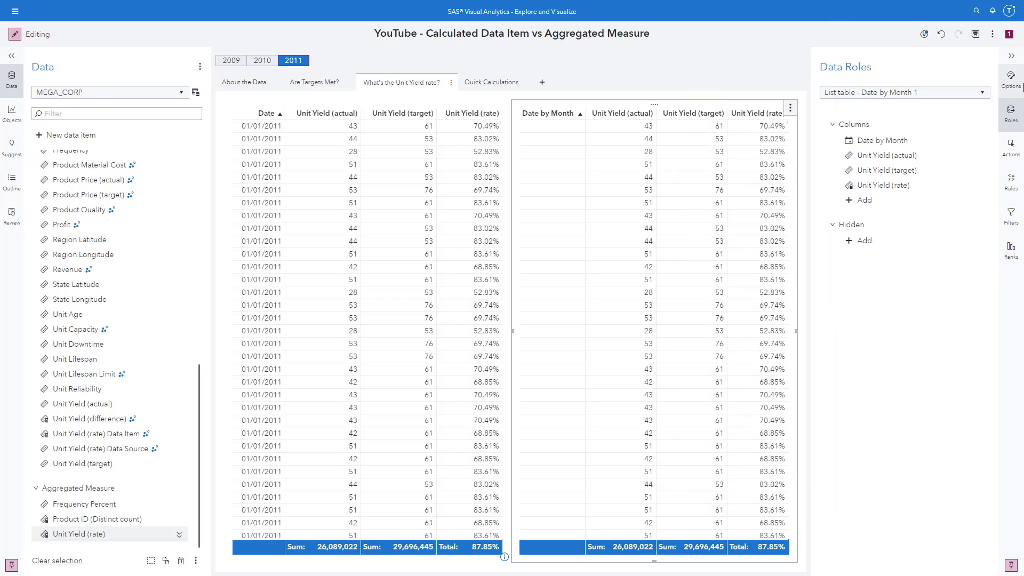
click(1012, 80)
scroll(841, 436, down, 5)
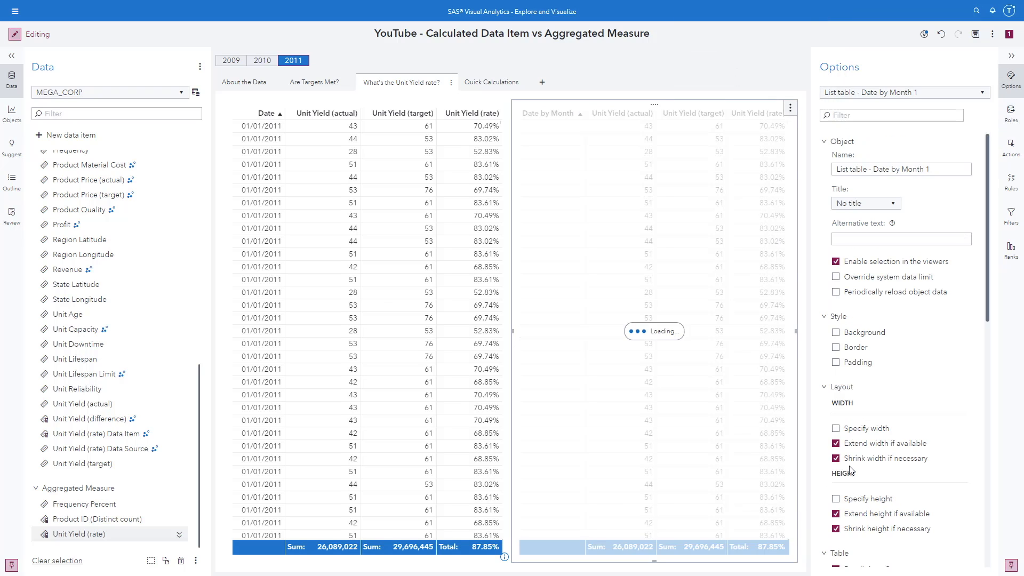
click(836, 409)
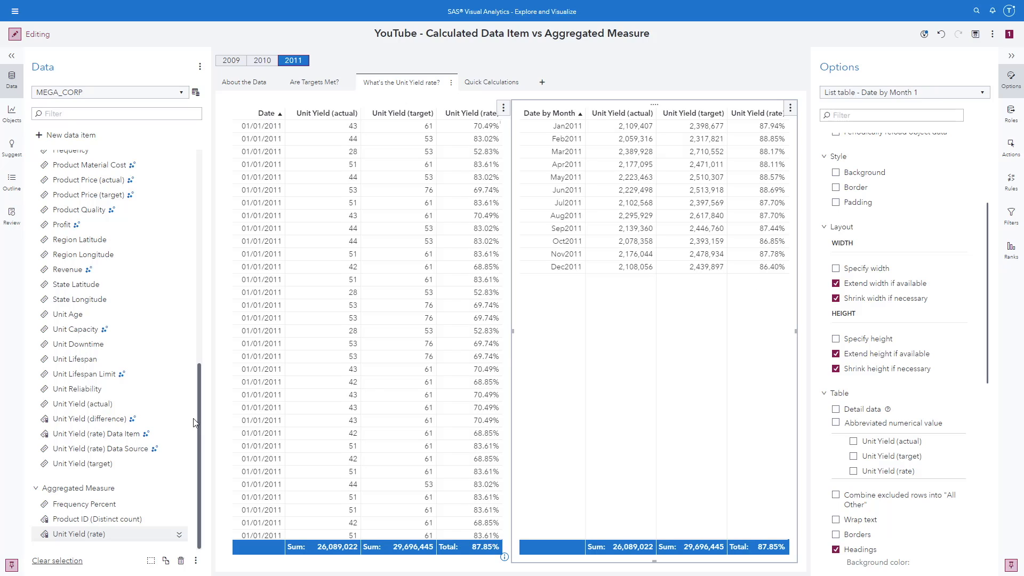
Compare the expressions and properties of the aggregated measure Unit Yield (rate) and the calculated Unit Yield (rate) Data Item
mouse_move(125, 540)
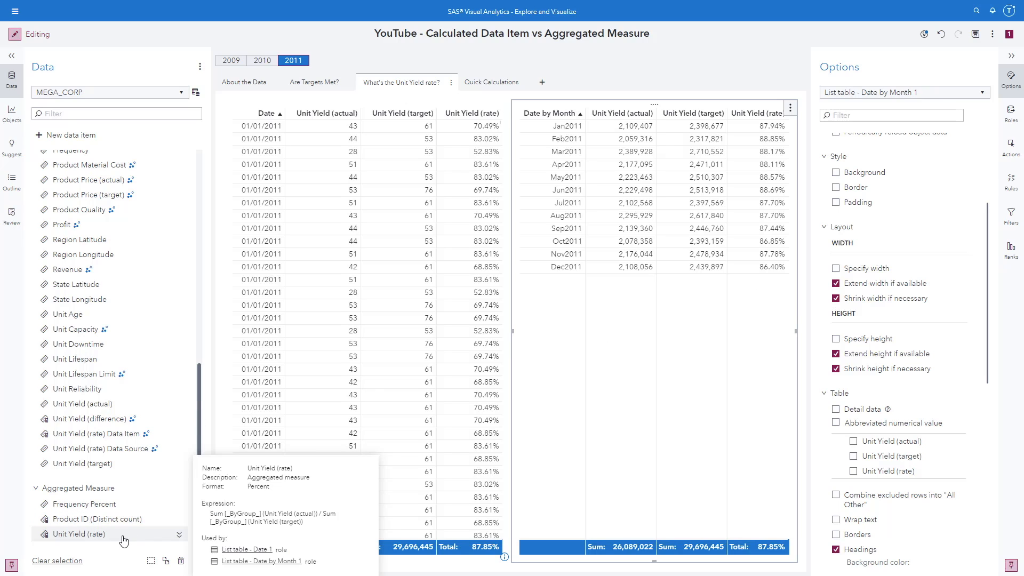
click(177, 537)
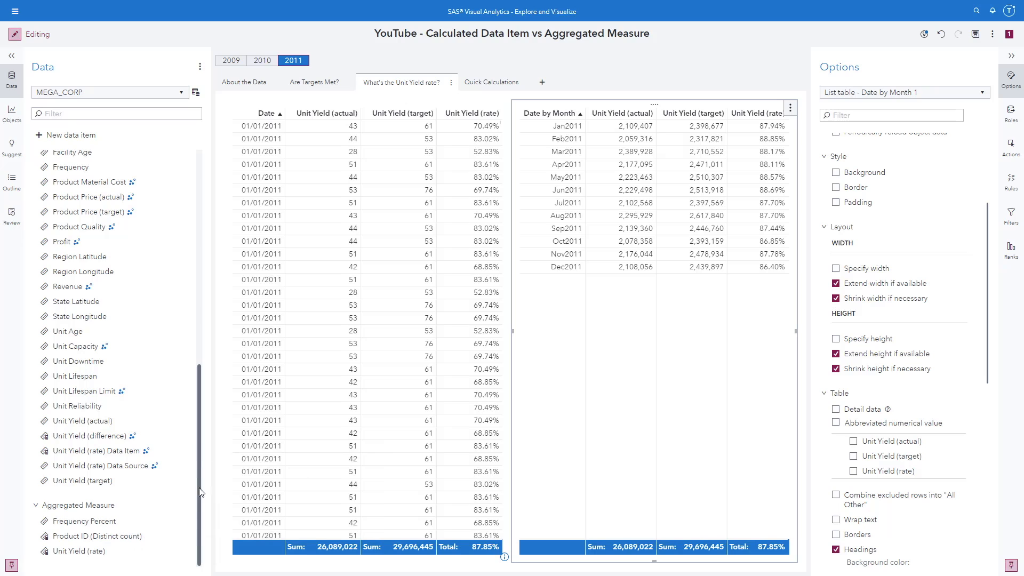
click(178, 552)
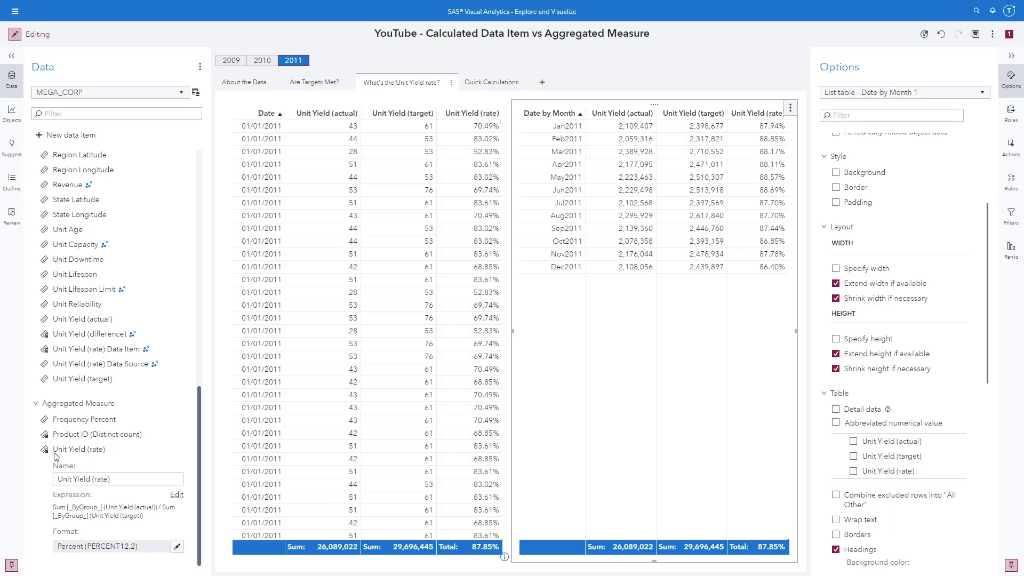
click(179, 351)
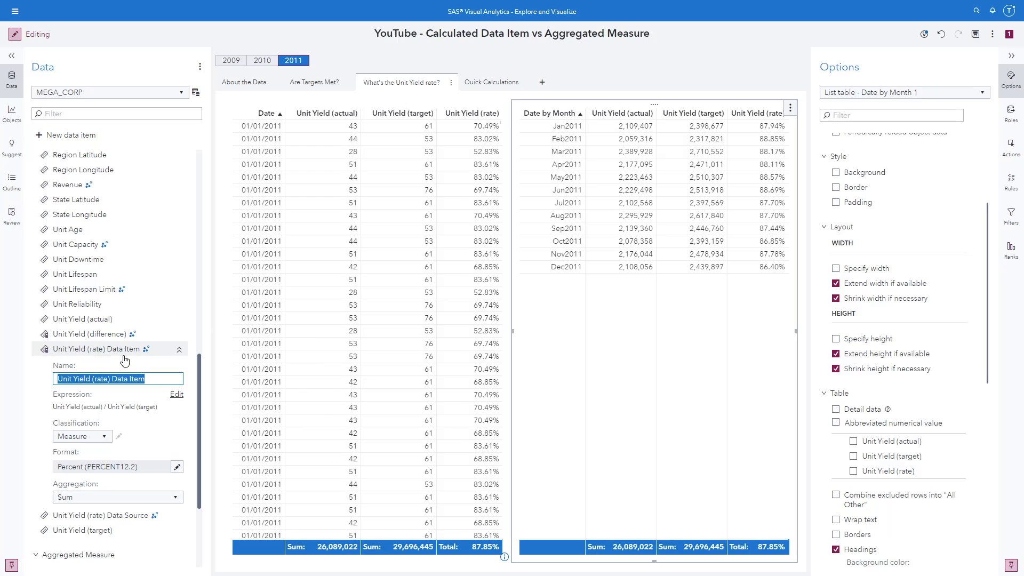
click(157, 379)
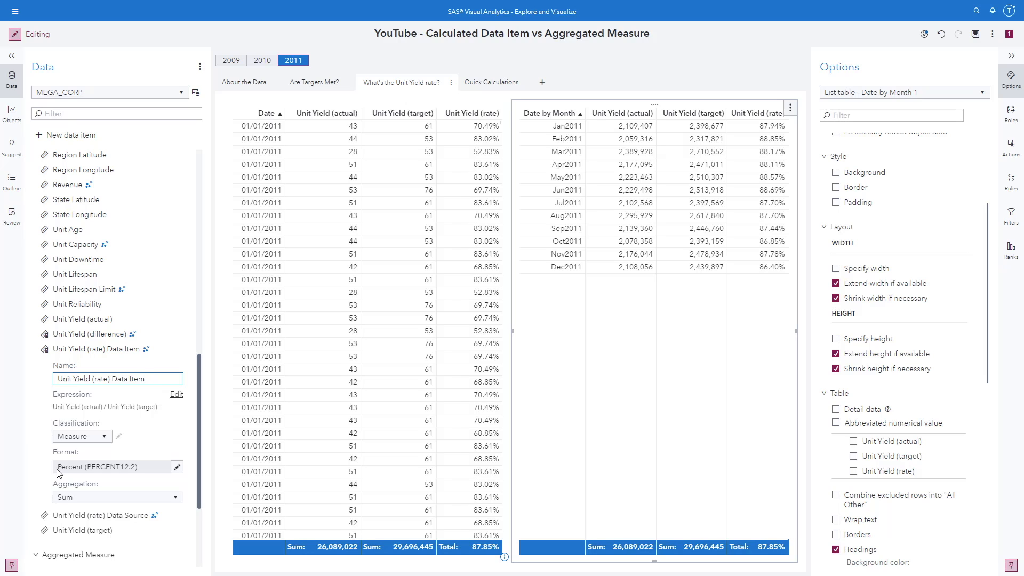
click(630, 351)
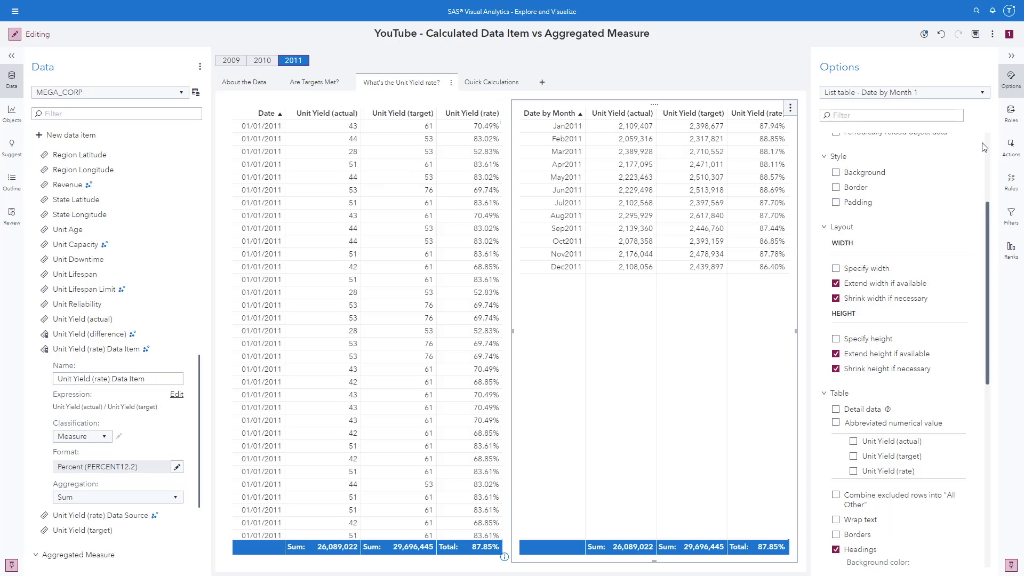
Add Unit Yield (rate) Data Item as a column of the Date by Month table
click(1011, 114)
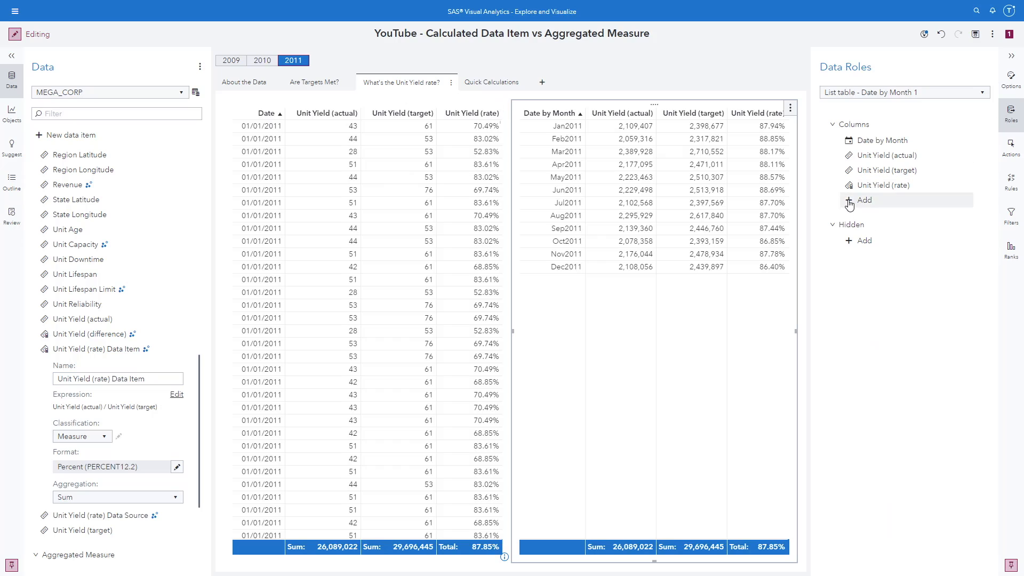
click(863, 200)
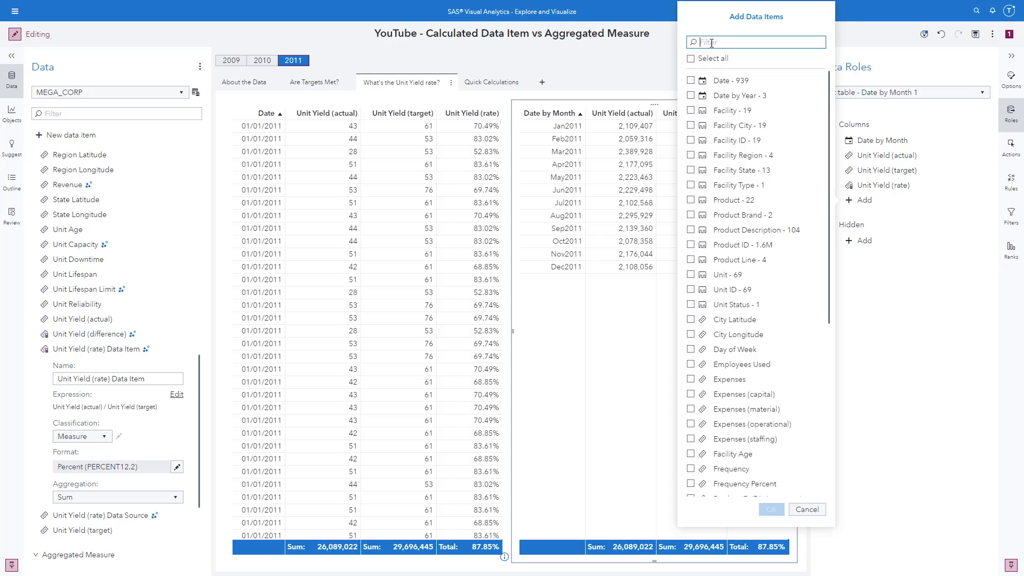
text(ra)
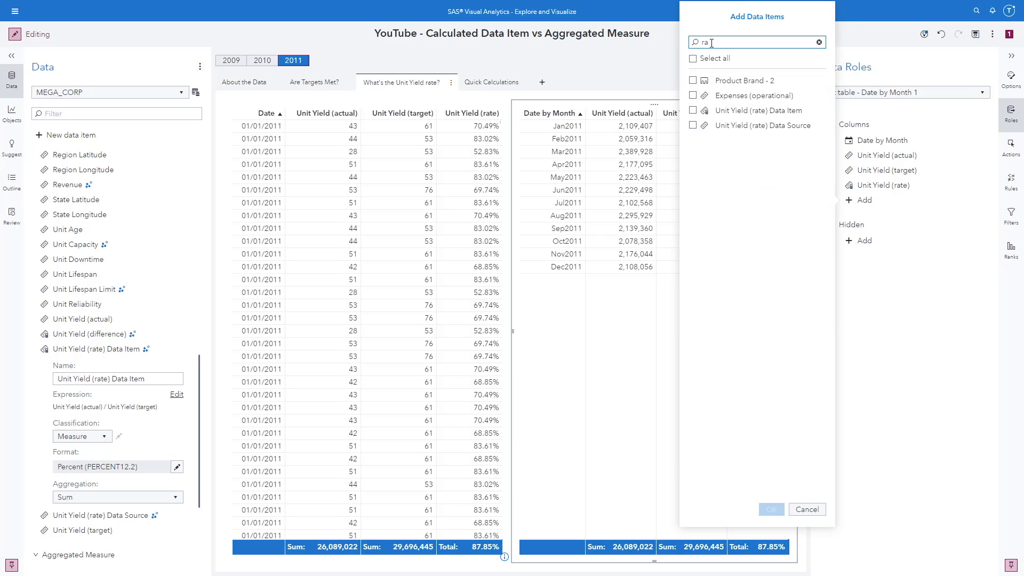
click(693, 110)
click(771, 510)
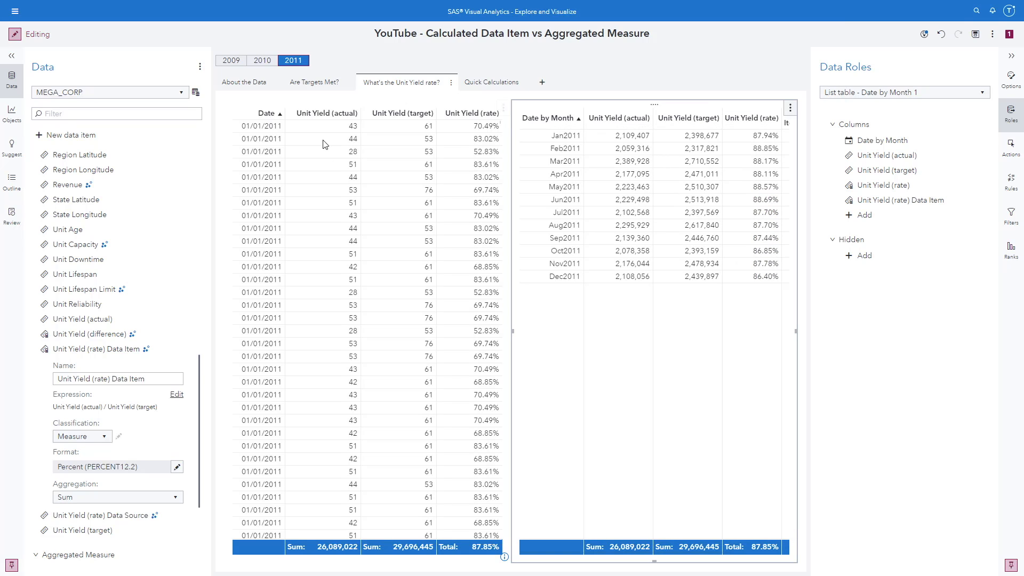
Add Unit Yield (rate) Data Item as a column of the detail table and collapse the data pane to widen both tables
click(325, 144)
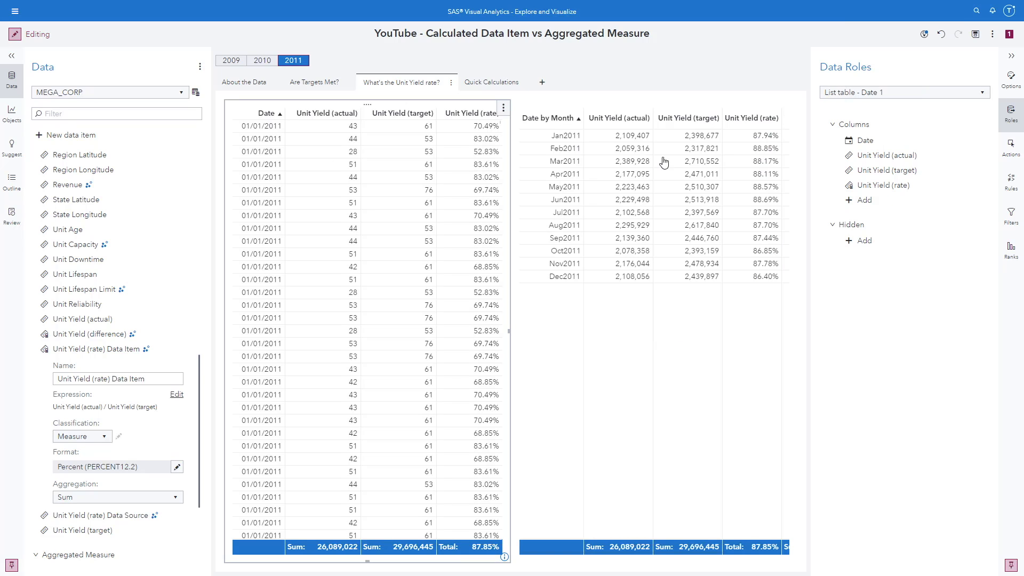
click(853, 201)
text(rate)
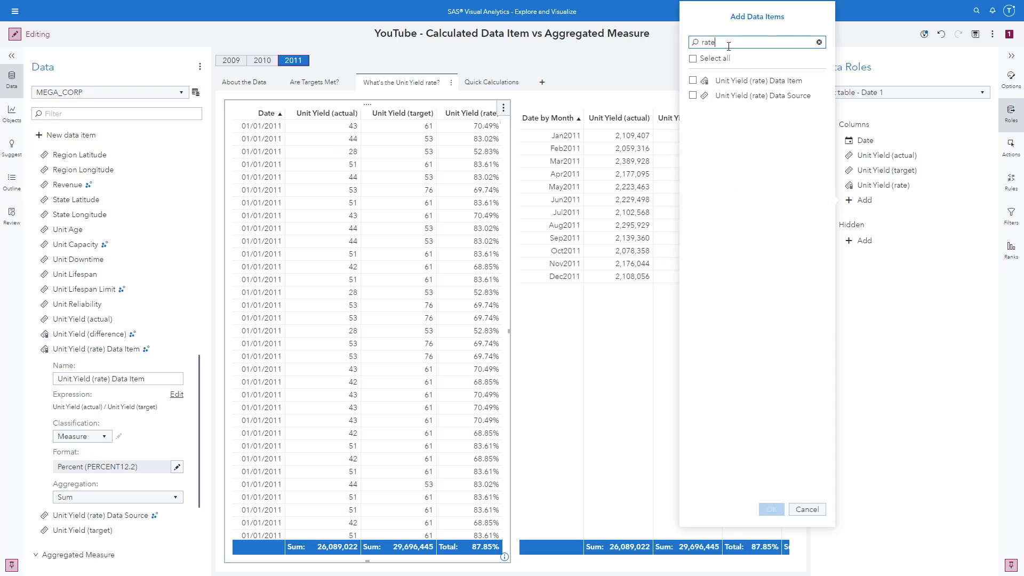
click(694, 81)
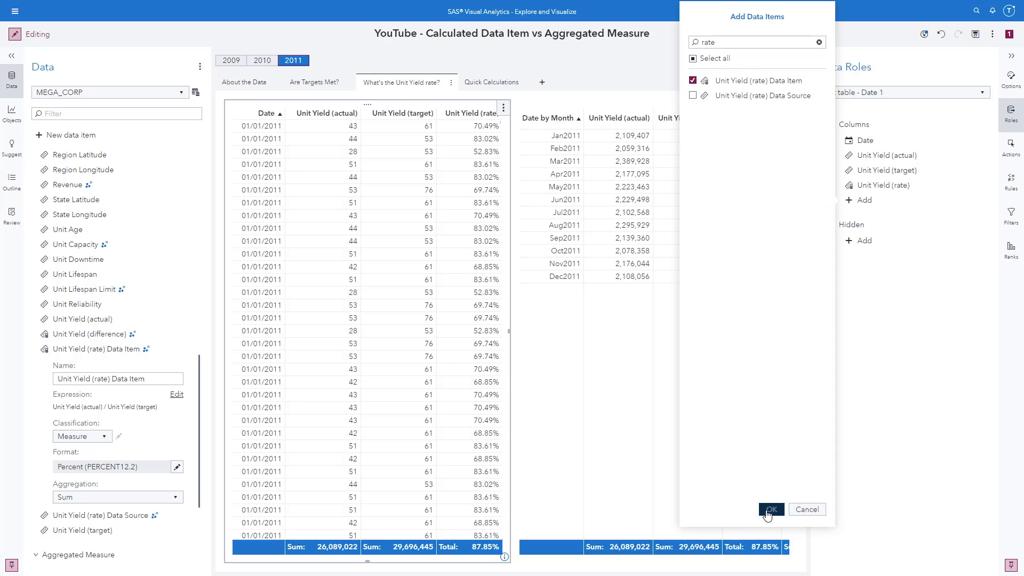
click(771, 509)
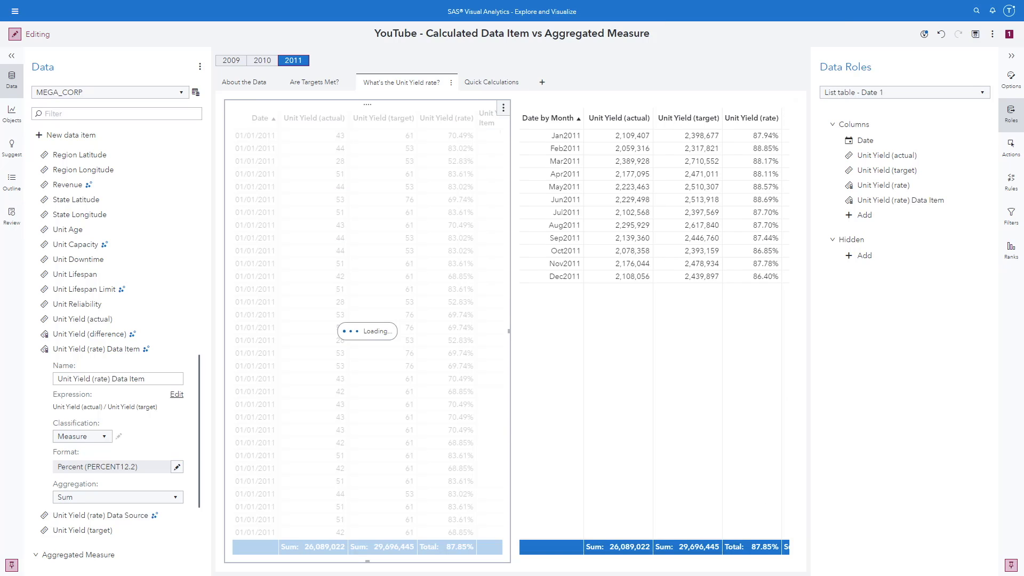
click(12, 57)
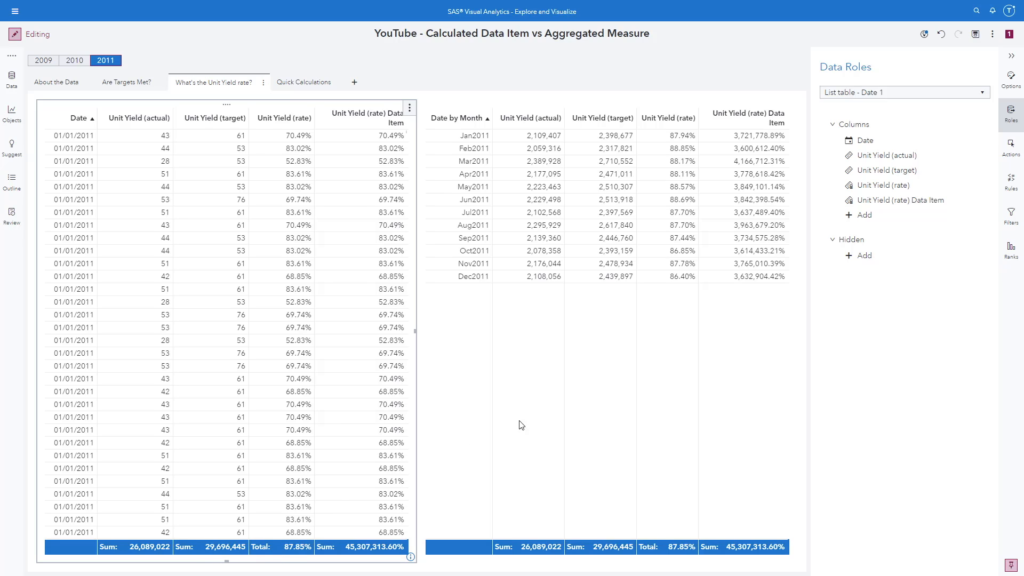
Add Unit Yield (rate) Data Source as a column of the Date by Month table and widen that table to show all columns
click(595, 418)
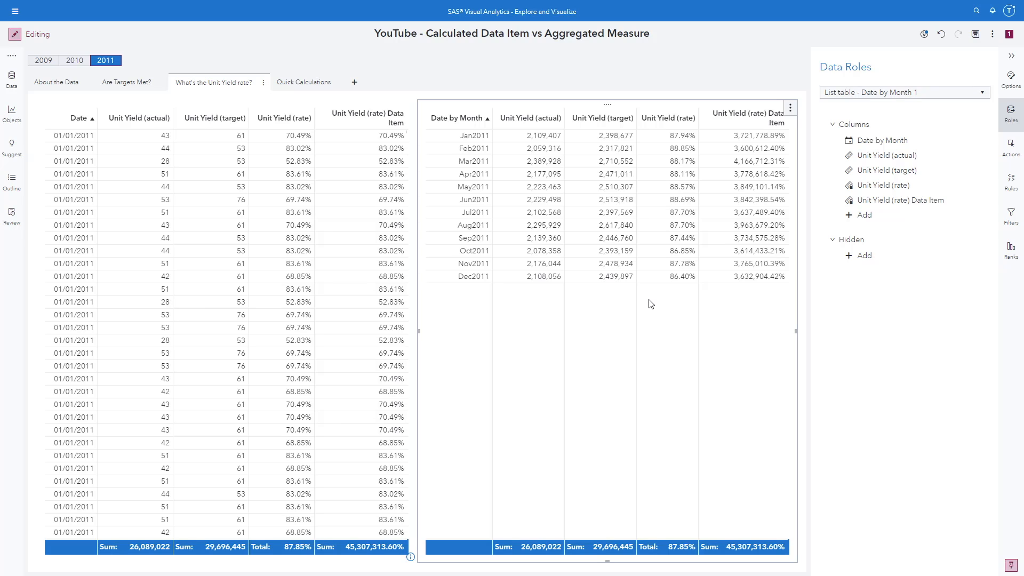
click(860, 215)
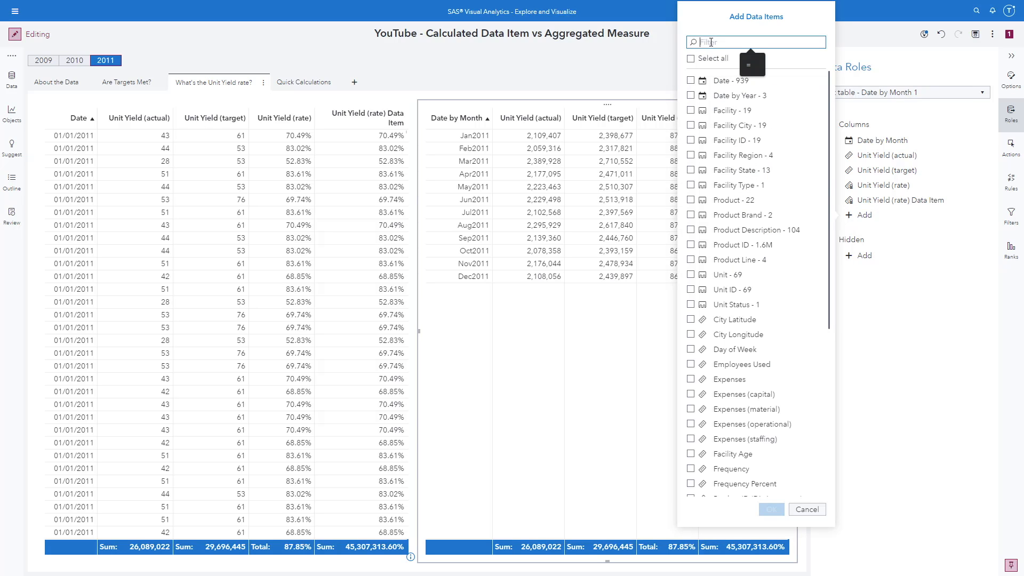
text(rate)
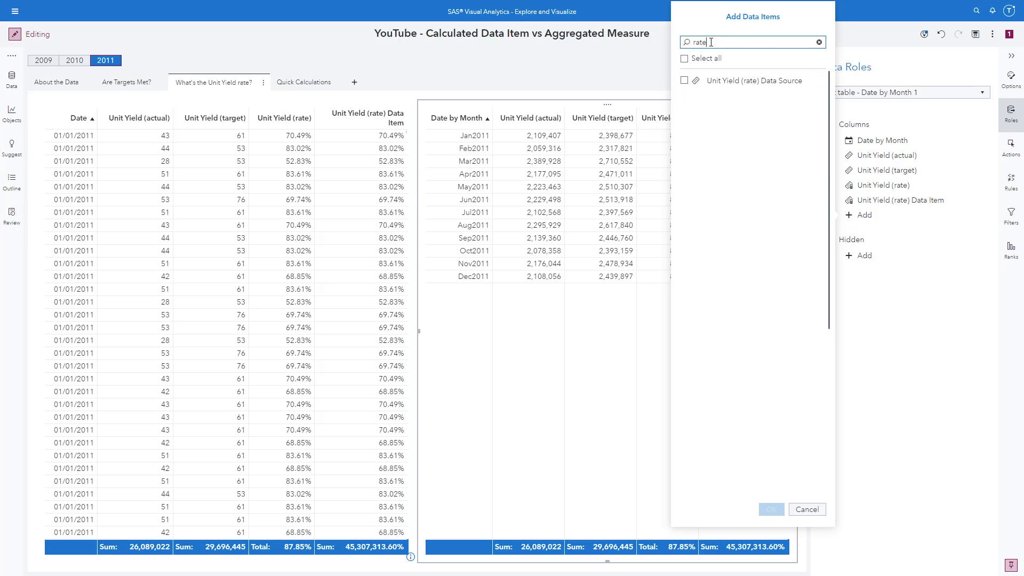
click(693, 82)
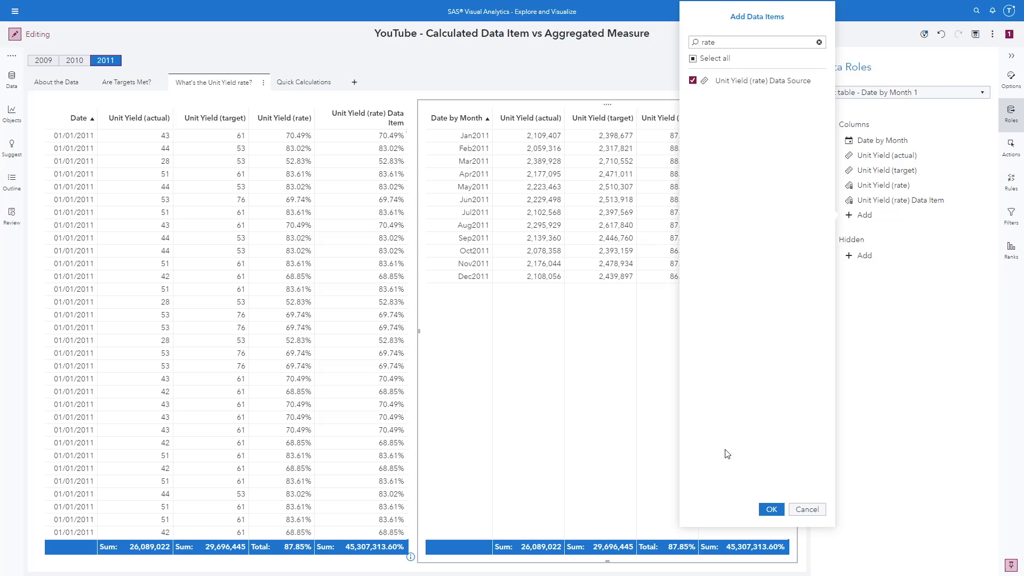
click(771, 510)
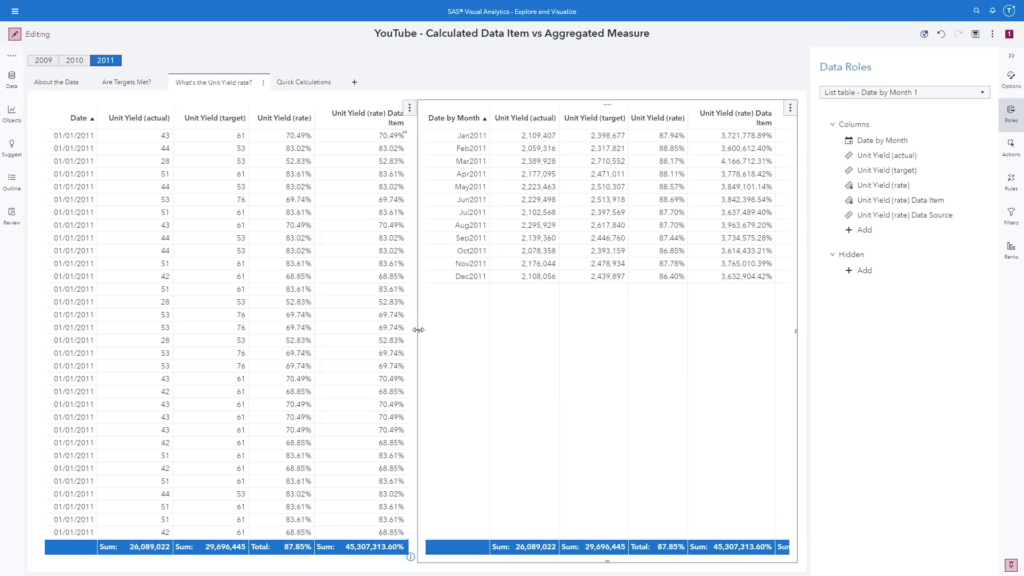
drag(418, 331, 338, 329)
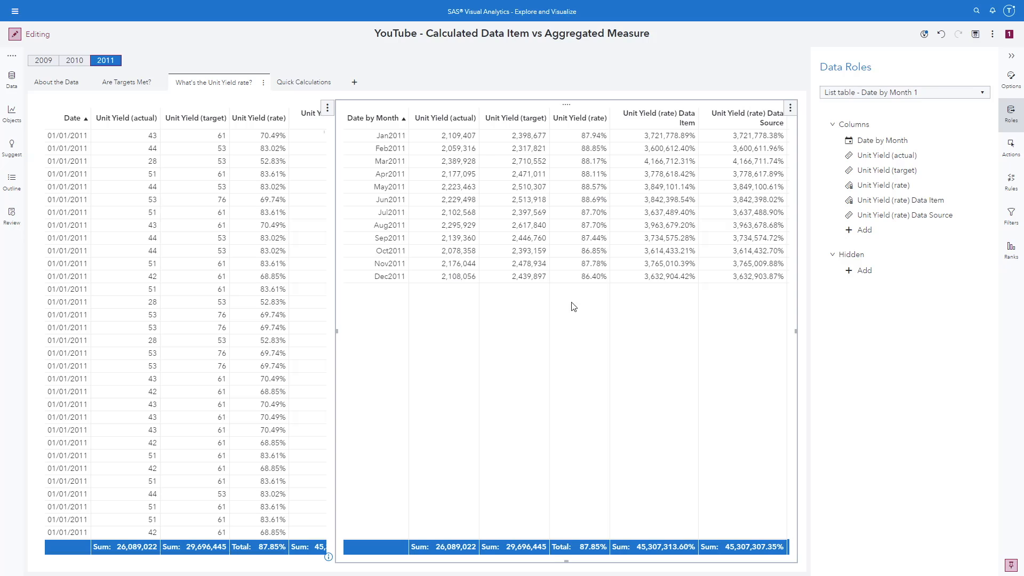
Set the aggregation of Unit Yield (rate) Data Source to Average and collapse the data pane
click(12, 80)
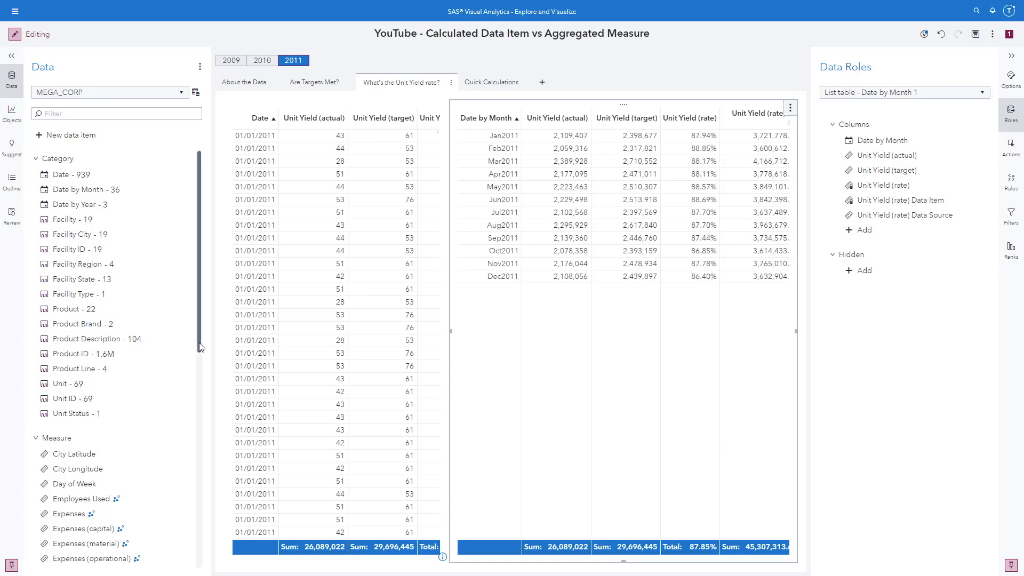
drag(199, 339, 198, 566)
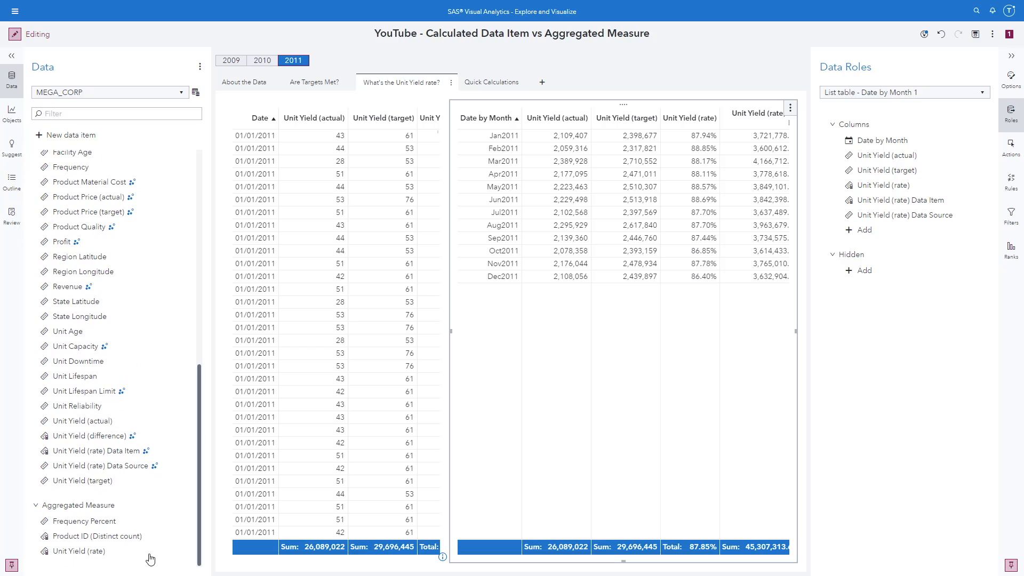
click(180, 467)
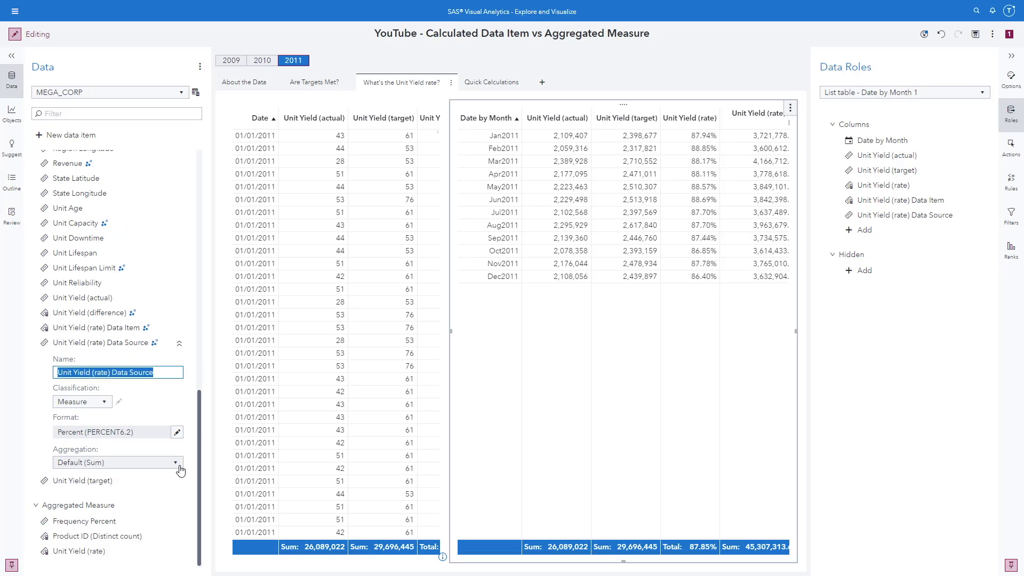
click(176, 463)
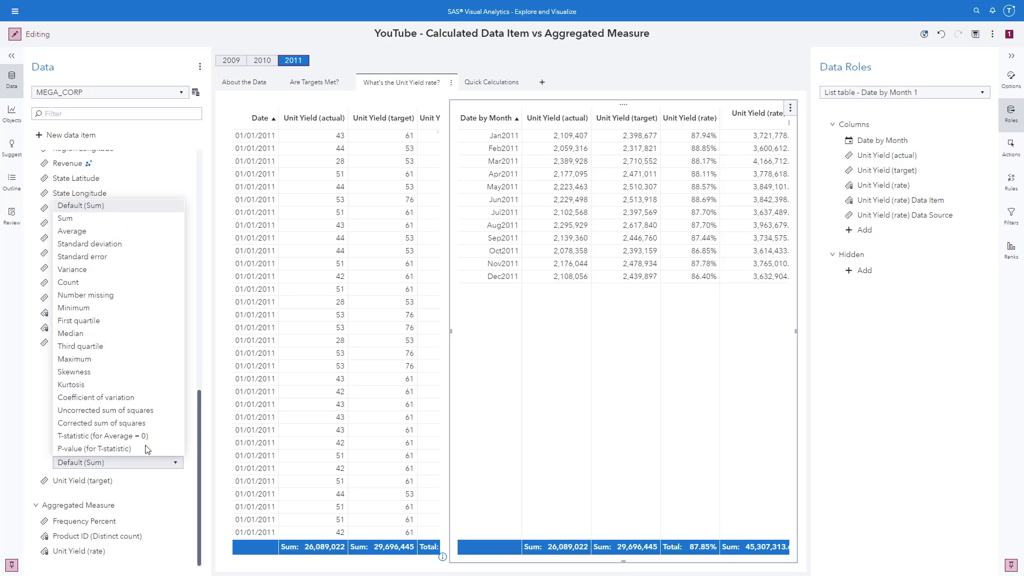
click(93, 233)
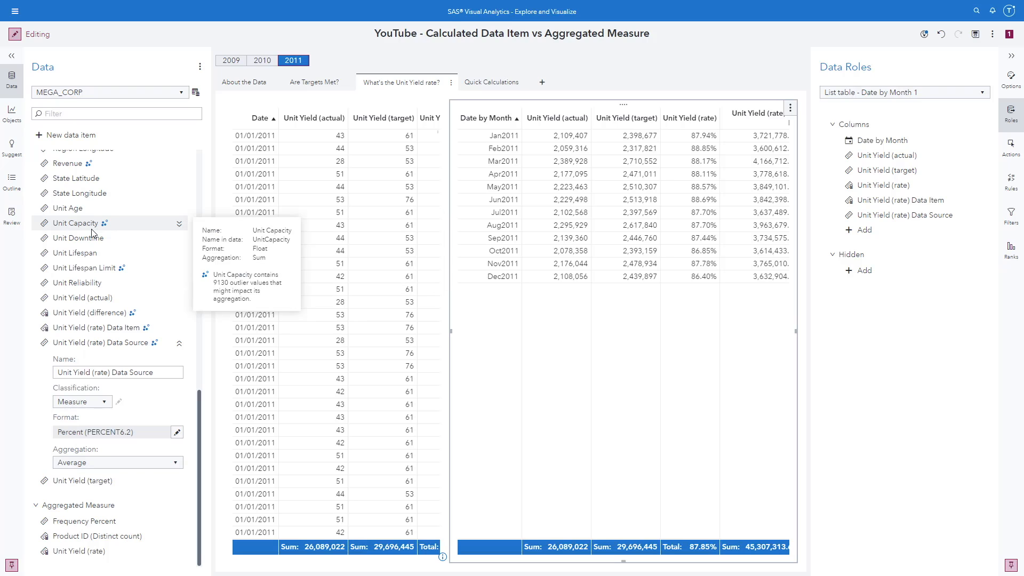
click(12, 77)
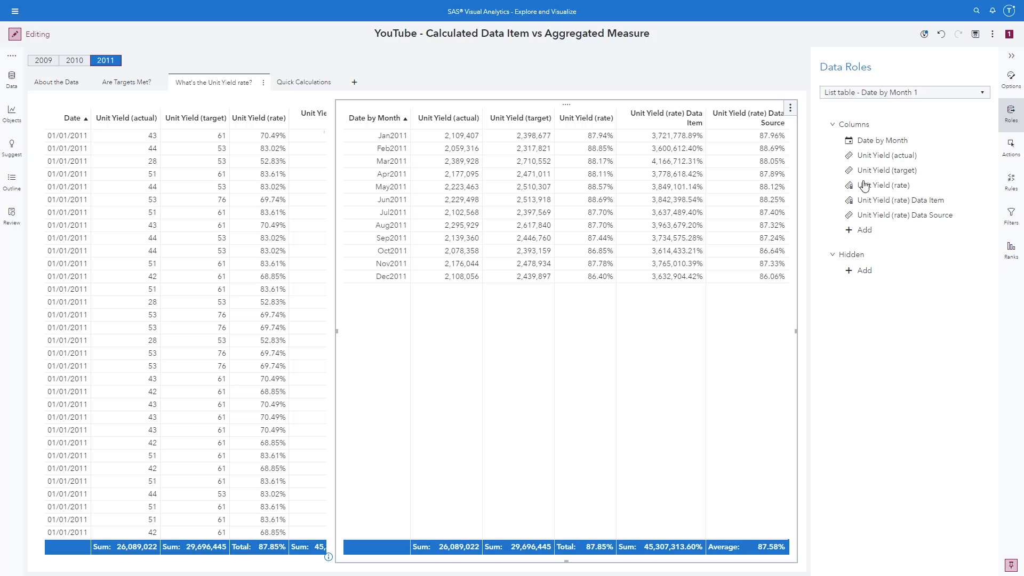
Replace Date by Month with Date in the monthly table and remove its Unit Yield (rate) Data Item and Unit Yield (rate) Data Source columns
click(870, 142)
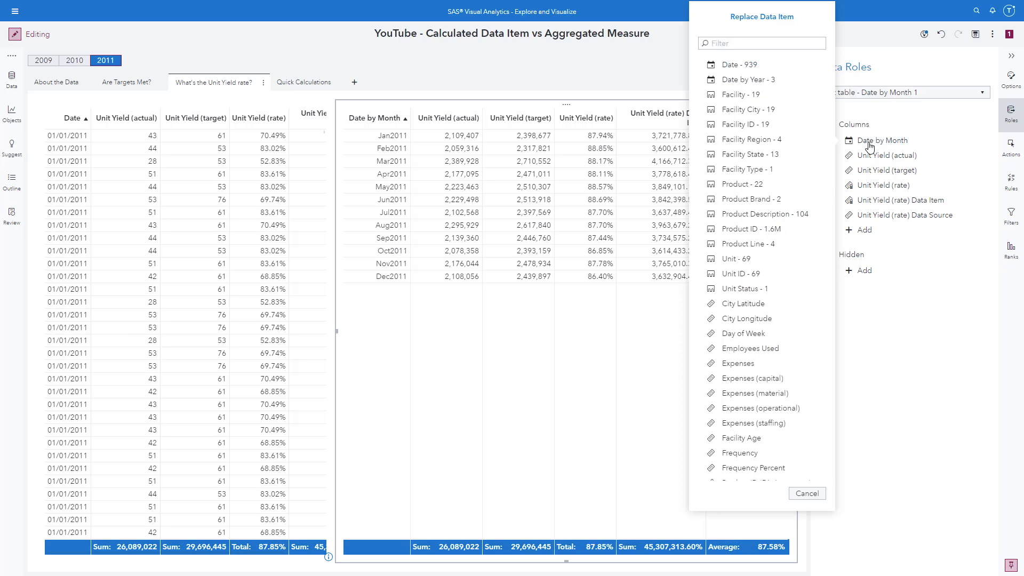
click(726, 65)
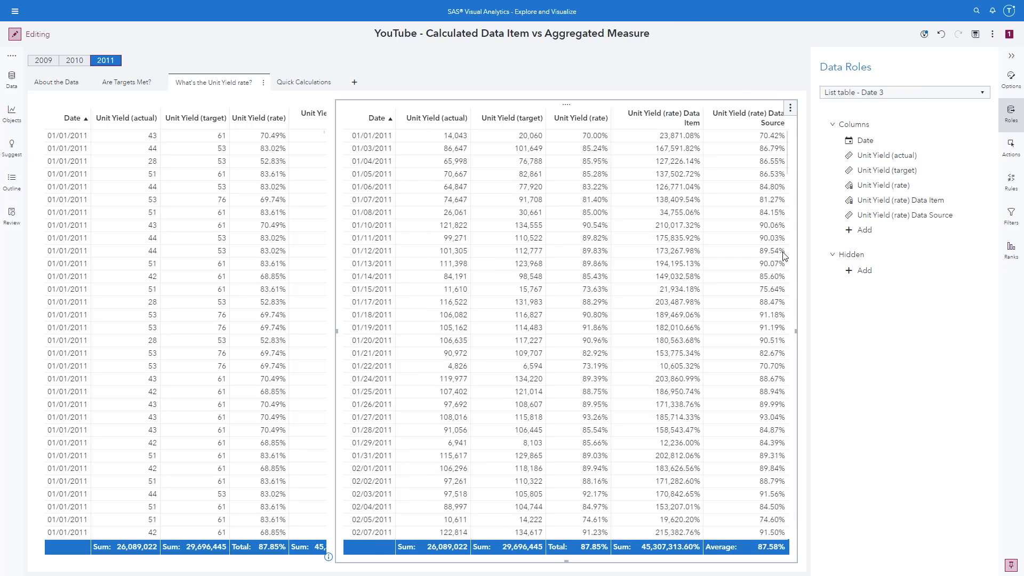
right_click(872, 203)
click(889, 212)
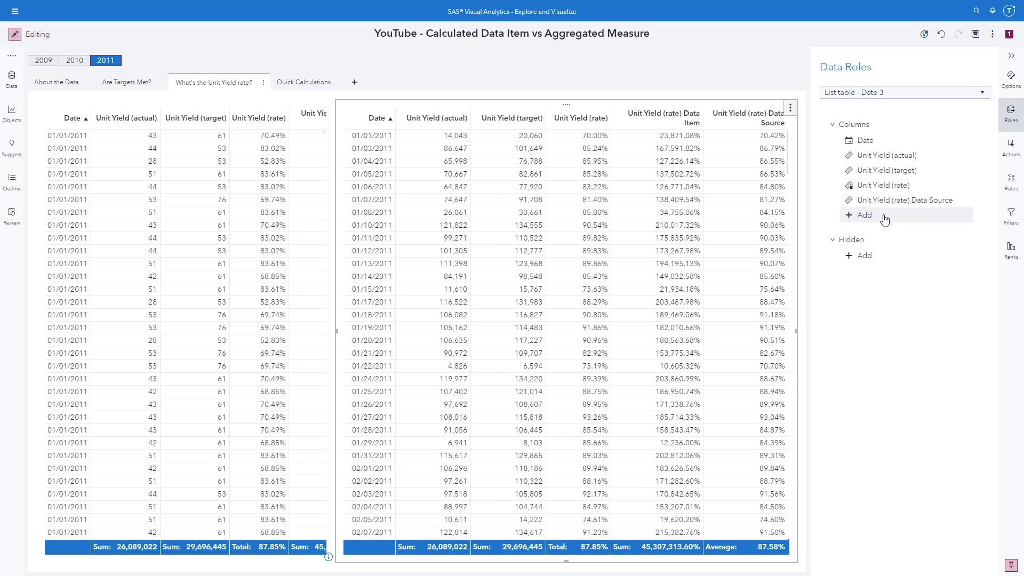
right_click(883, 203)
click(901, 211)
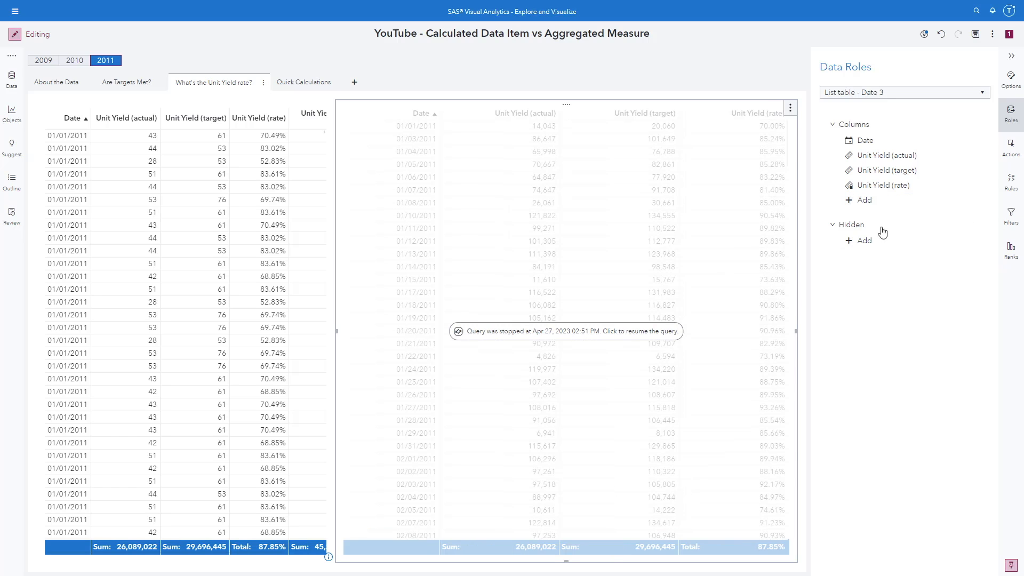
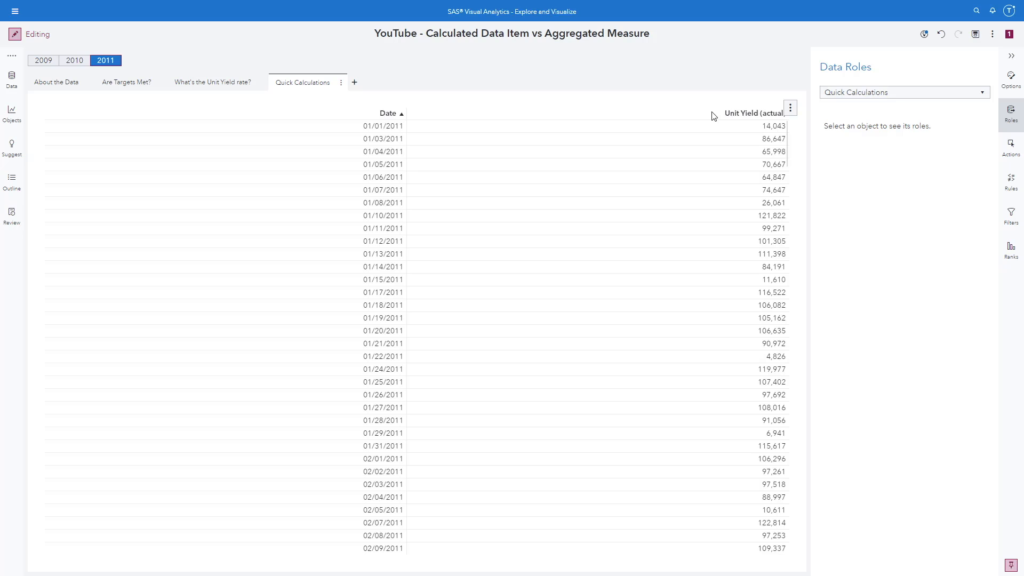
Create a Cumulative total calculation from Unit Yield (actual), named Unit Yield (actual) (Cumulative total)
click(12, 81)
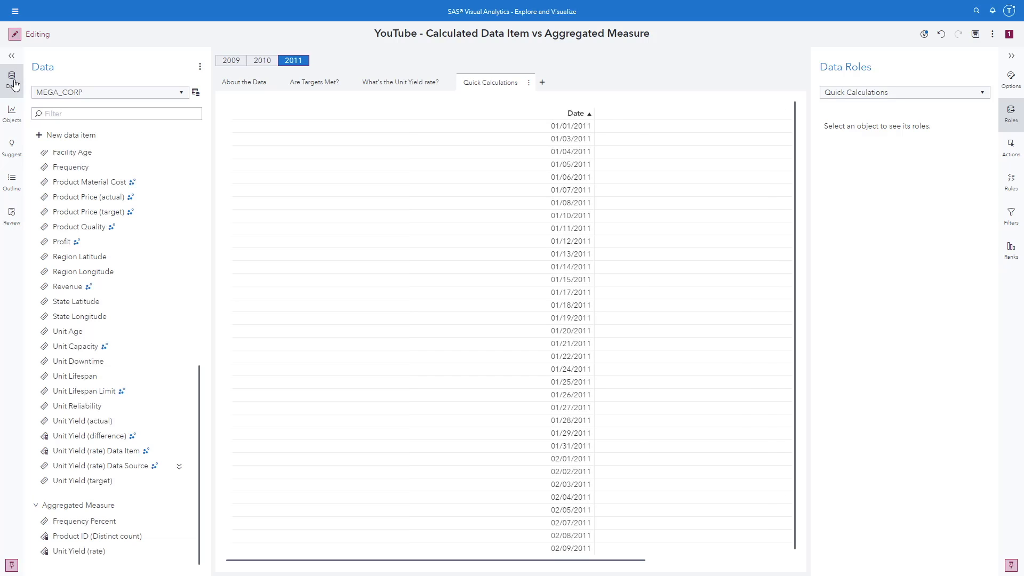
drag(202, 339, 202, 554)
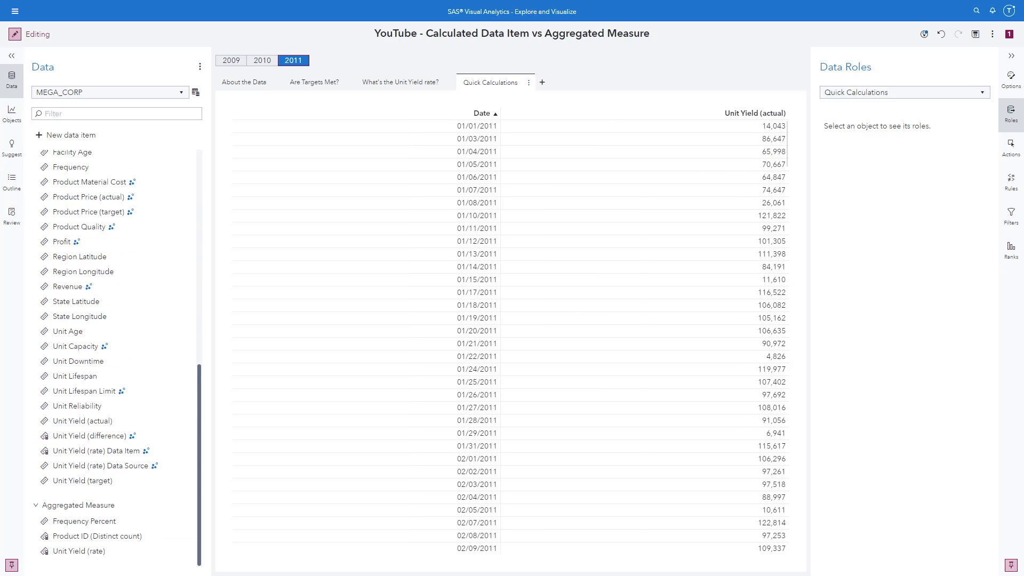
right_click(118, 421)
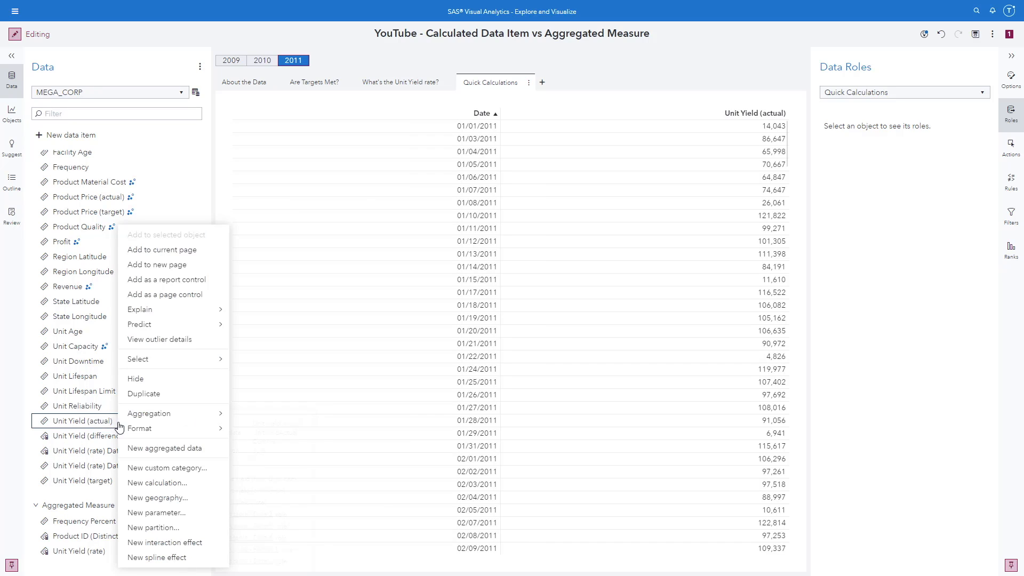
click(167, 483)
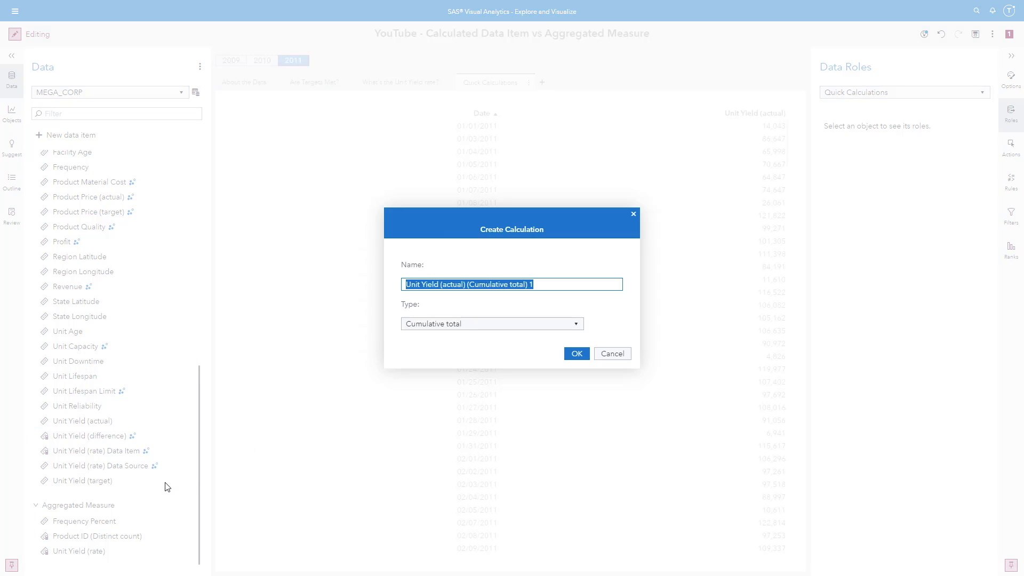
click(516, 326)
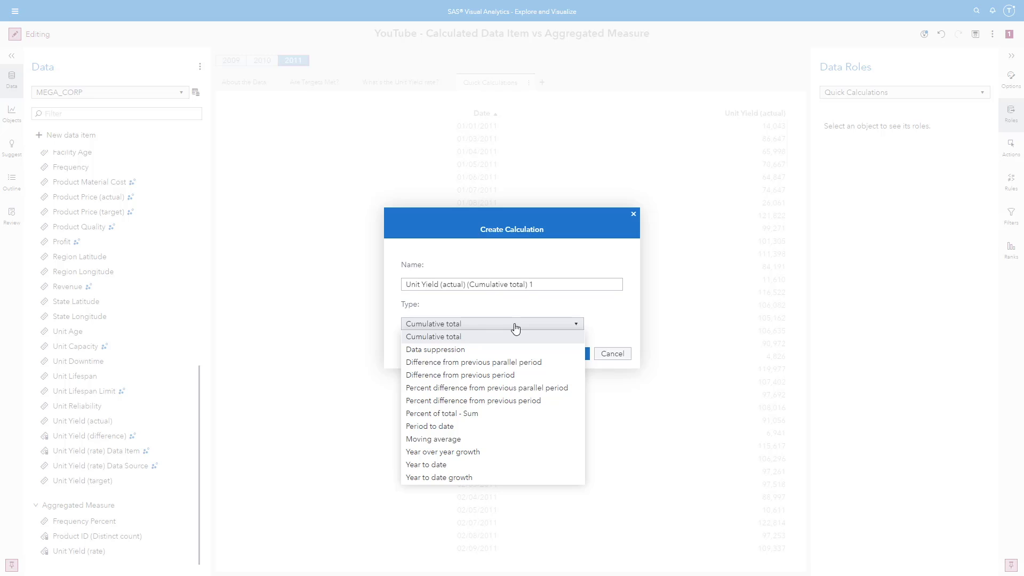
click(441, 337)
click(546, 285)
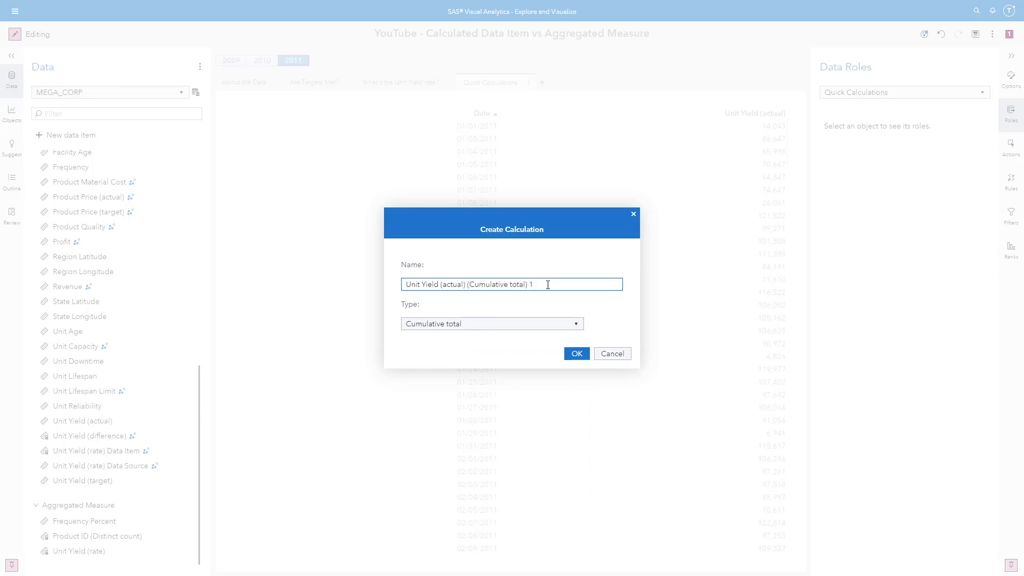
click(576, 354)
Create a Percent of total - Sum calculation from Unit Yield (actual), named Unit Yield (actual) (Percent of total - Sum)
scroll(142, 411, down, 1)
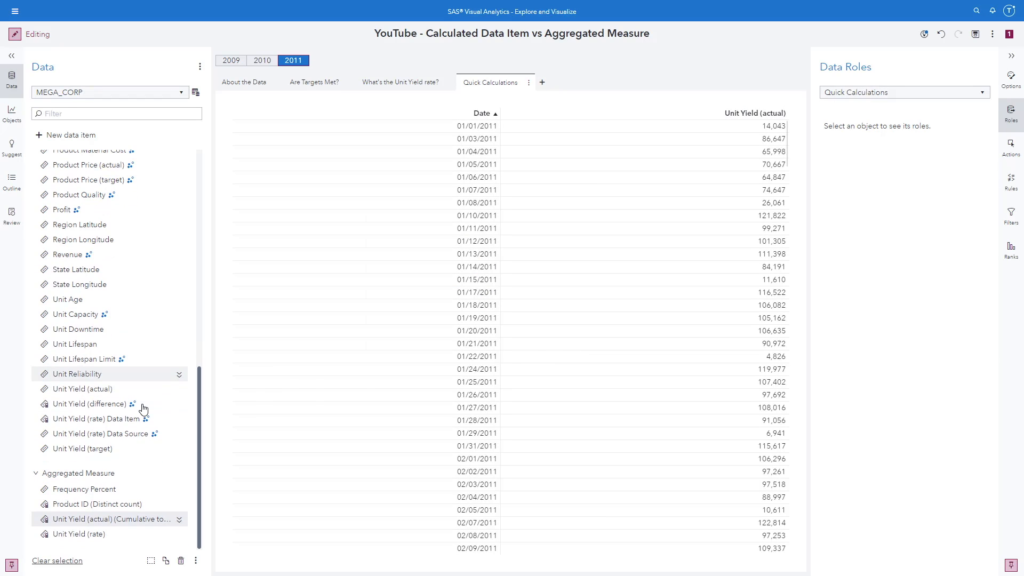
right_click(111, 394)
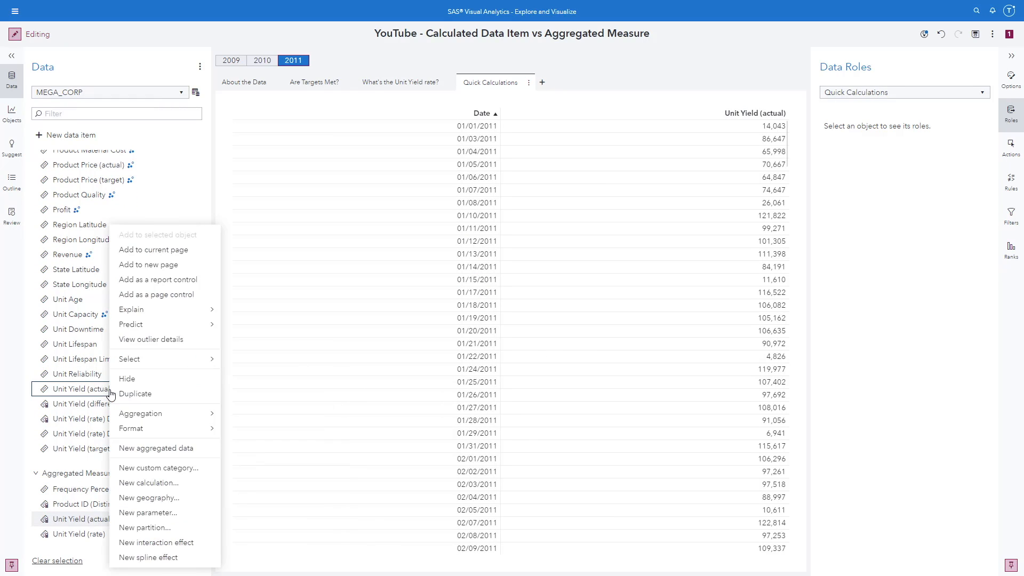
click(133, 483)
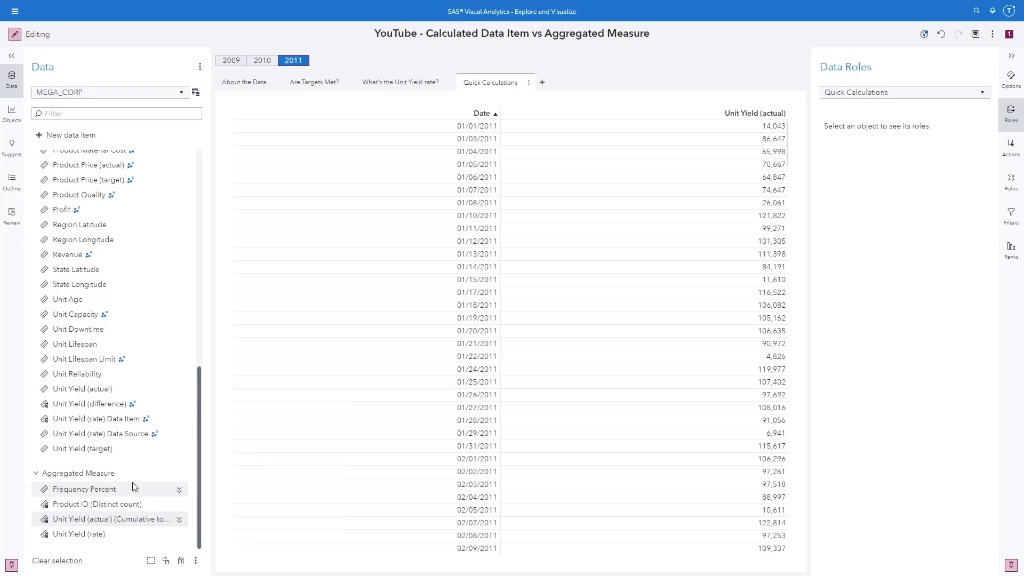
click(472, 325)
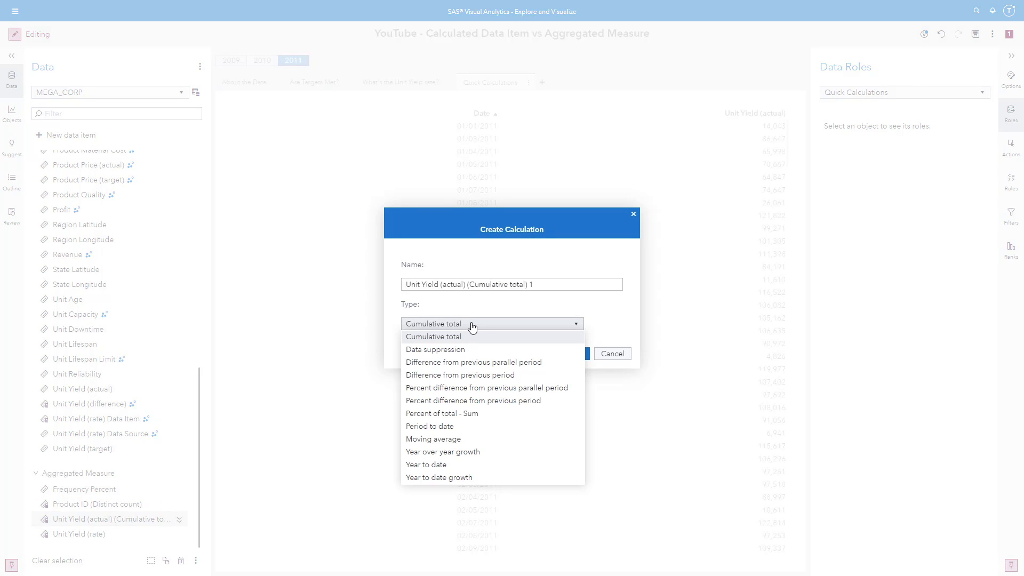
click(443, 414)
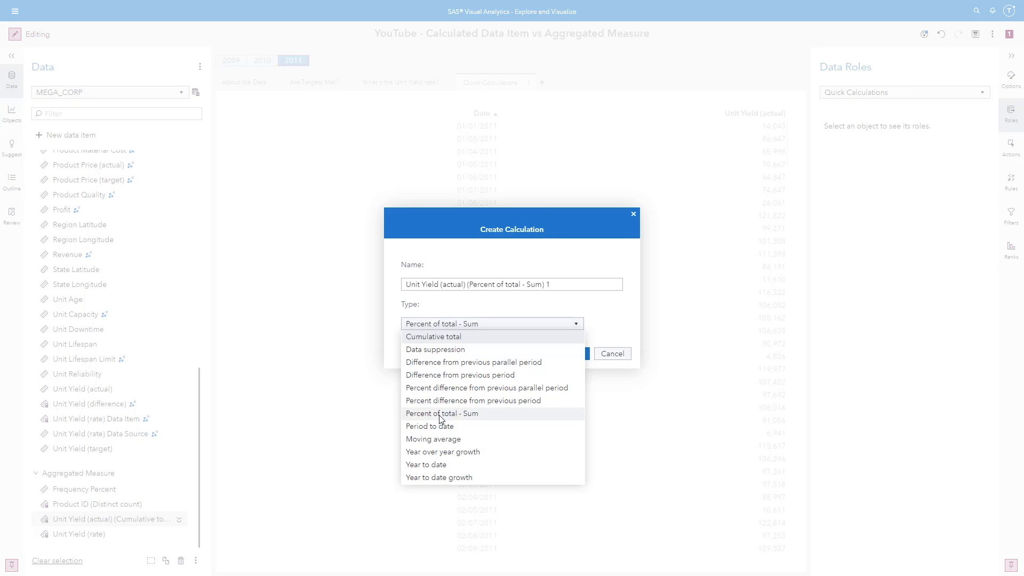
triple_click(555, 284)
click(555, 286)
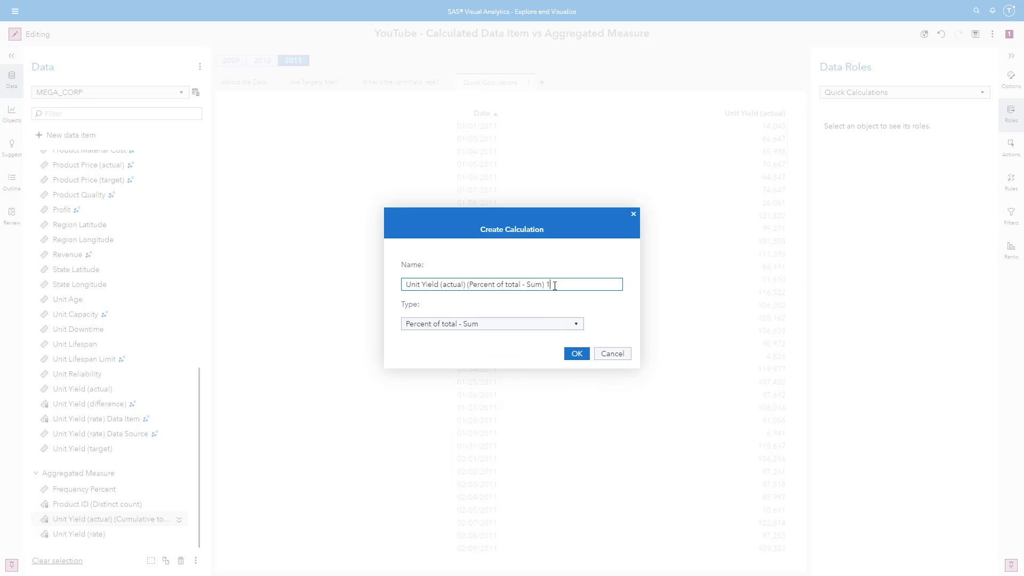
click(575, 354)
Add the Cumulative total and Percent of total - Sum calculations of Unit Yield (actual) as columns of the Quick Calculations table
scroll(203, 483, down, 1)
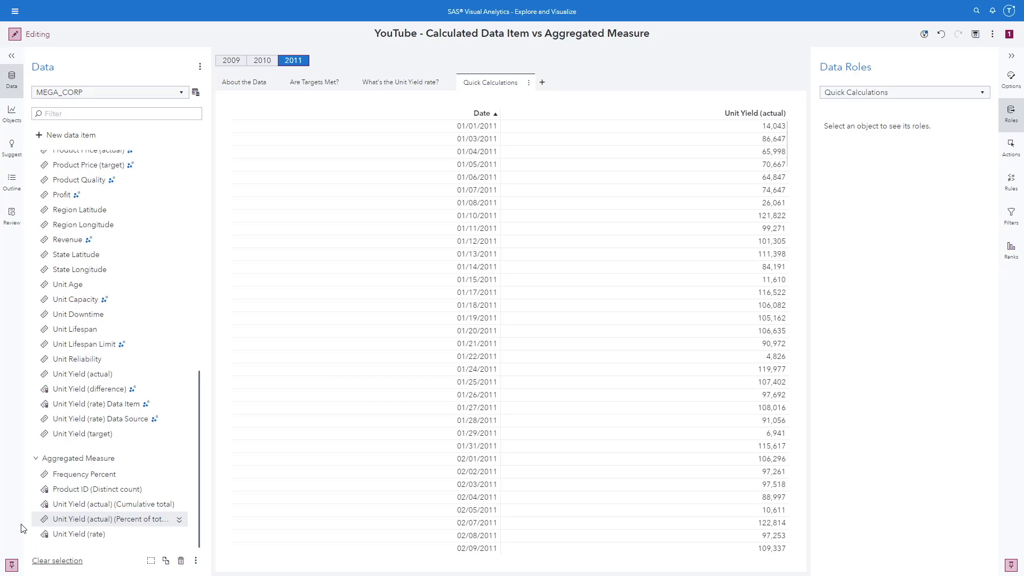
click(424, 117)
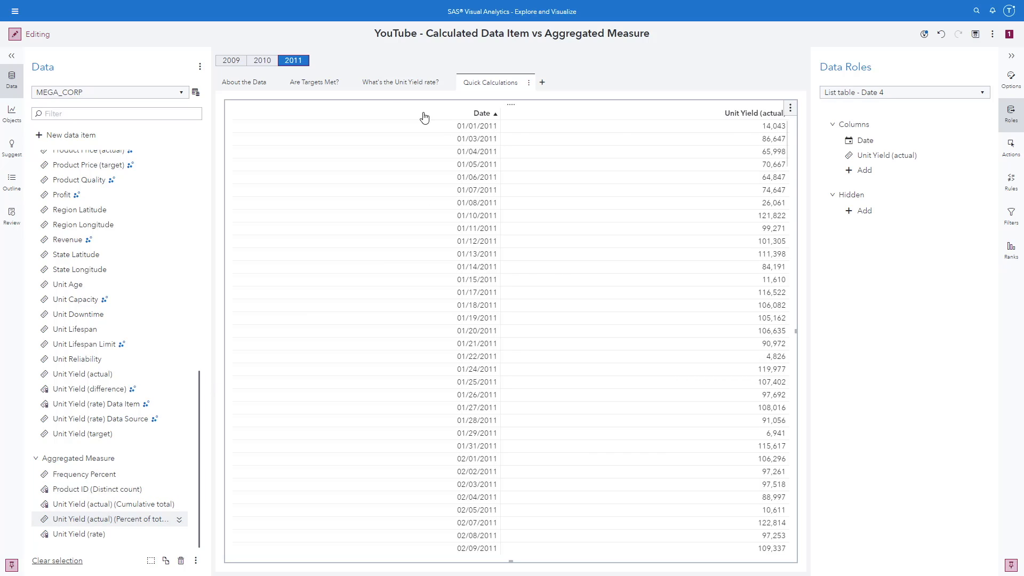
click(848, 177)
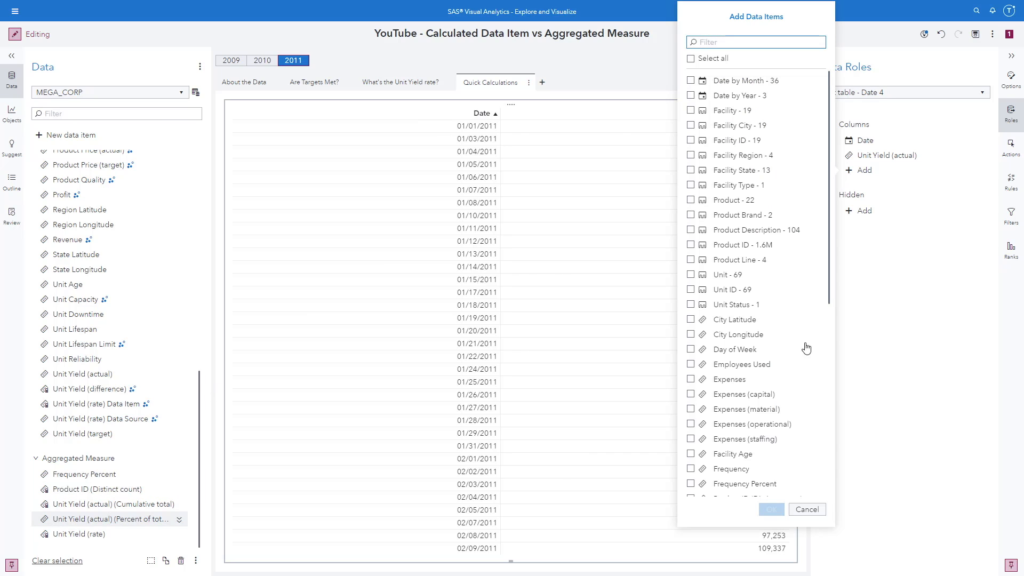
scroll(796, 344, down, 5)
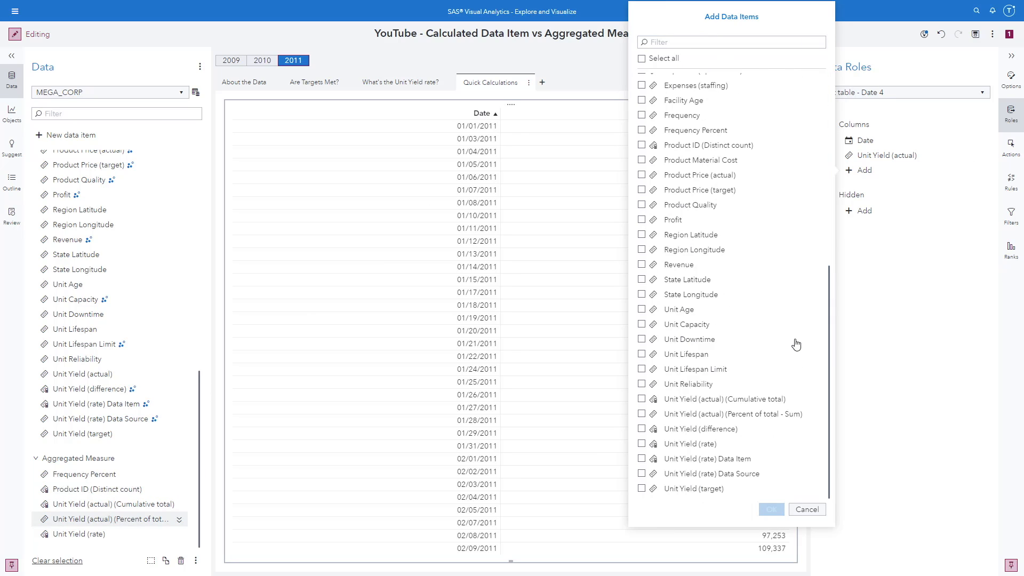
click(642, 401)
click(642, 416)
click(772, 509)
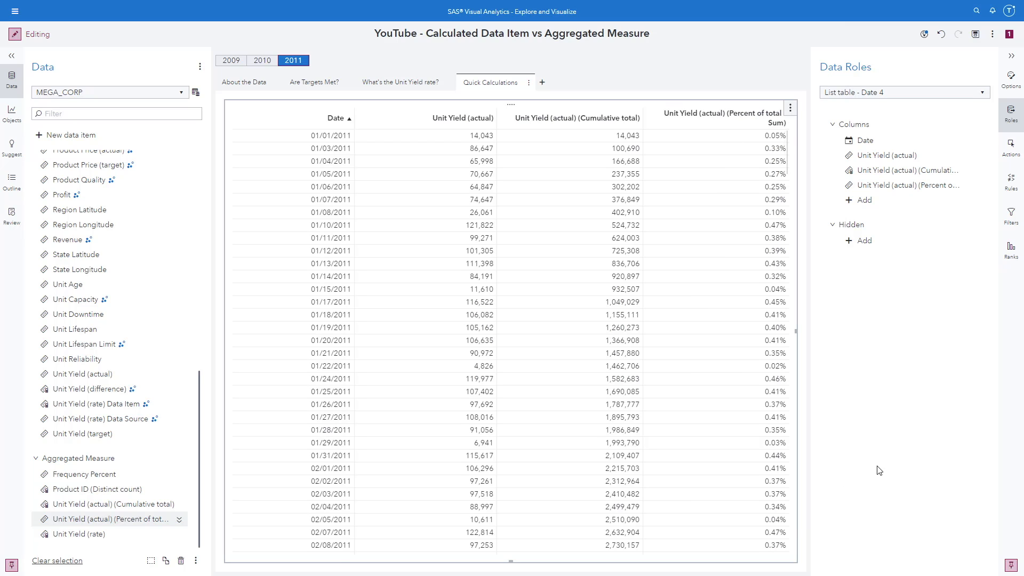
Turn on totals for all measure columns of the Date list table
click(1014, 80)
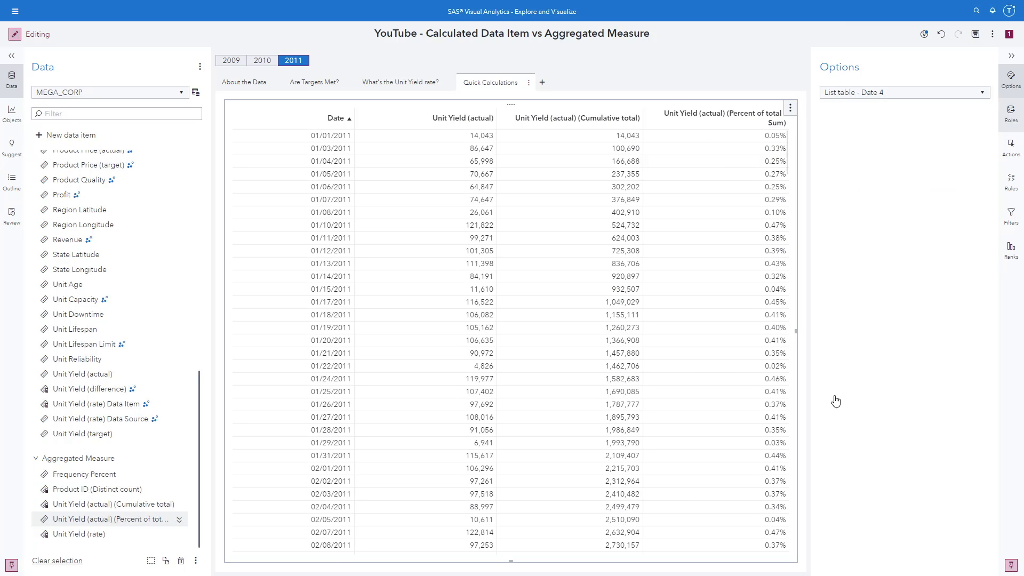
scroll(873, 378, down, 8)
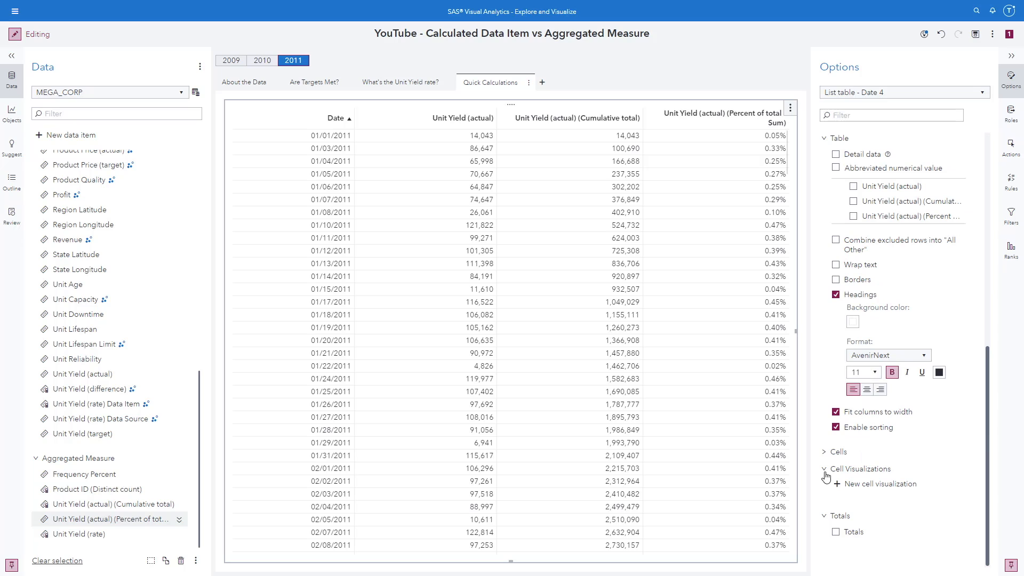
click(836, 533)
scroll(882, 423, down, 3)
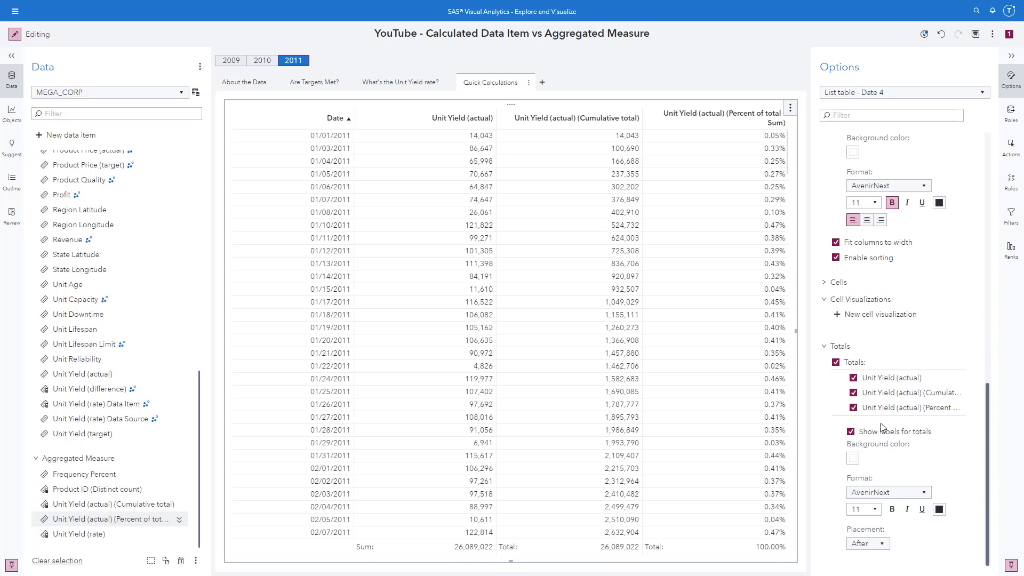
Format the totals row with a blue background and bold white text
click(853, 458)
click(730, 437)
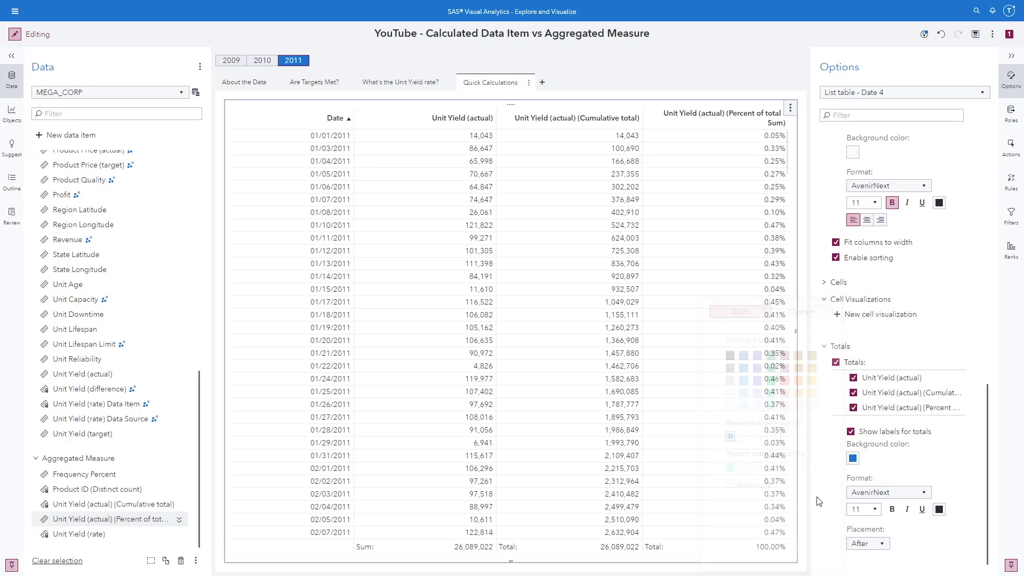
click(940, 509)
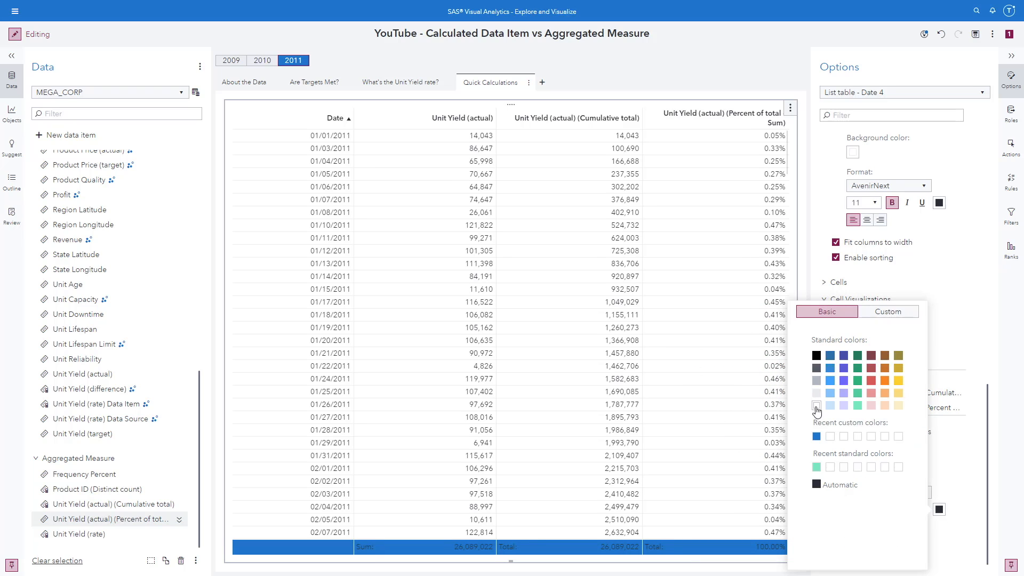
click(816, 405)
click(892, 509)
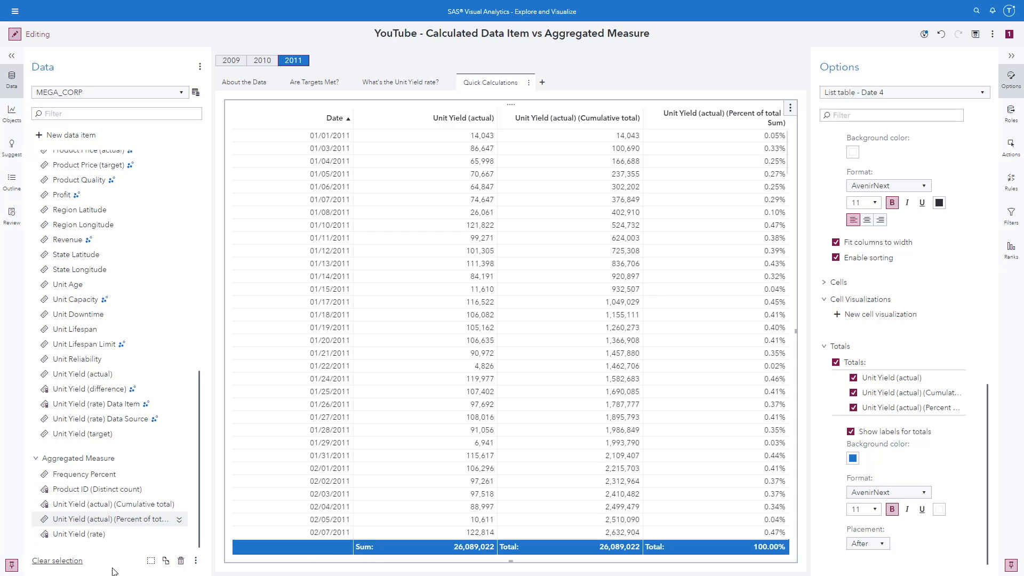
Open the Unit Yield (actual) (Cumulative total) calculation for editing and look up its AggregateCells operator among the Aggregated (tabular) operators
ctrl+click(110, 504)
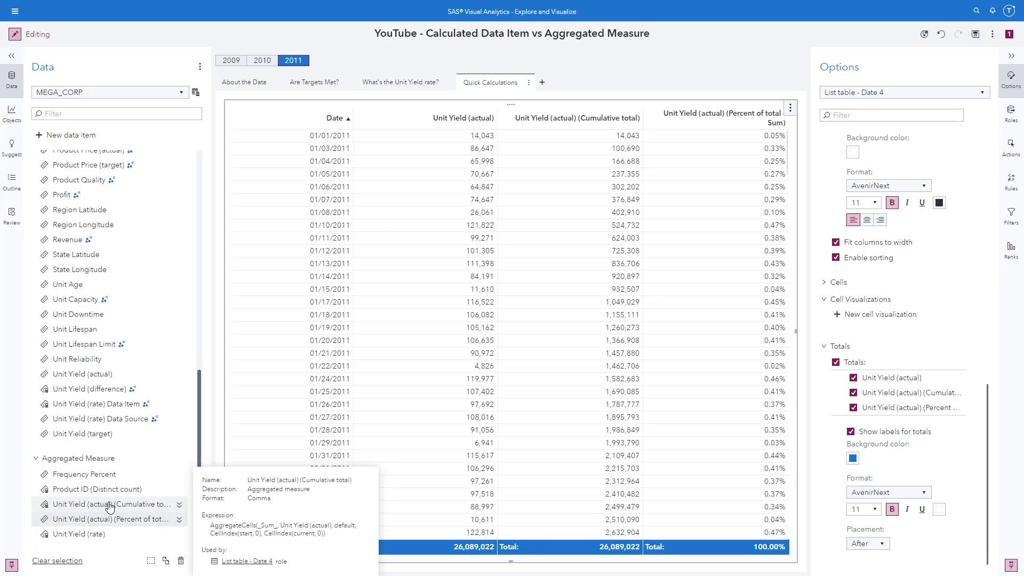
right_click(110, 507)
click(130, 539)
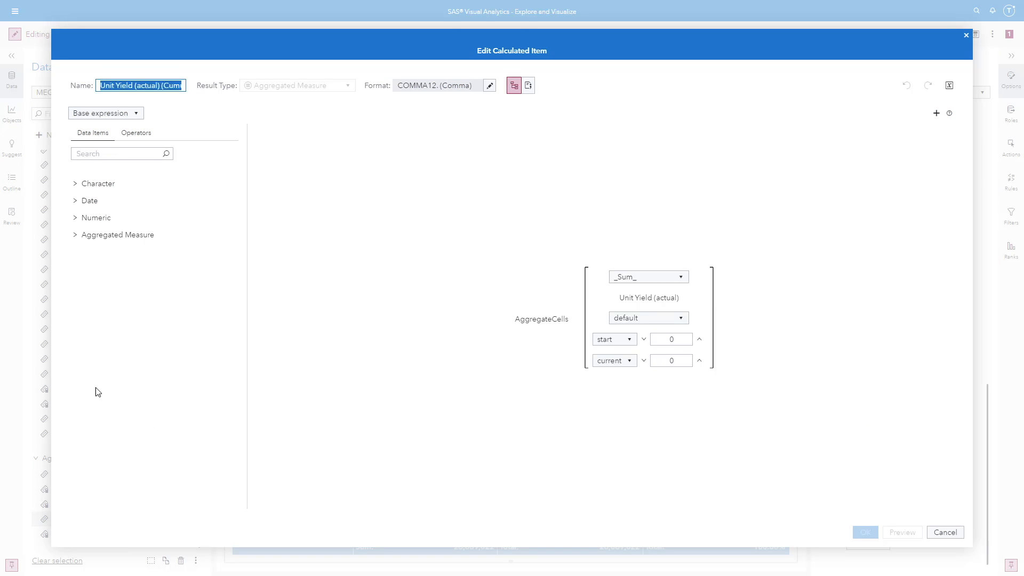
click(137, 135)
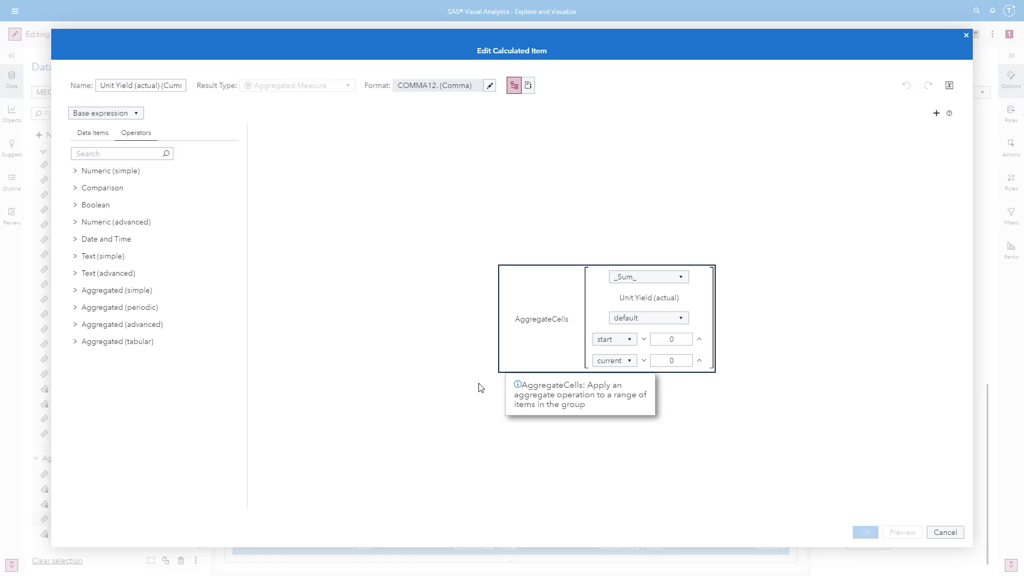
click(75, 342)
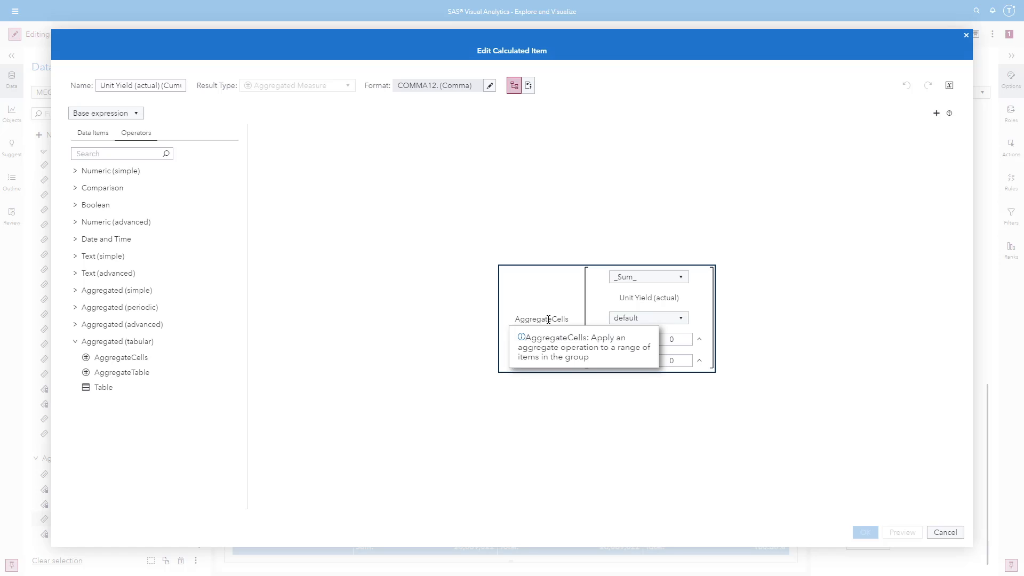
Review the aggregation and direction options of the AggregateCells expression, then close the calculation without changes
click(684, 278)
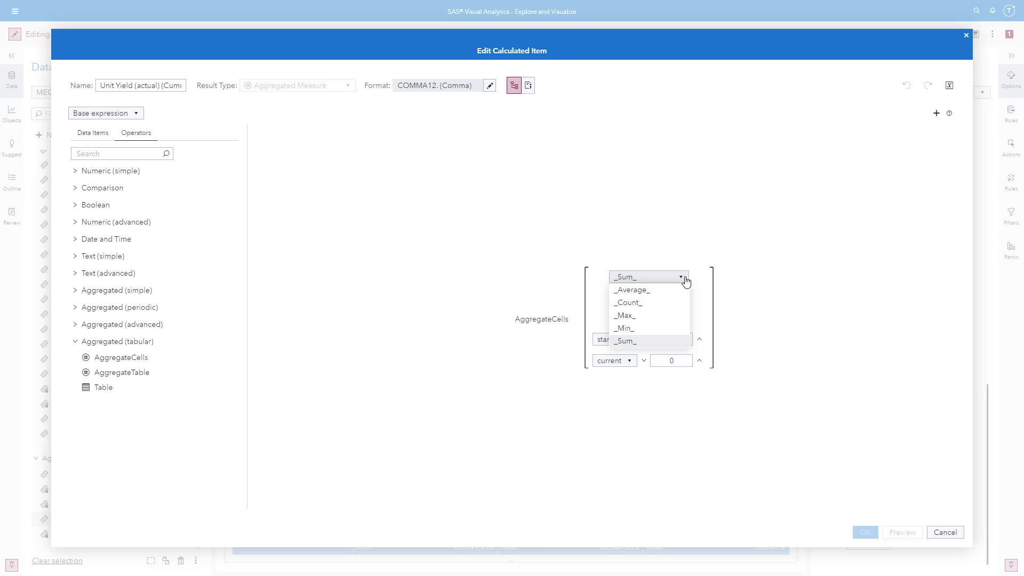
click(697, 261)
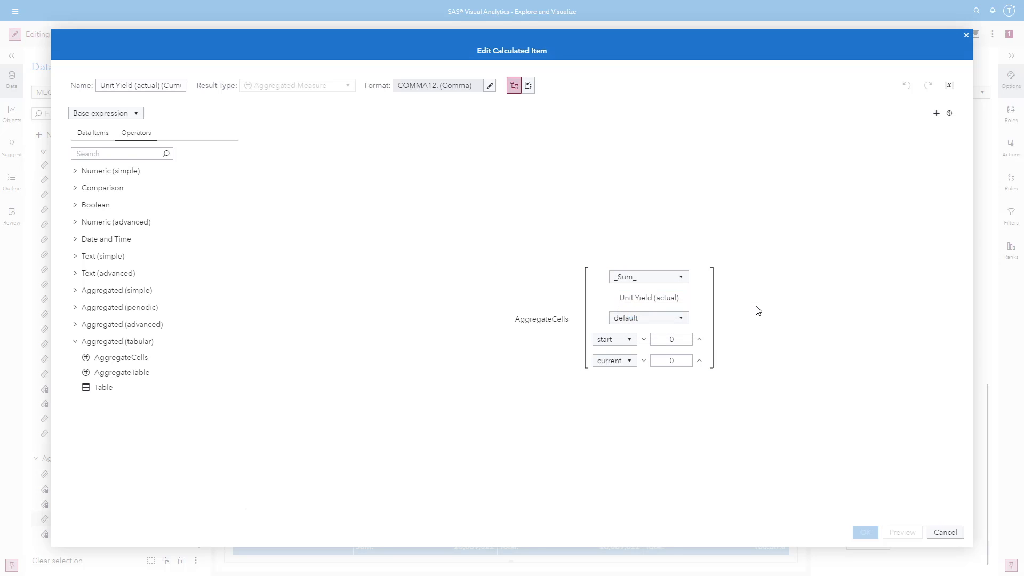
click(683, 319)
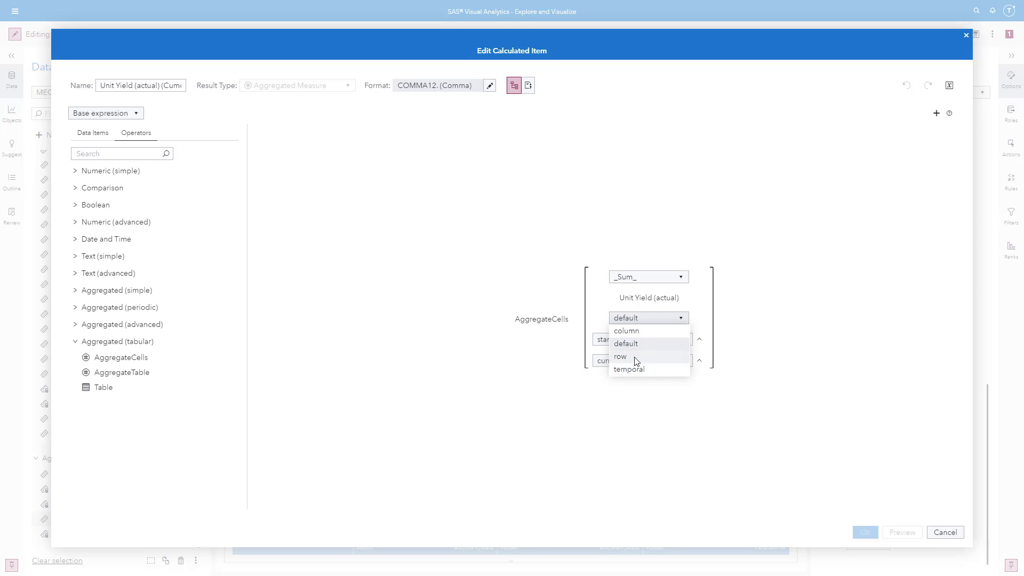
click(664, 345)
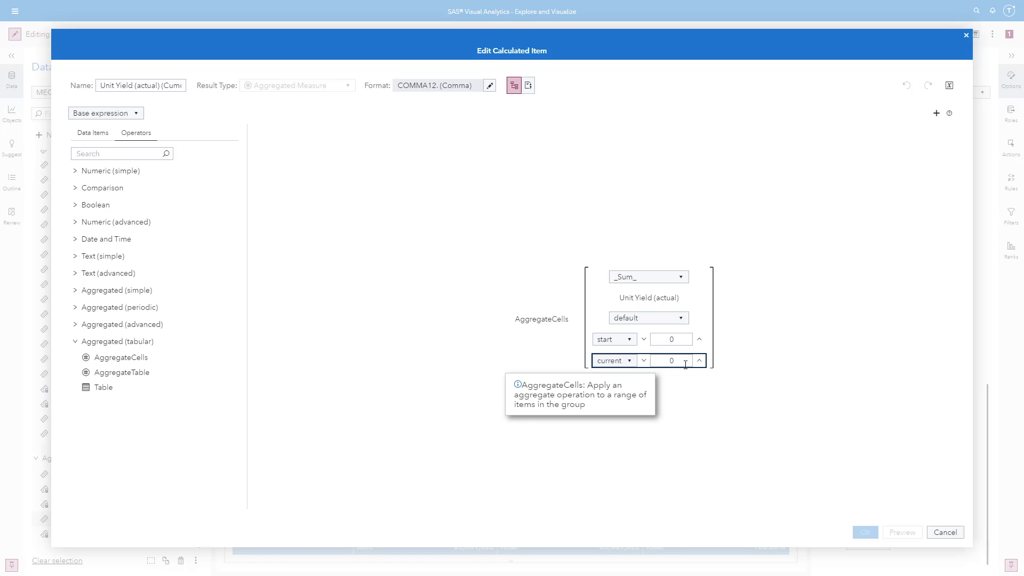
click(945, 533)
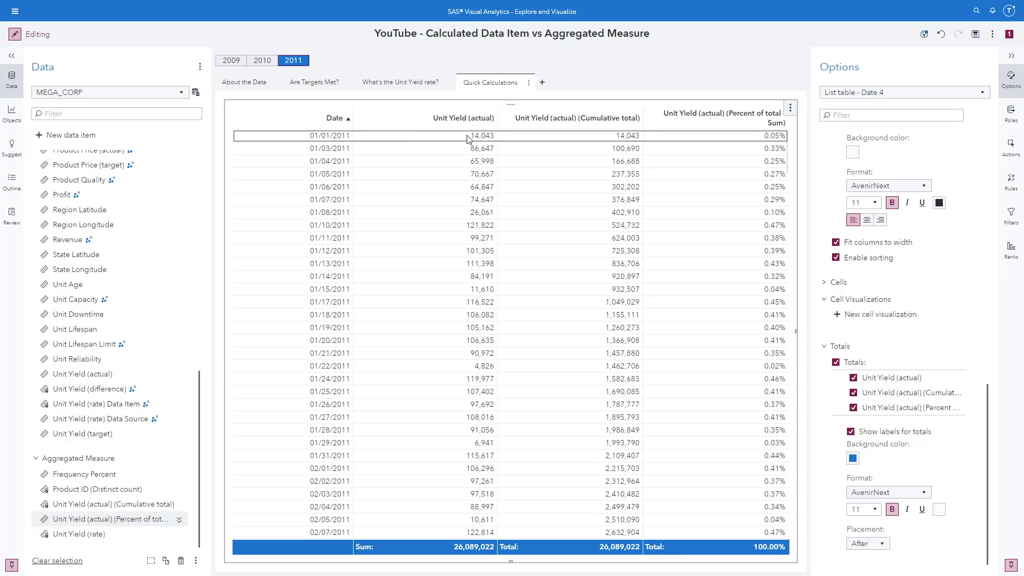
Examine the cumulative totals in the first table rows and check which actions the Percent of total - Sum item offers
click(611, 151)
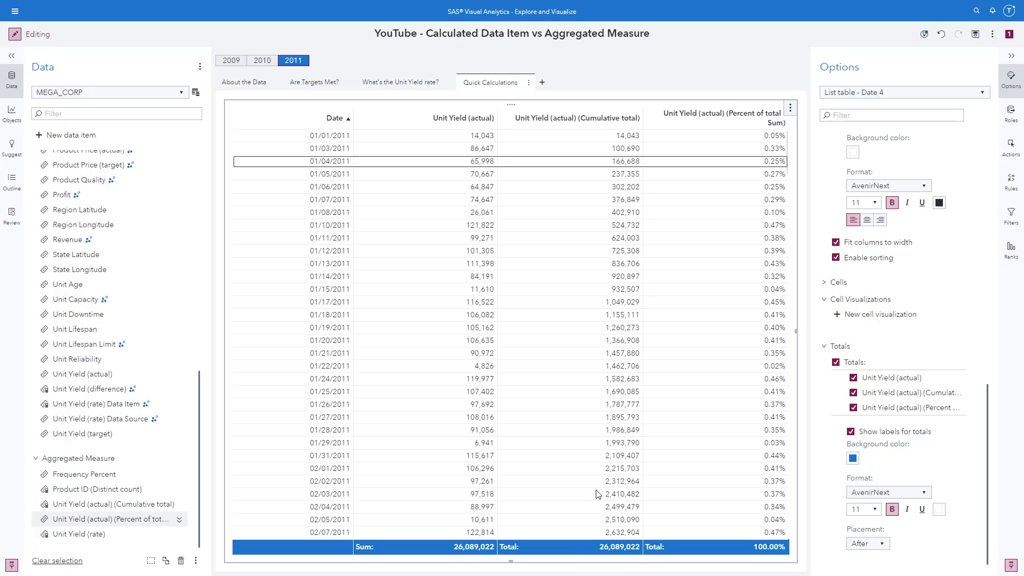
click(271, 141)
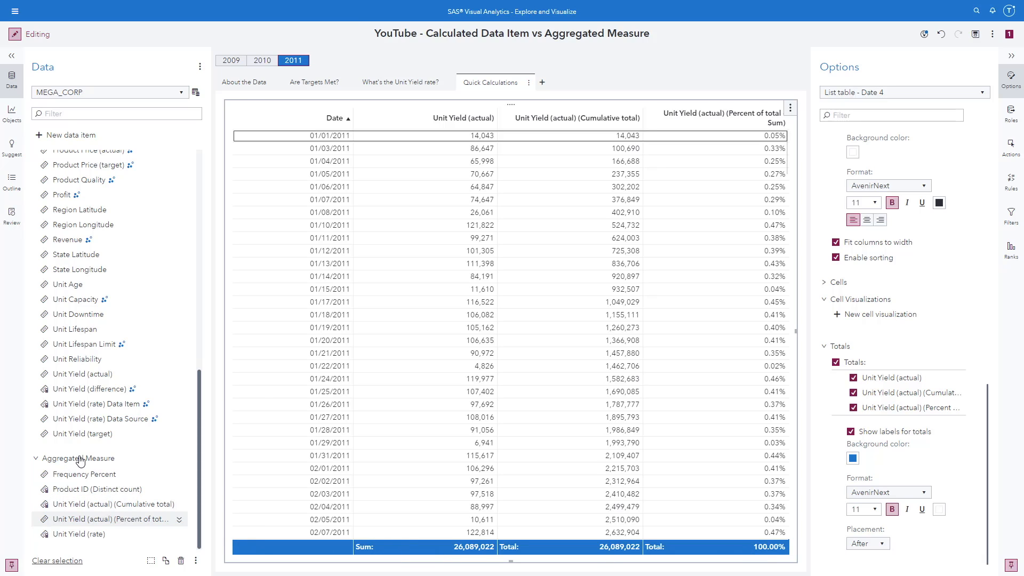
click(57, 560)
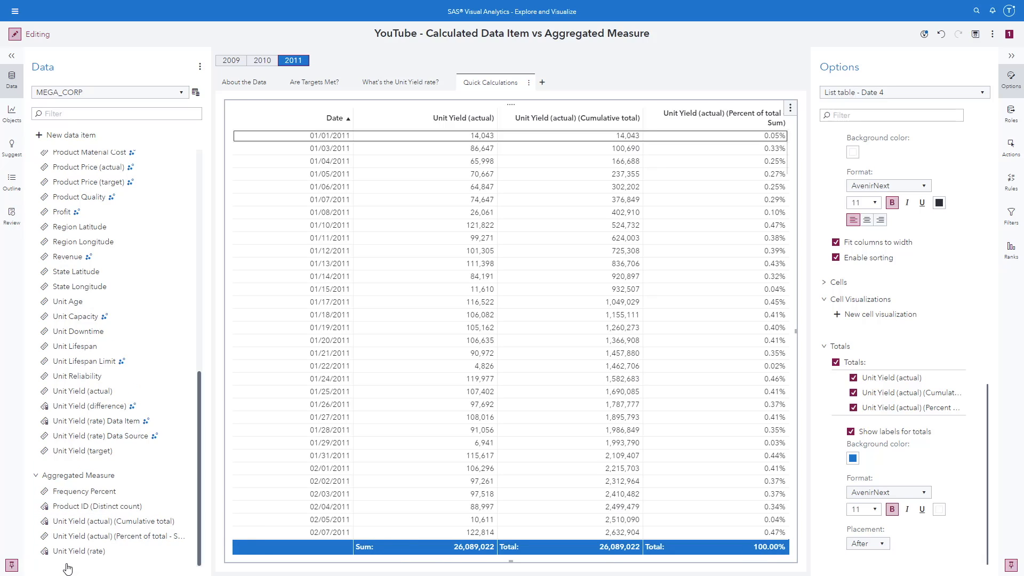
right_click(133, 538)
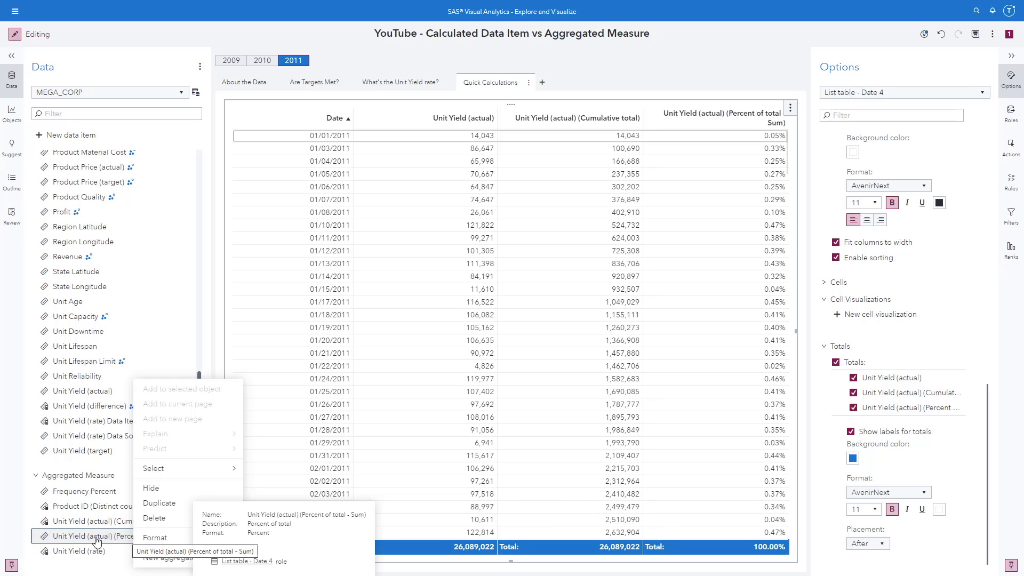
click(24, 540)
mouse_move(118, 540)
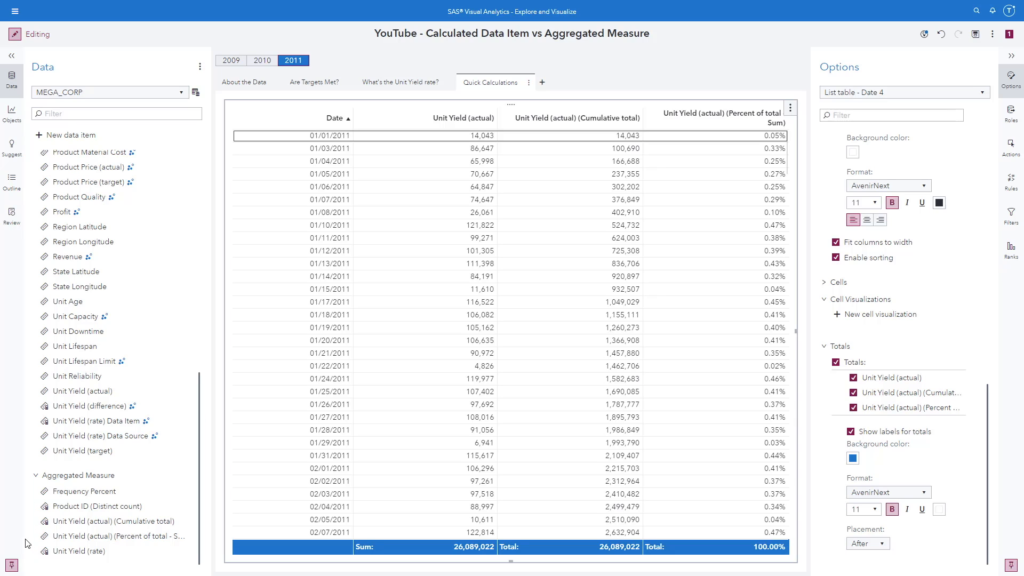
Start a new calculated item and insert the x / y division operator as its expression
click(42, 137)
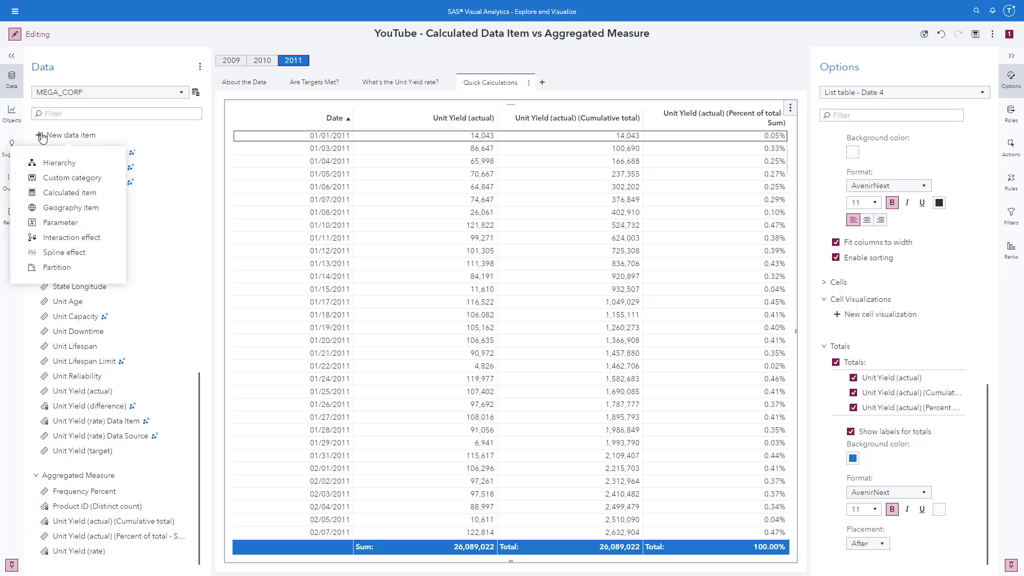
click(57, 194)
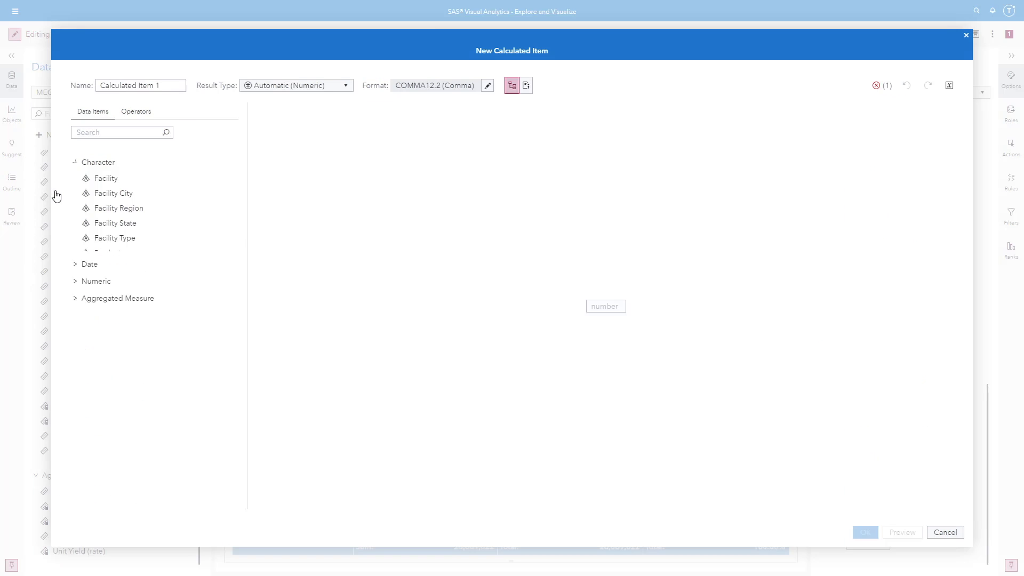
click(137, 111)
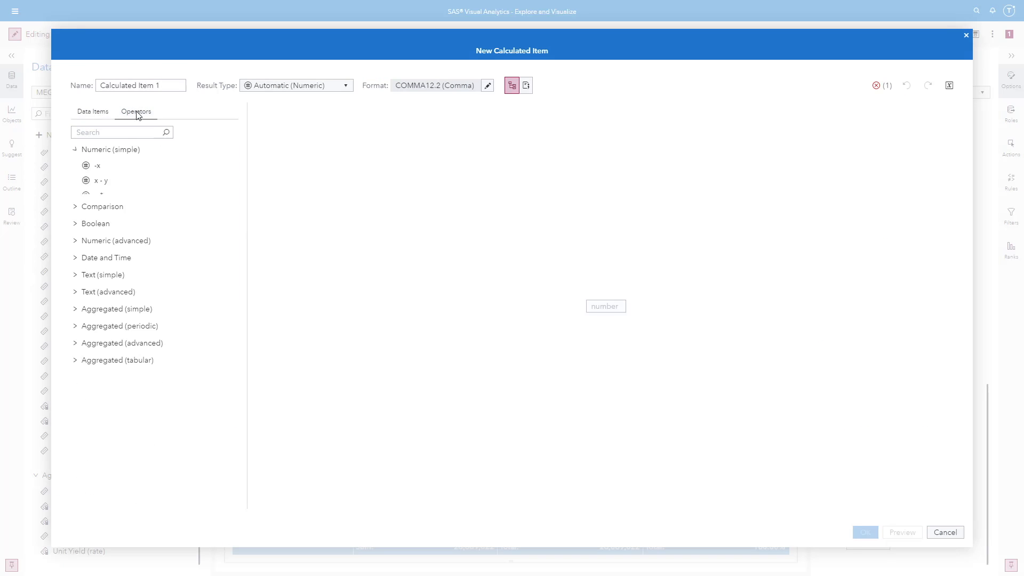
click(75, 151)
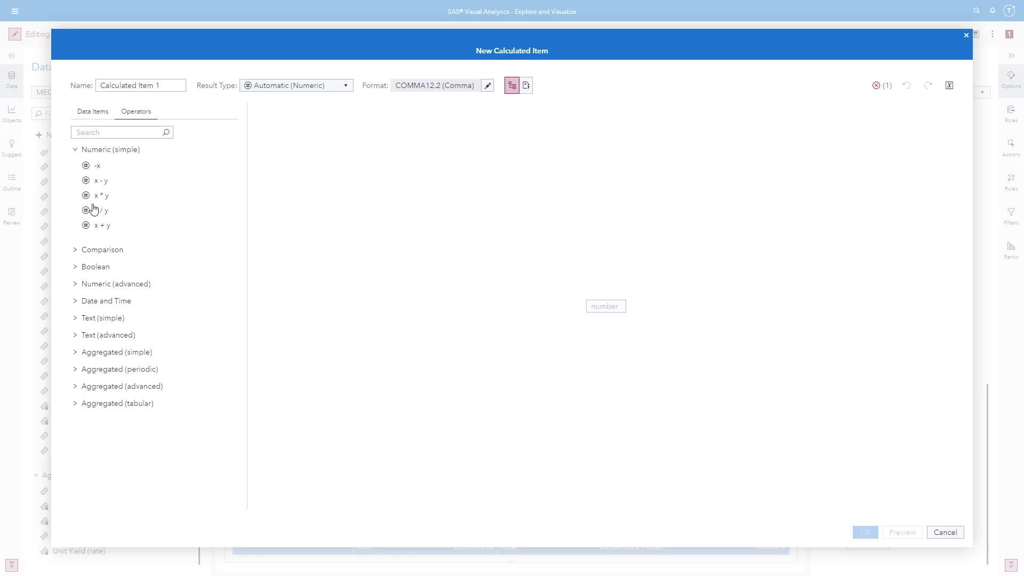
double_click(104, 216)
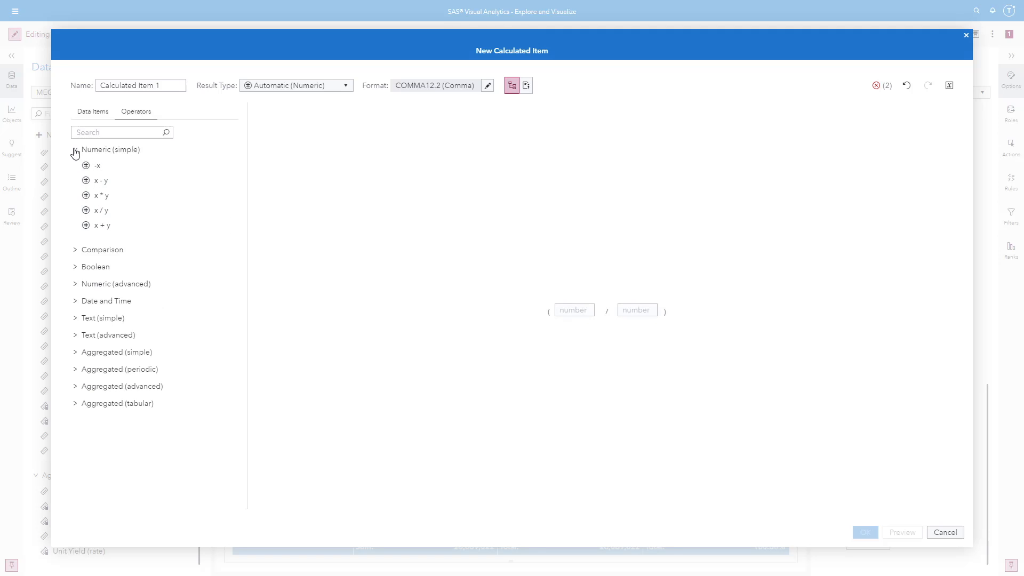
Insert the Sum operator in both parts of the division, using _ByGroup_ for the numerator and _ForAll_ for the denominator
click(75, 353)
drag(239, 355, 232, 454)
drag(102, 425, 579, 309)
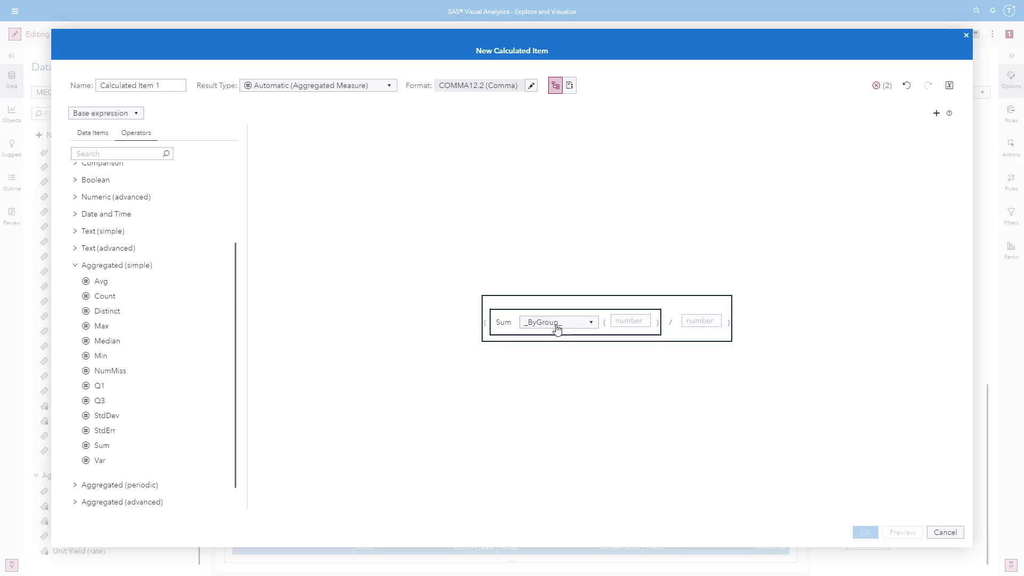
drag(103, 448, 694, 323)
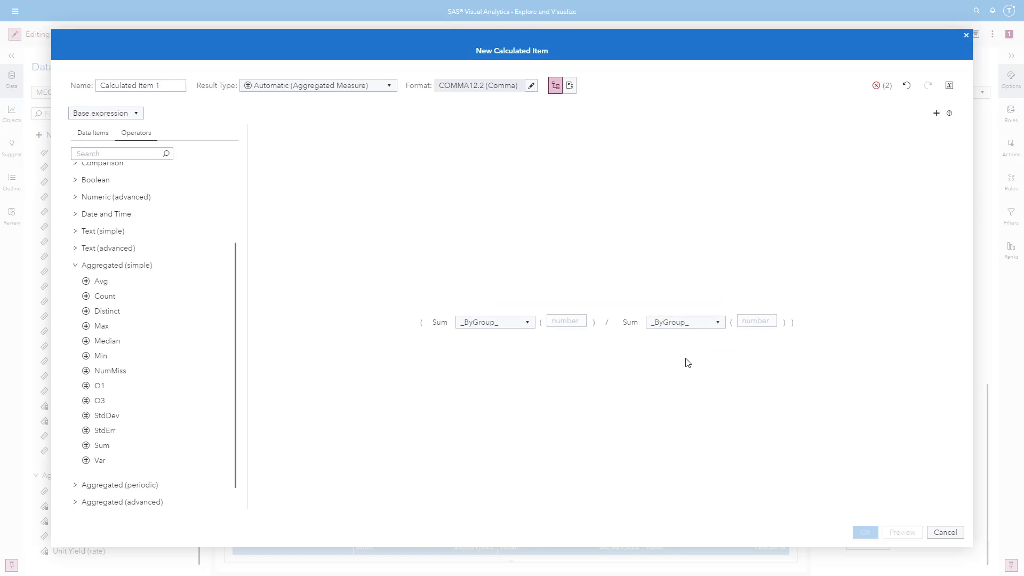
click(704, 321)
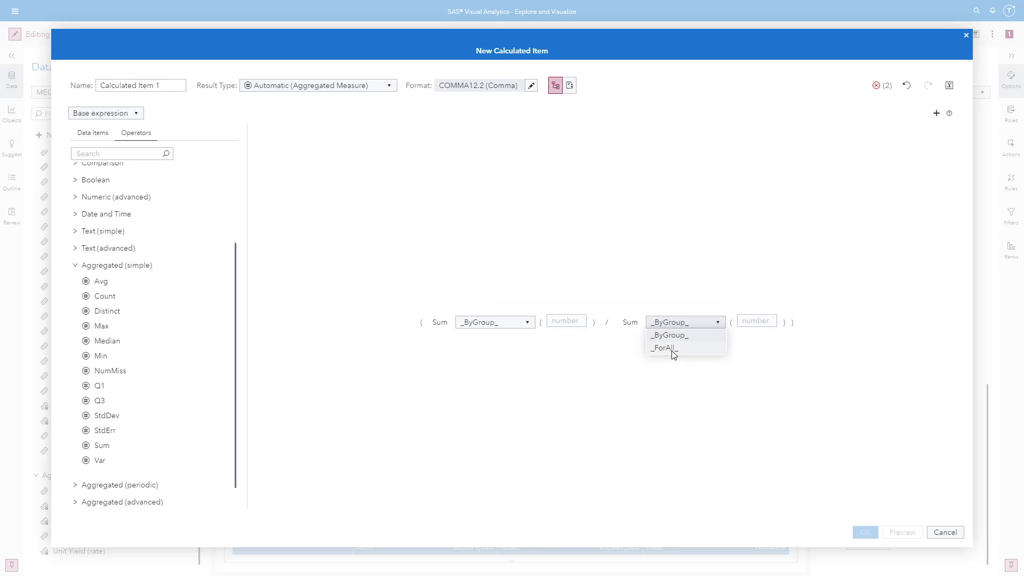
click(673, 352)
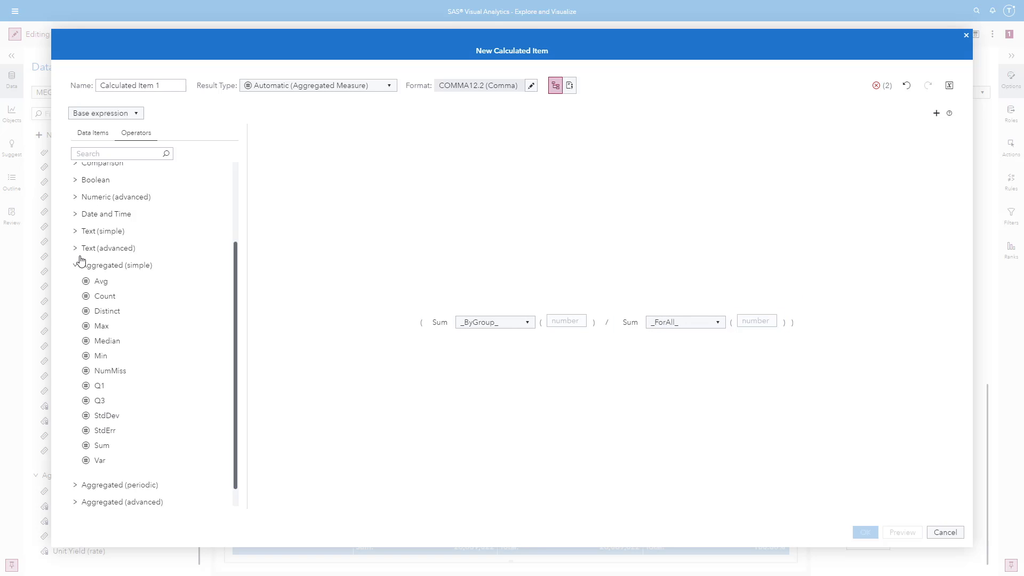
Find Unit Yield (actual) among the data items and place it in both Sum operators
click(85, 134)
click(89, 153)
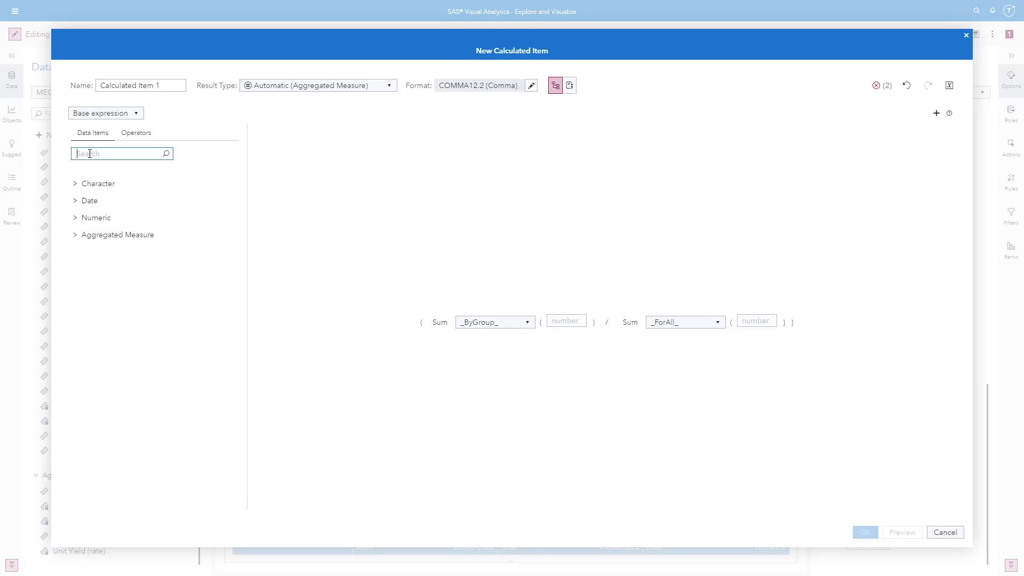
text(ac)
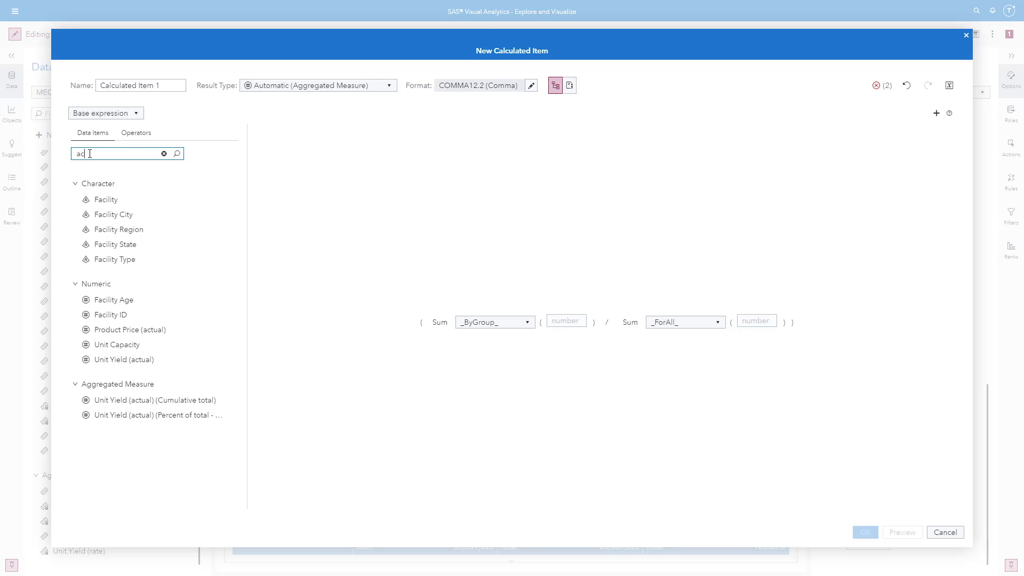
text(tua)
drag(123, 215, 561, 322)
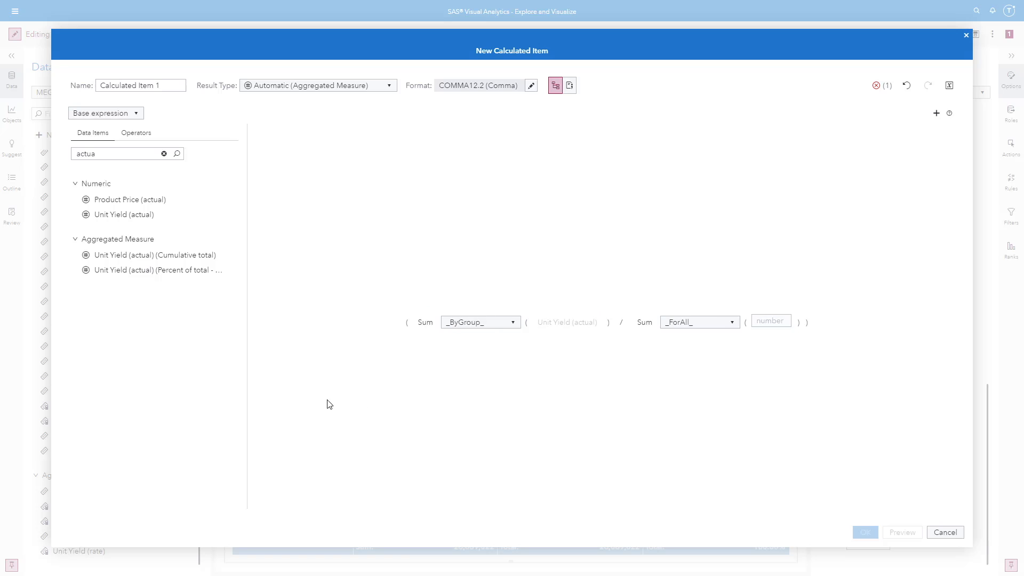
drag(119, 217, 767, 322)
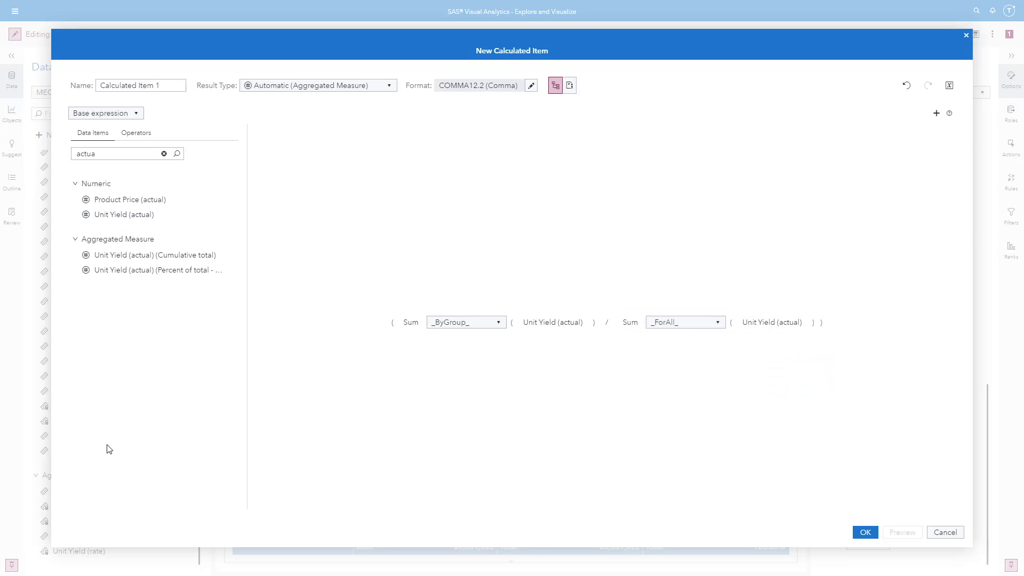
Name the calculated item Percent of Total (manual), give it the Percent format, and save it
triple_click(139, 85)
text(Percent of Total (manual))
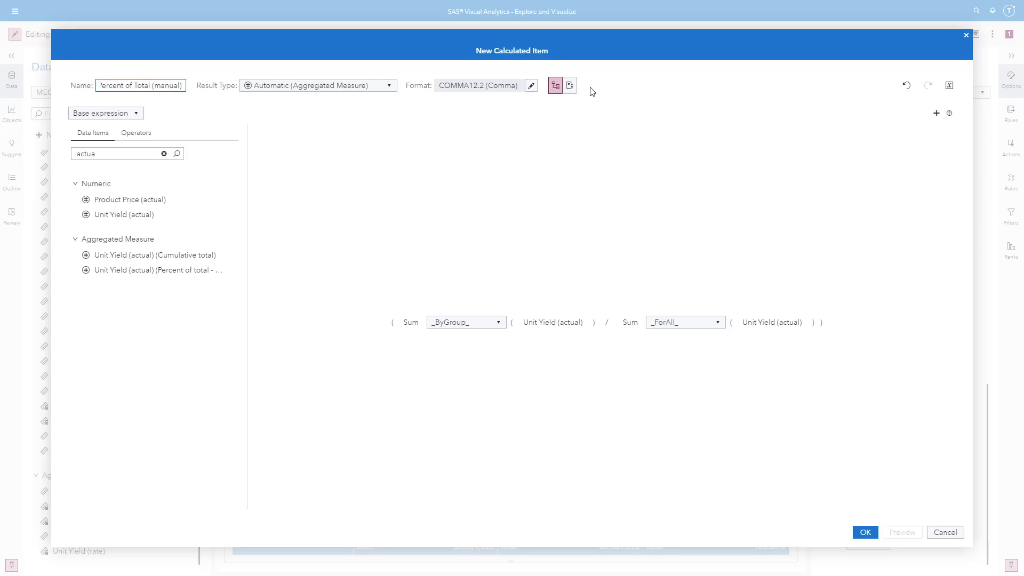
click(532, 85)
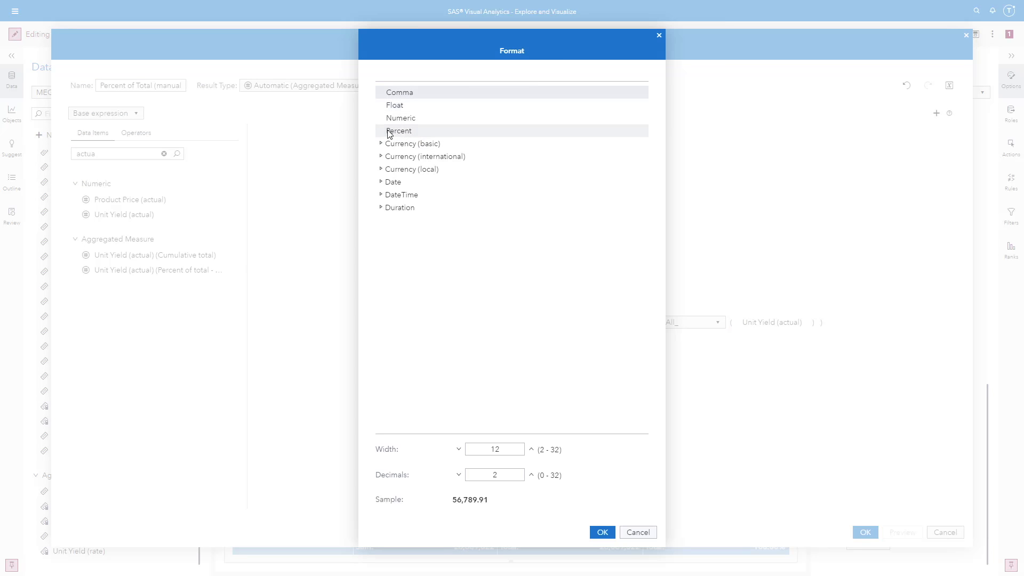
click(395, 131)
click(603, 533)
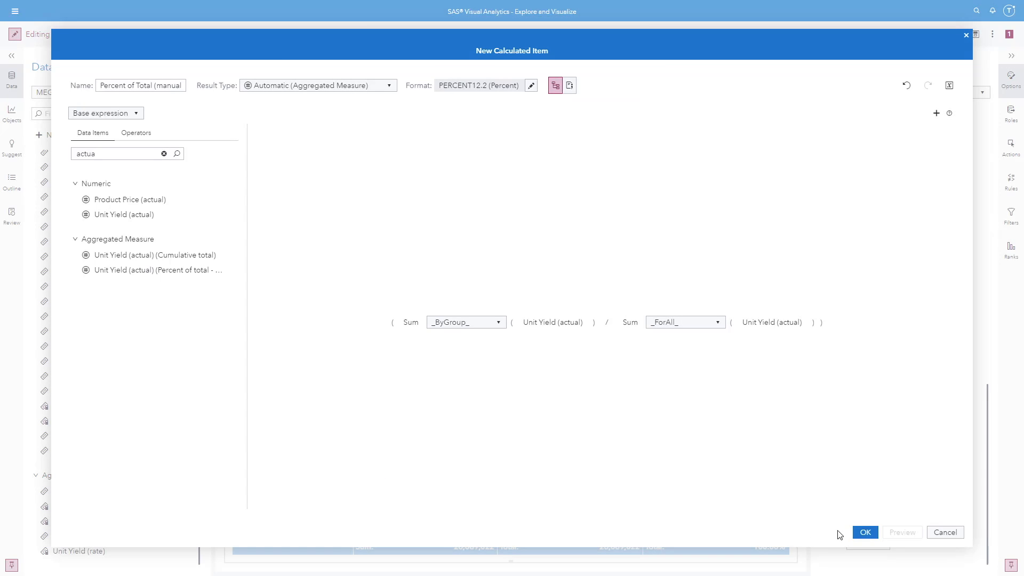
click(865, 532)
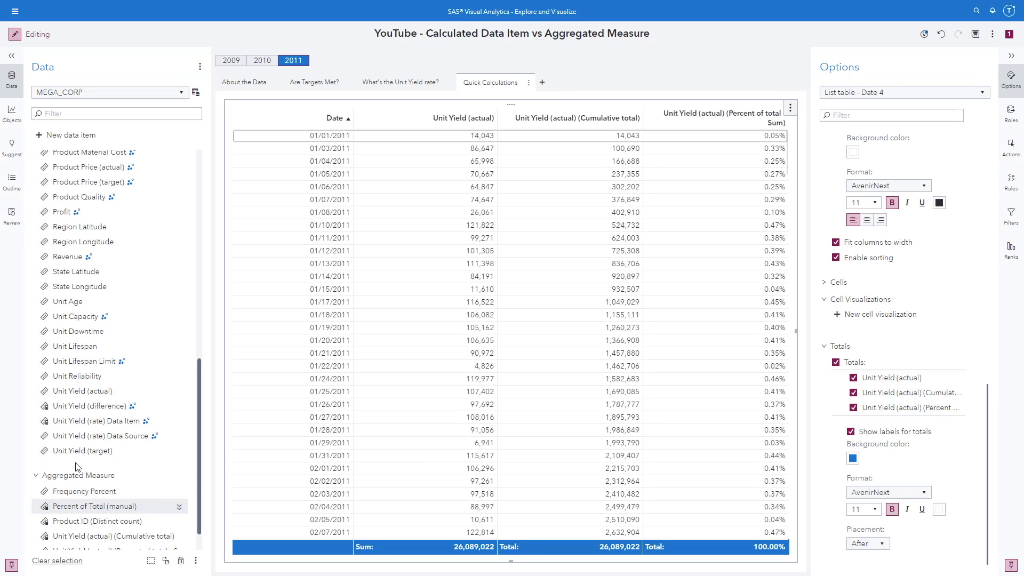
Add Percent of Total (manual) as a column of the list table on the Quick Calculations page
scroll(107, 469, down, 1)
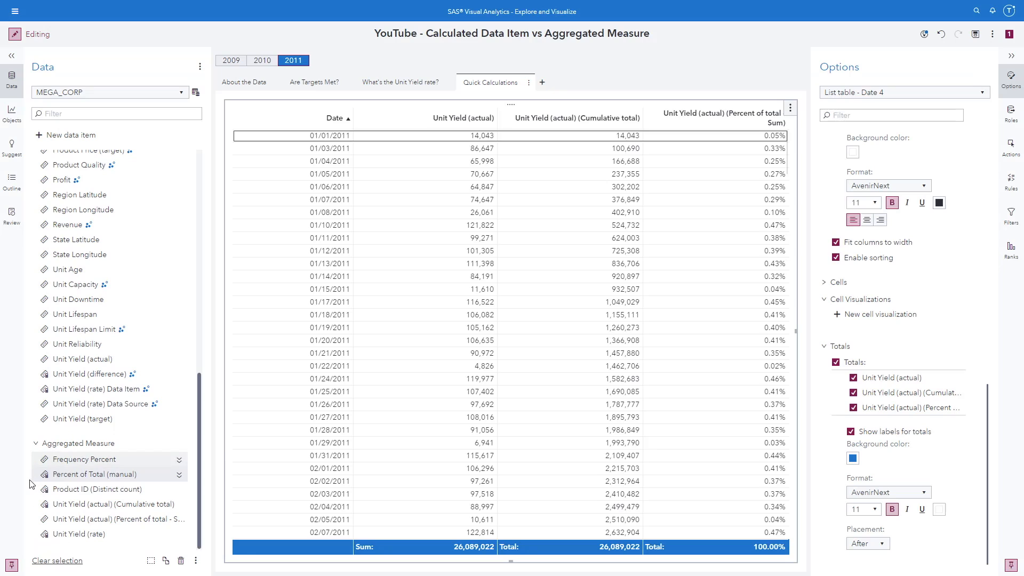
mouse_move(117, 479)
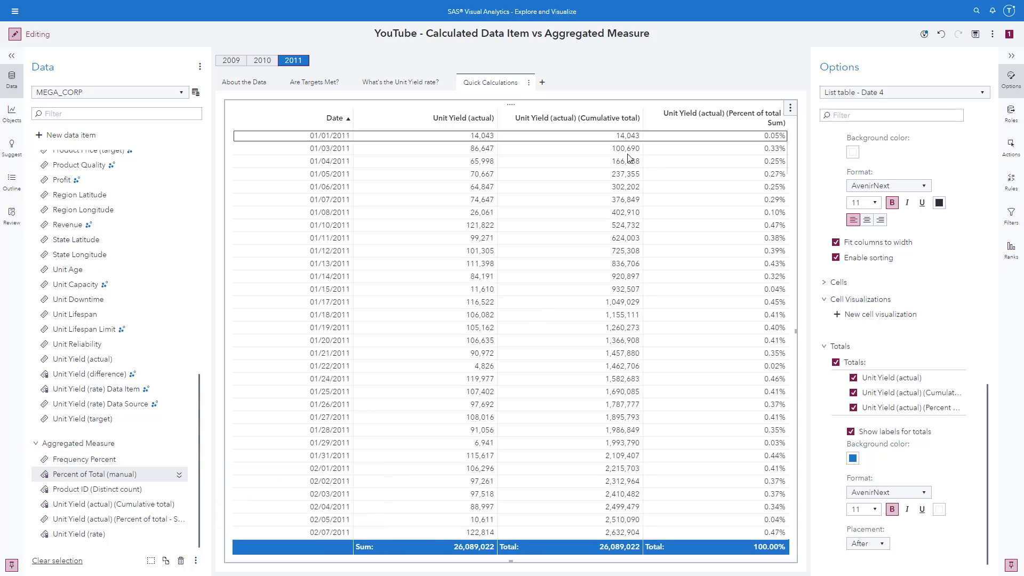
click(1017, 115)
click(863, 201)
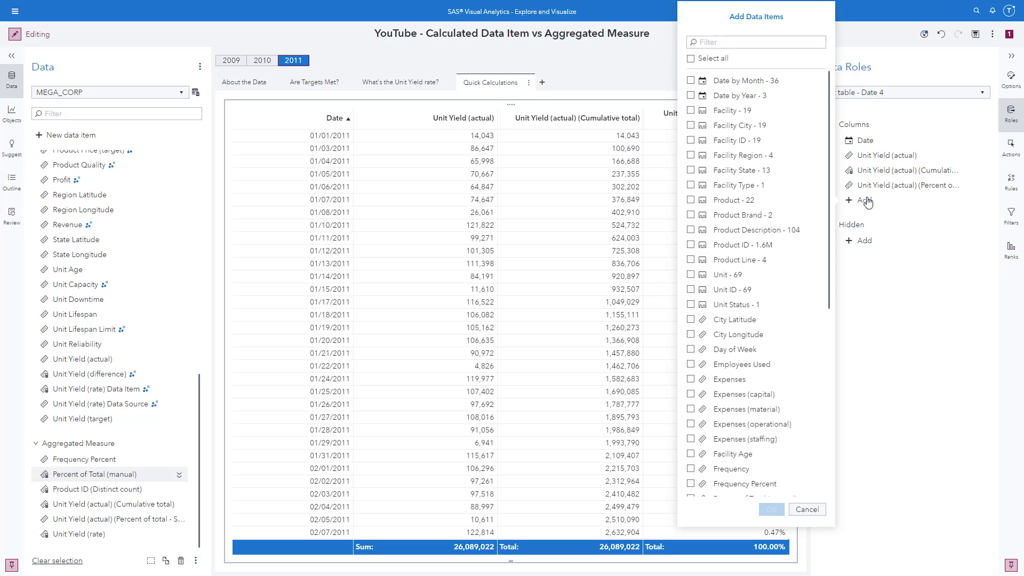
click(828, 475)
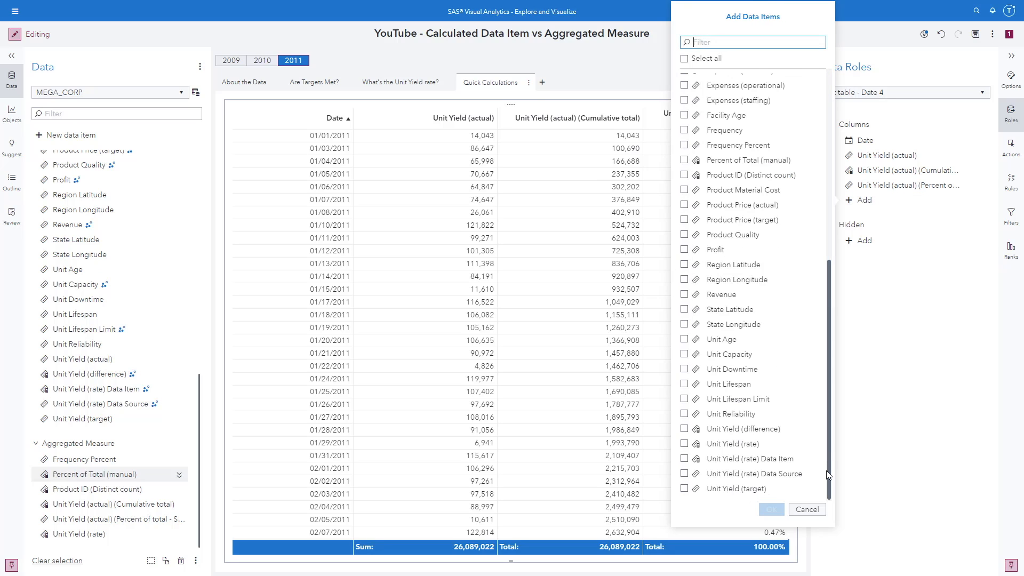
click(684, 160)
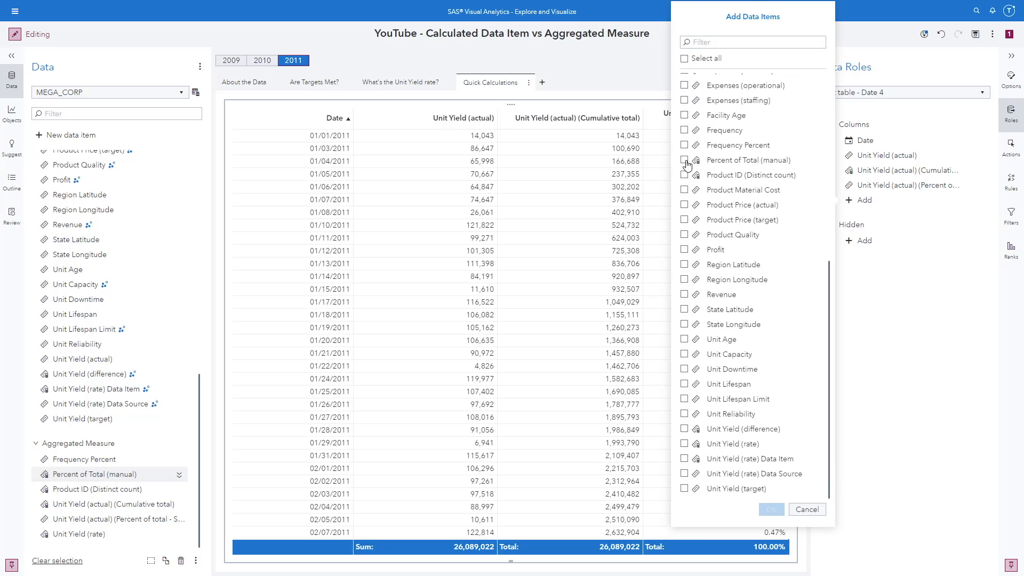
click(772, 510)
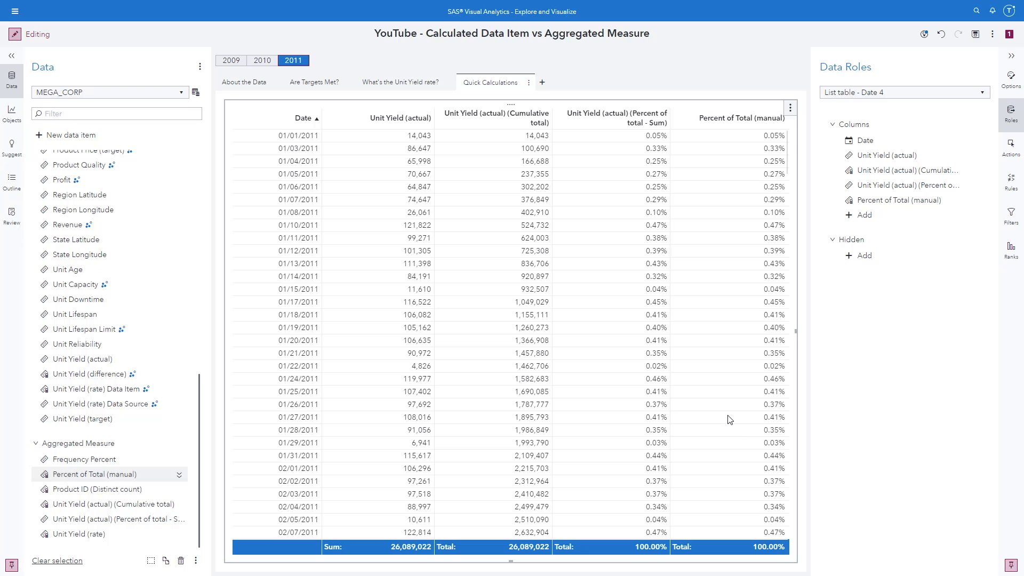
Replace the Date column of the list table with Facility
click(859, 143)
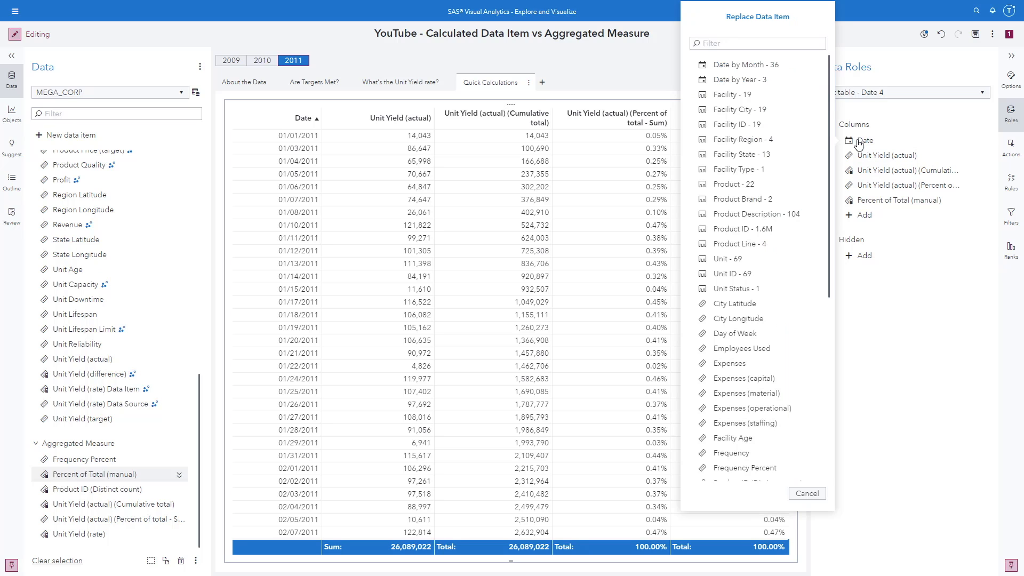
click(702, 96)
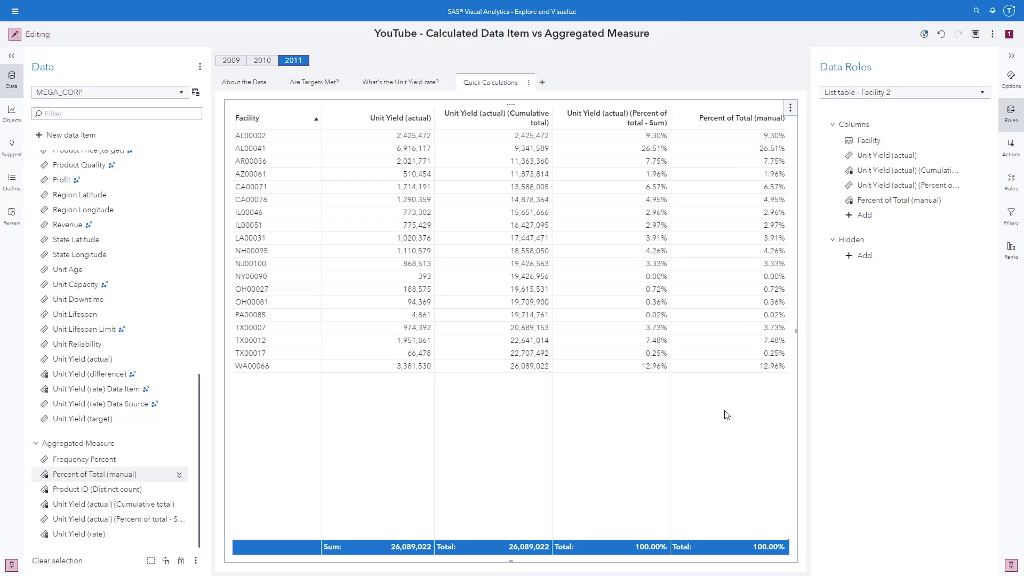
click(769, 127)
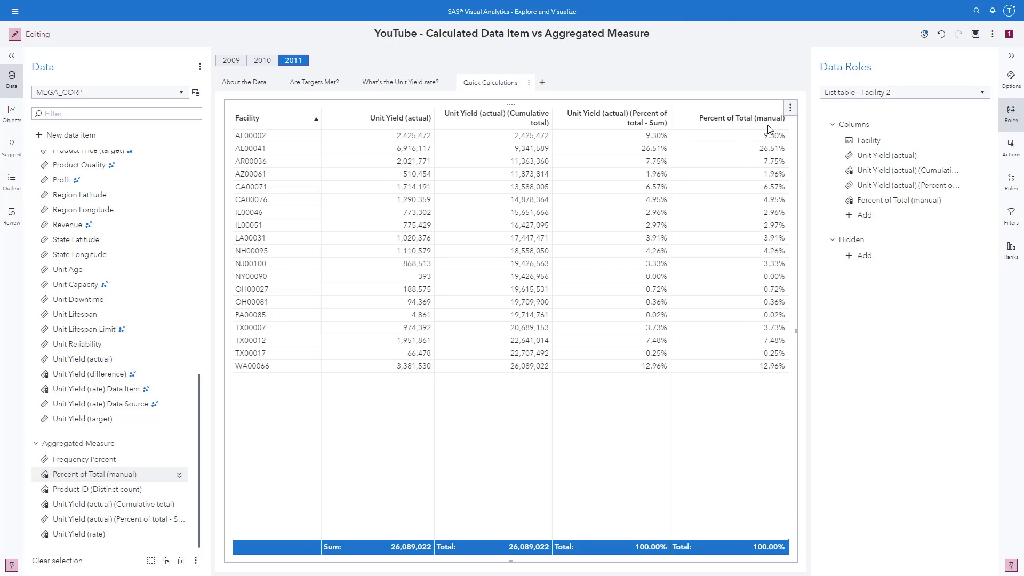